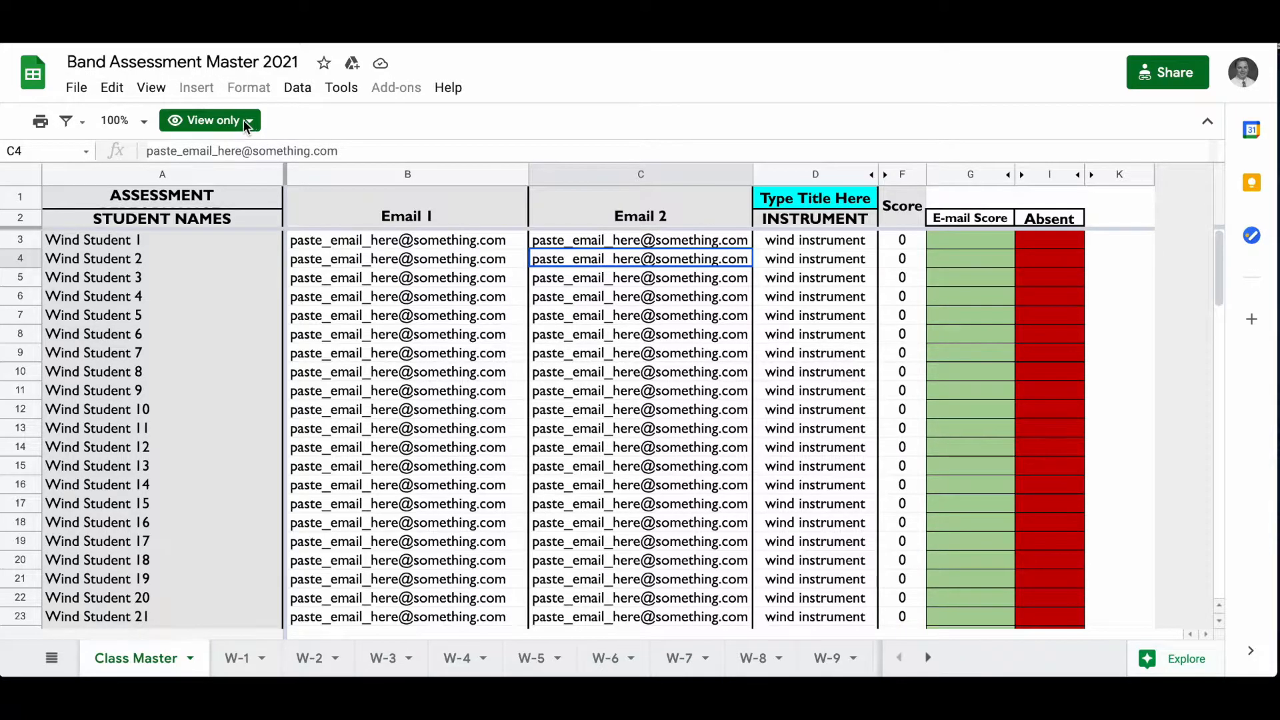
- Make a copy of the view-only spreadsheet in My Drive, named "Band Assessment Master 2021" without the "Copy of" prefix
left_click(77, 89)
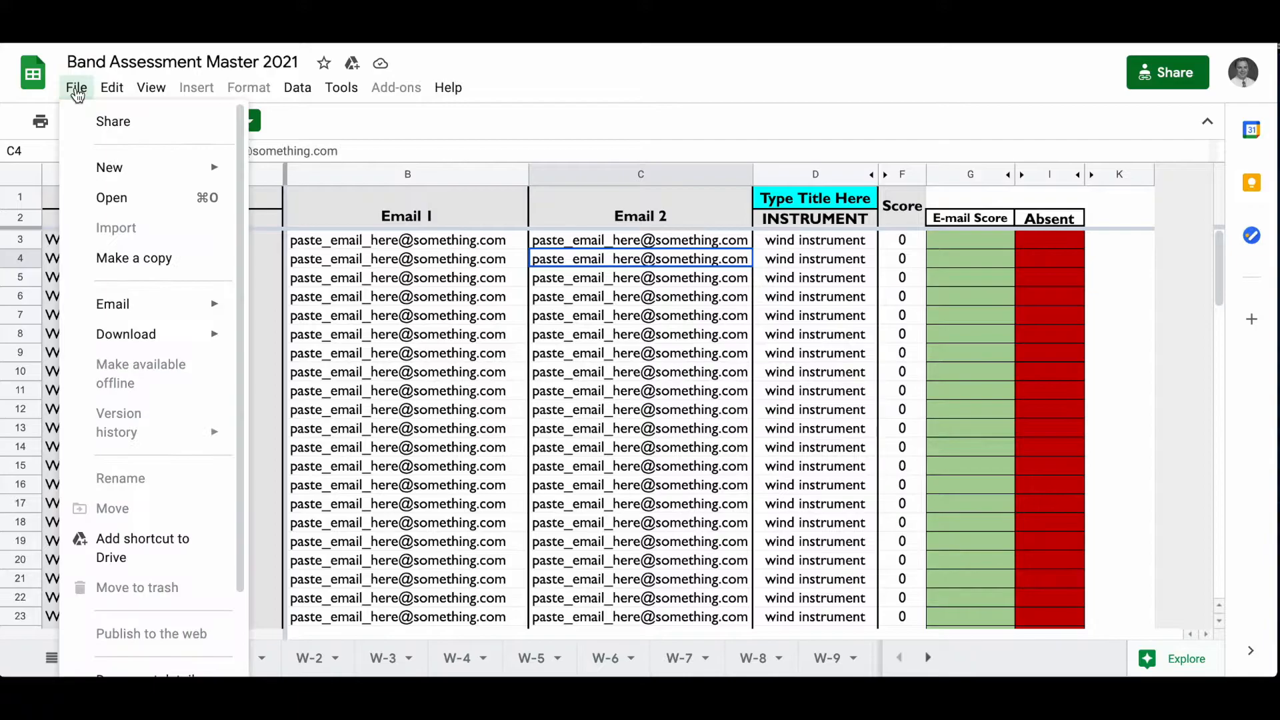
left_click(126, 257)
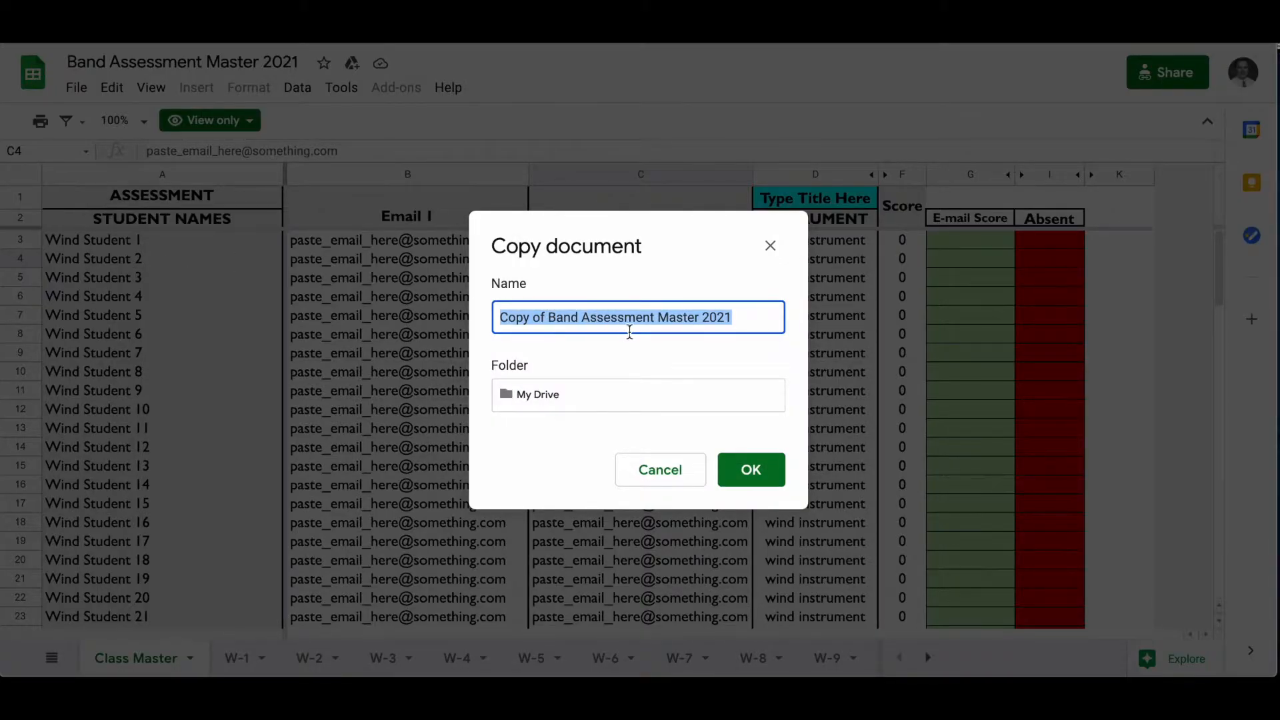
left_click(547, 322)
left_click_drag(547, 322, 500, 321)
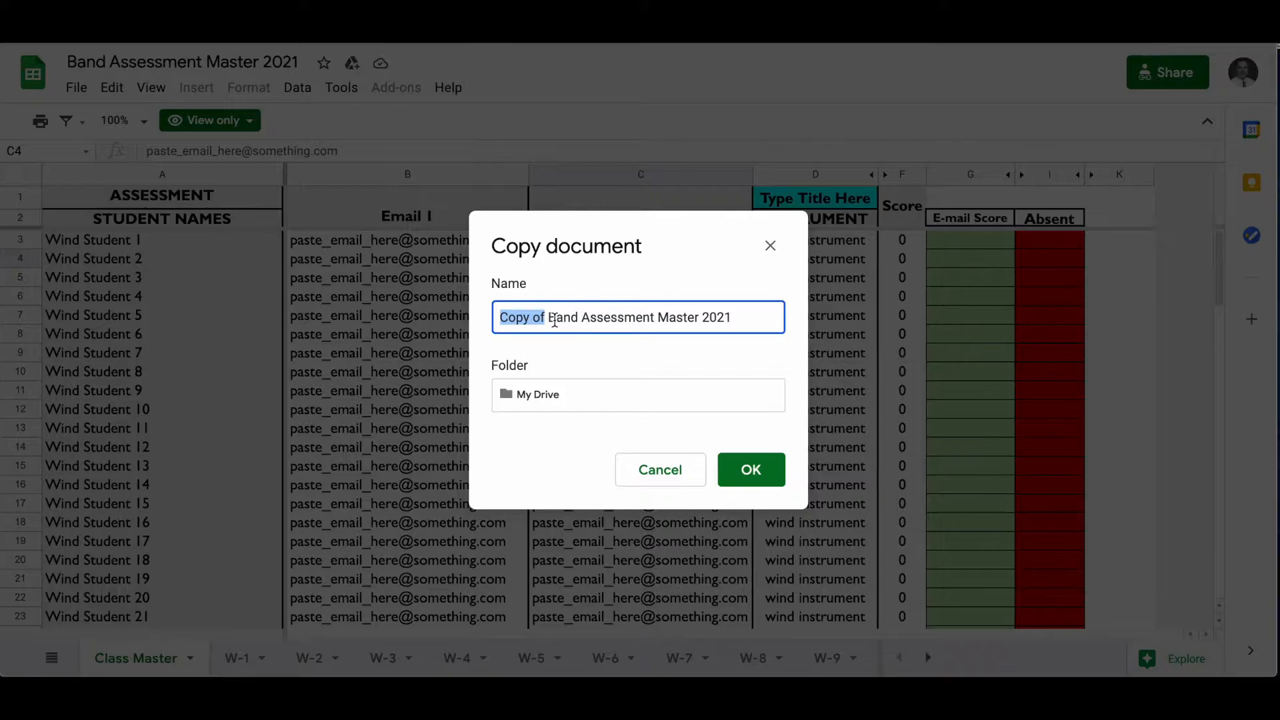
left_click(548, 318)
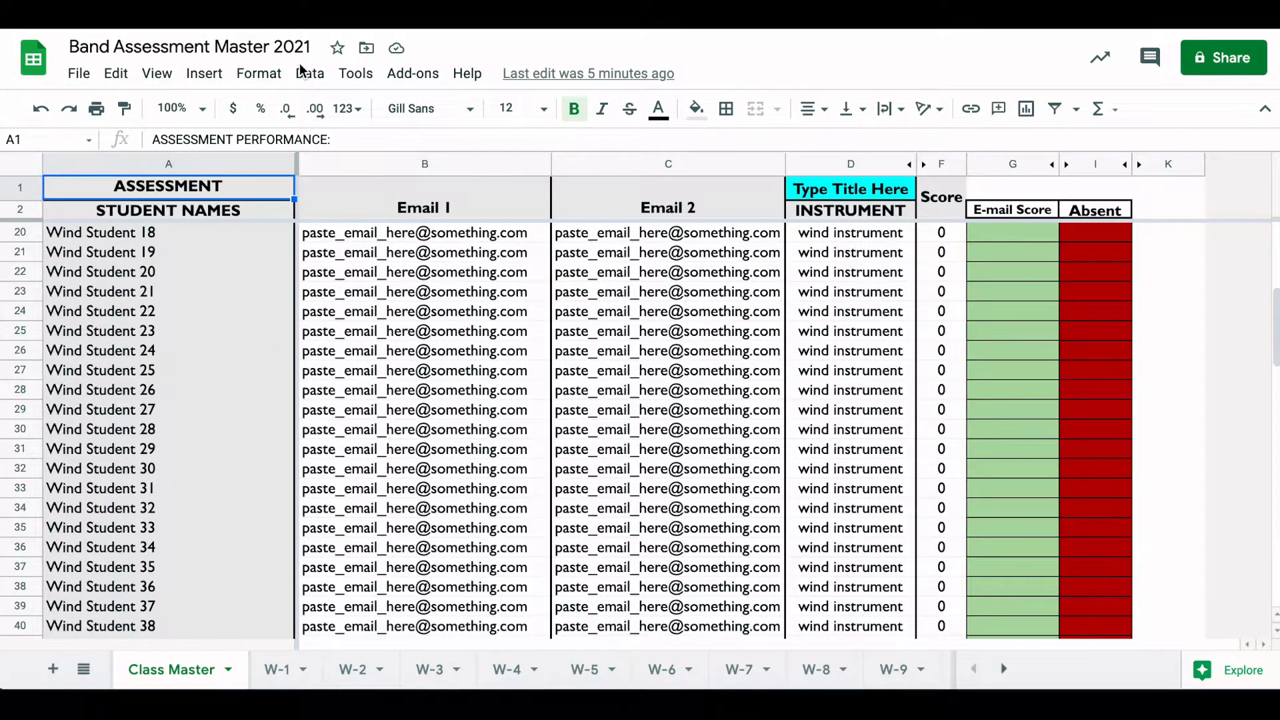
- Make another copy of the spreadsheet, named "1st period Band Assessment Master 2021"
left_click(79, 79)
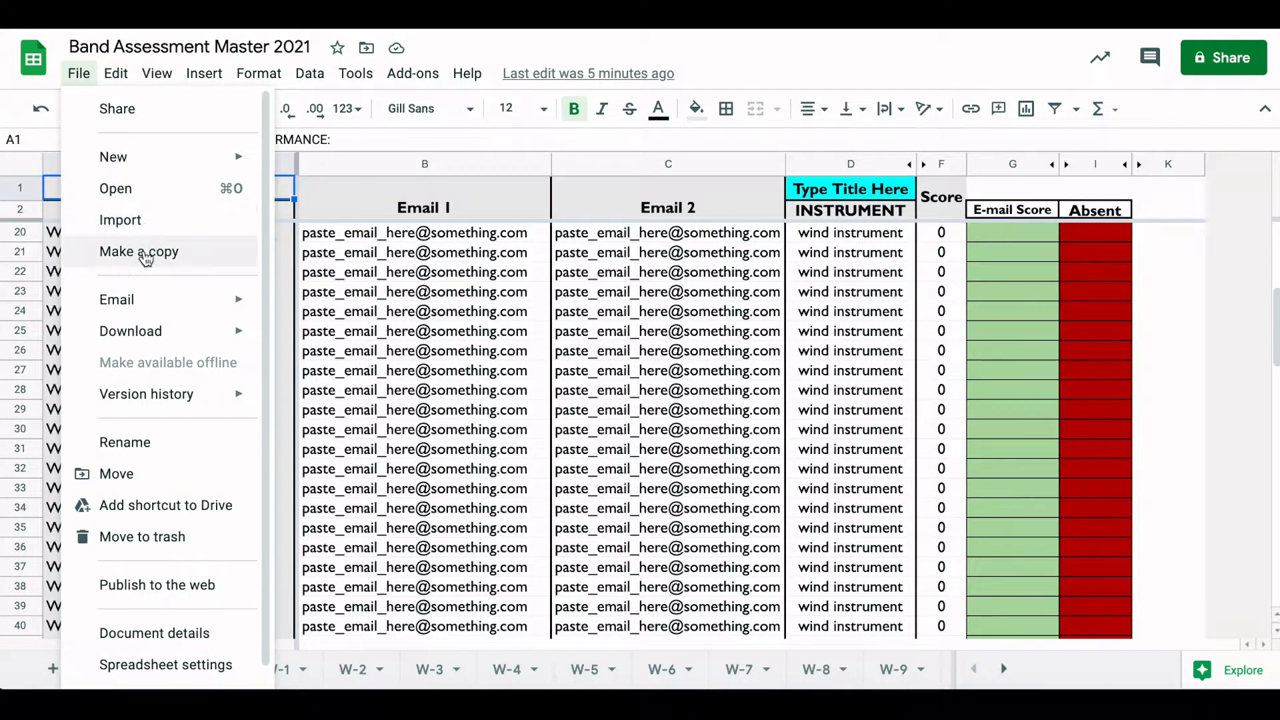
left_click(146, 258)
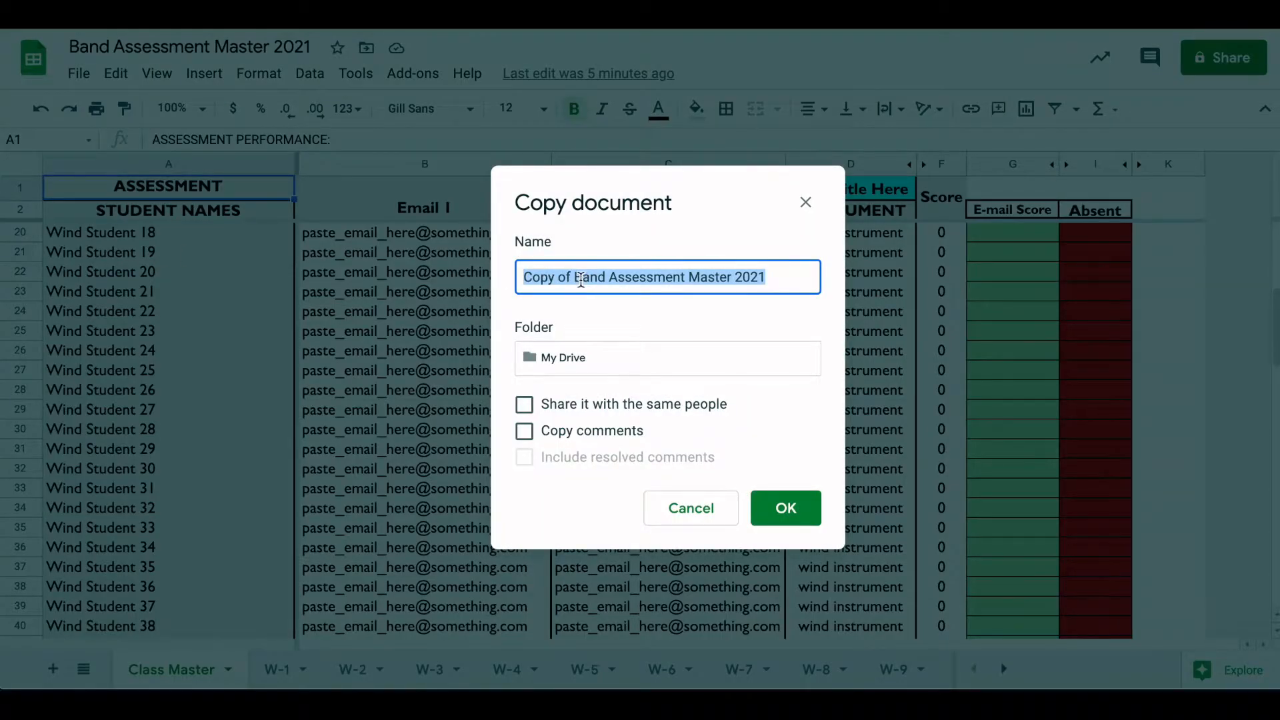
left_click(573, 277)
key("BackSpace")
key("BackSpace")
key("BackSpace")
key("BackSpace")
key("BackSpace")
key("BackSpace")
key("BackSpace")
key("BackSpace")
type("1st period")
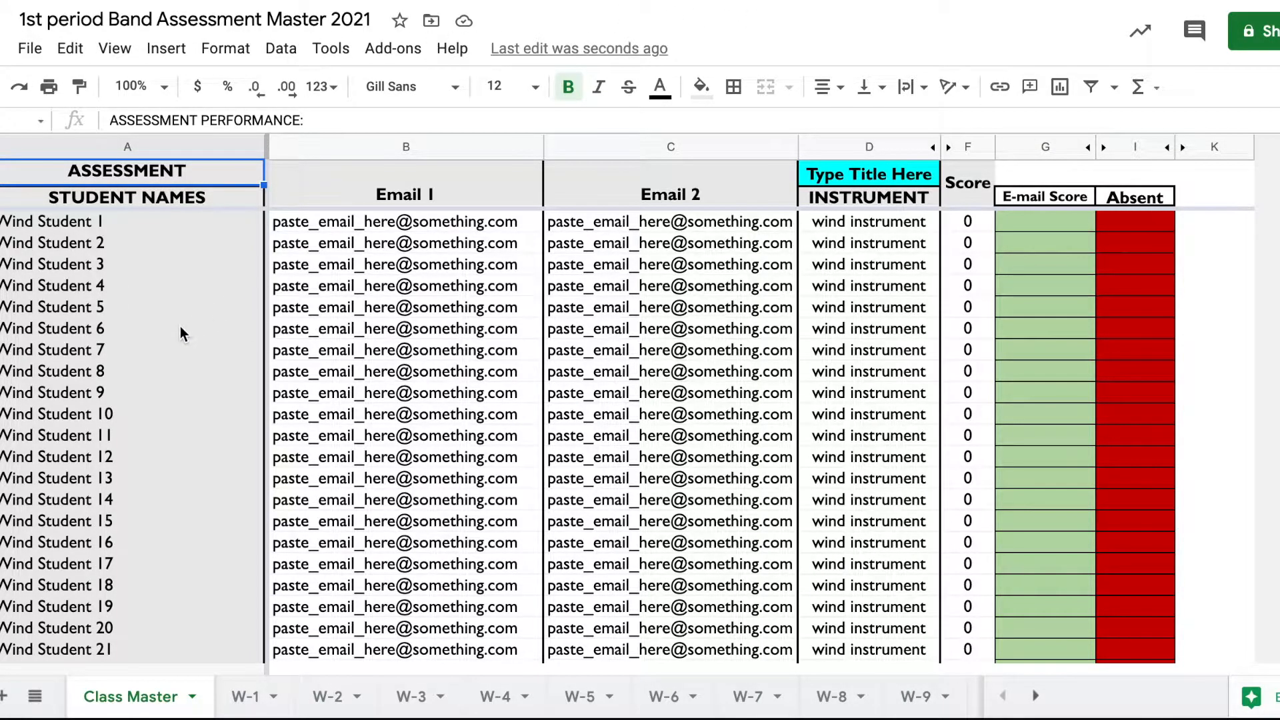
- Examine the wind and percussion student rows throughout the Class Master sheet
scroll(181, 327, "down", 4)
scroll(181, 326, "down", 10)
scroll(182, 327, "down", 4)
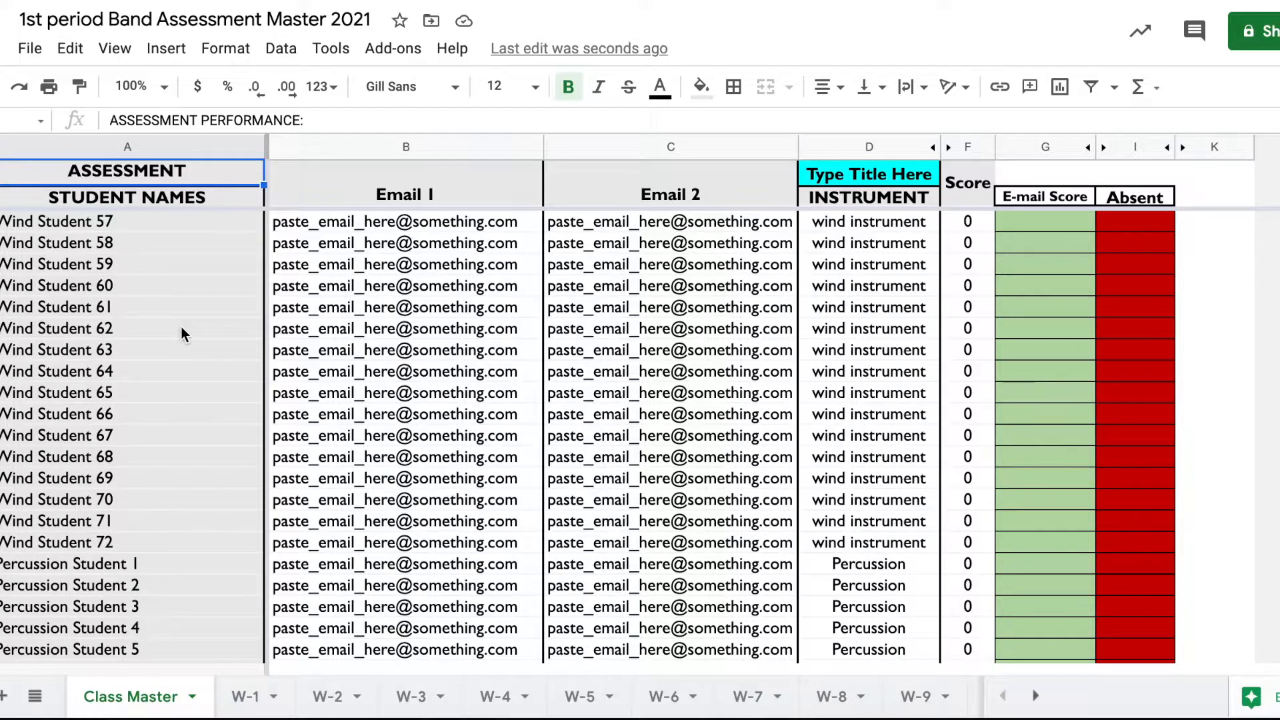
scroll(182, 327, "down", 1)
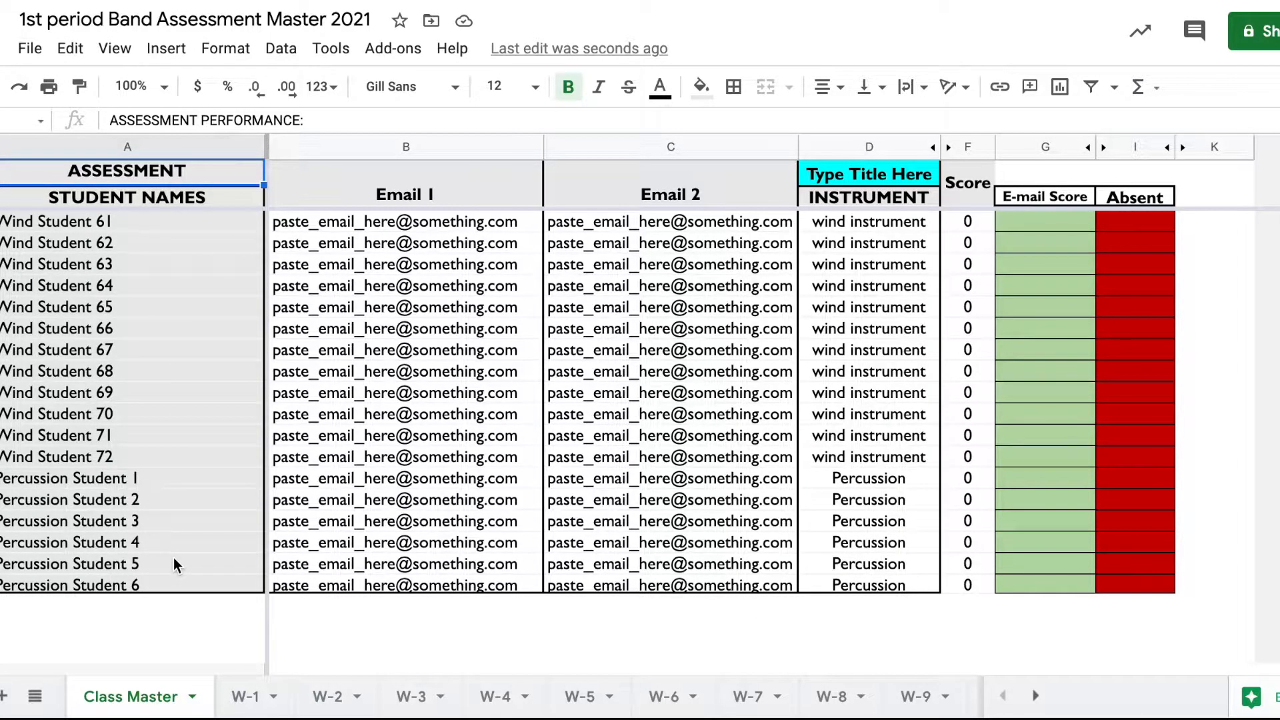
scroll(195, 522, "up", 1)
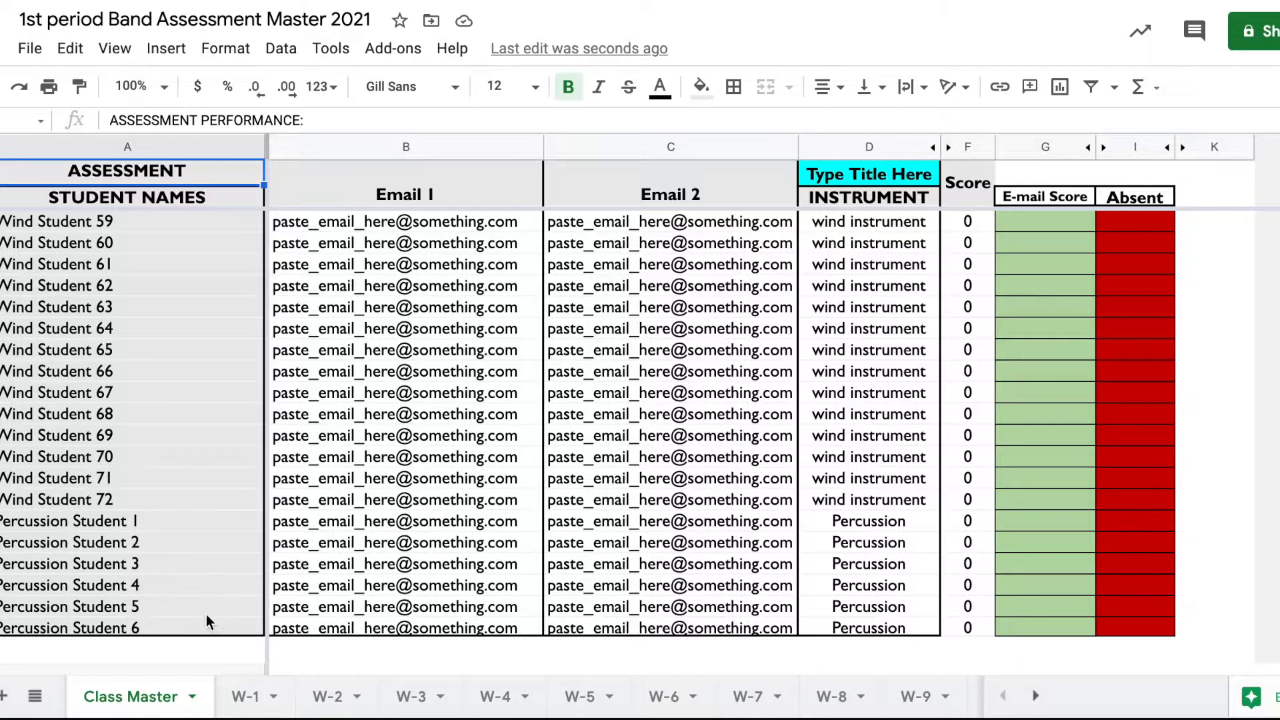
scroll(221, 605, "up", 1)
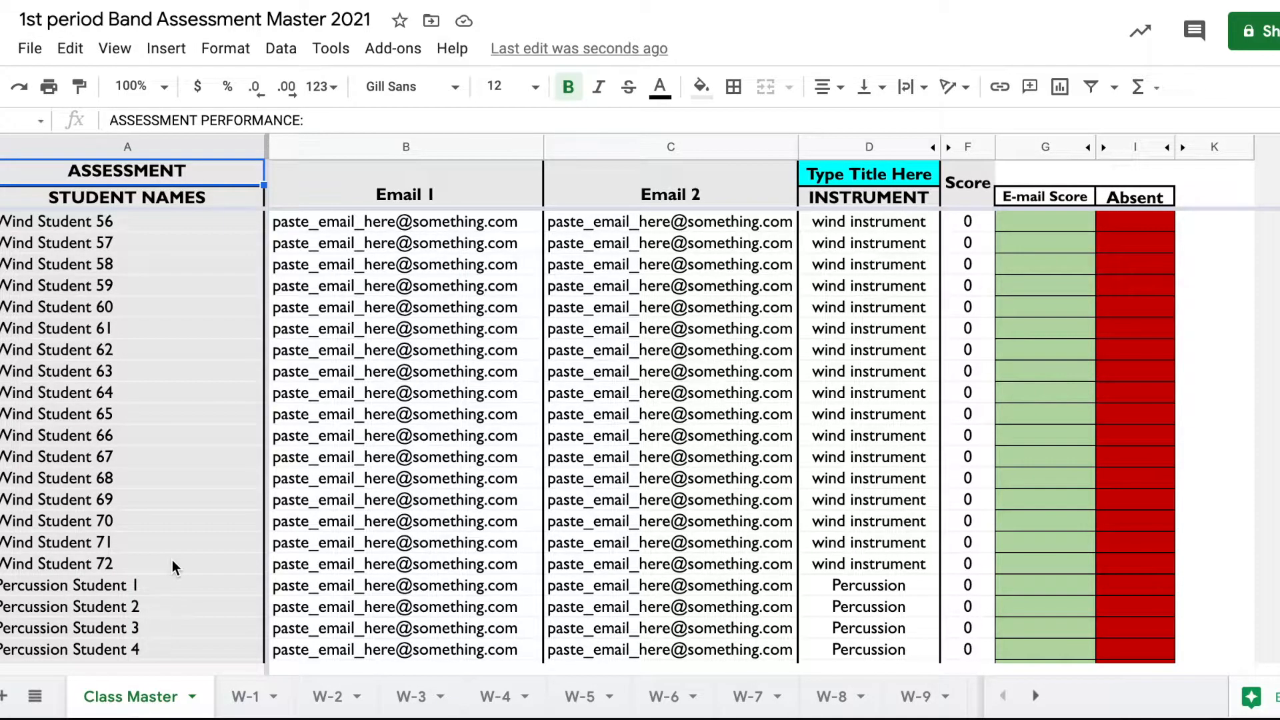
scroll(172, 561, "up", 1)
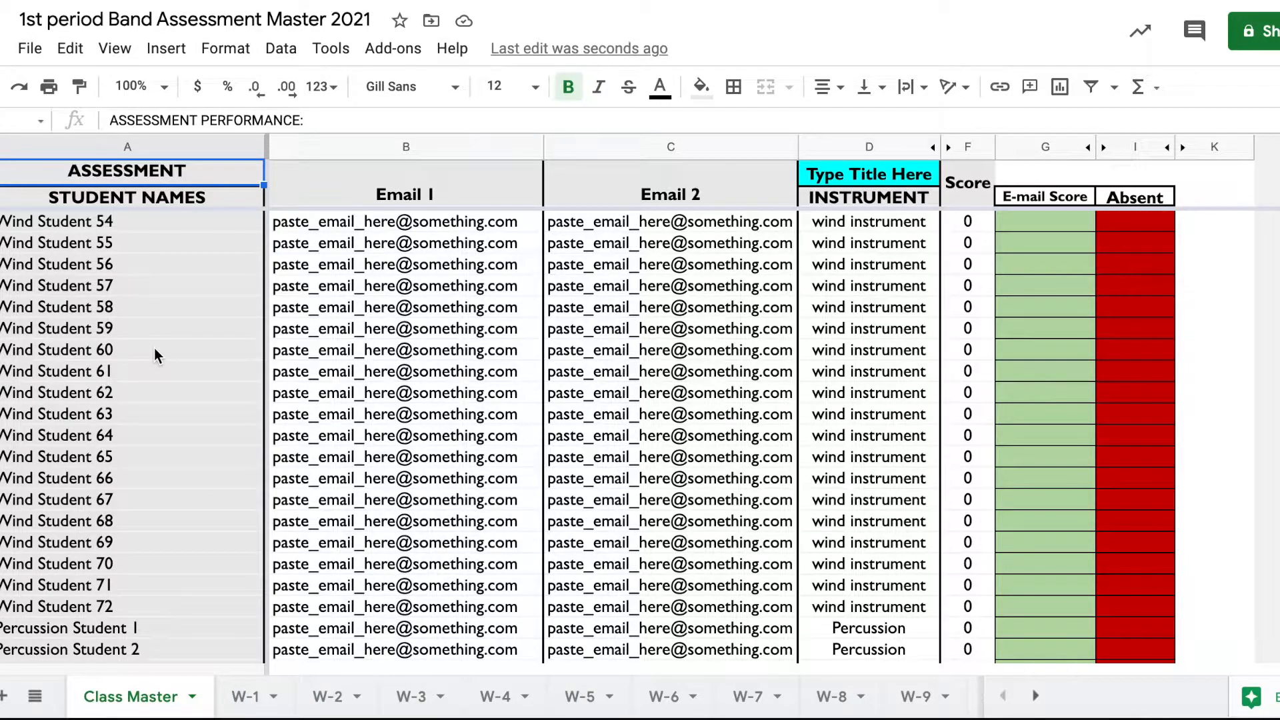
scroll(170, 382, "down", 2)
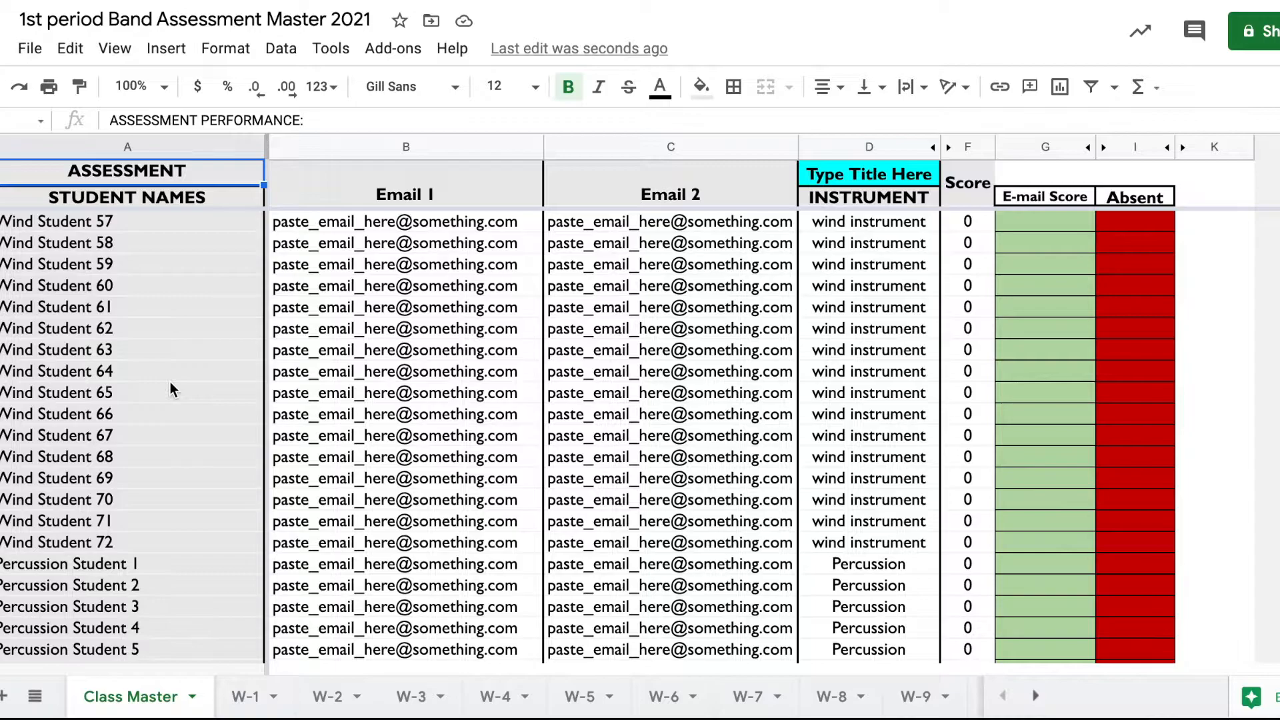
scroll(170, 389, "up", 4)
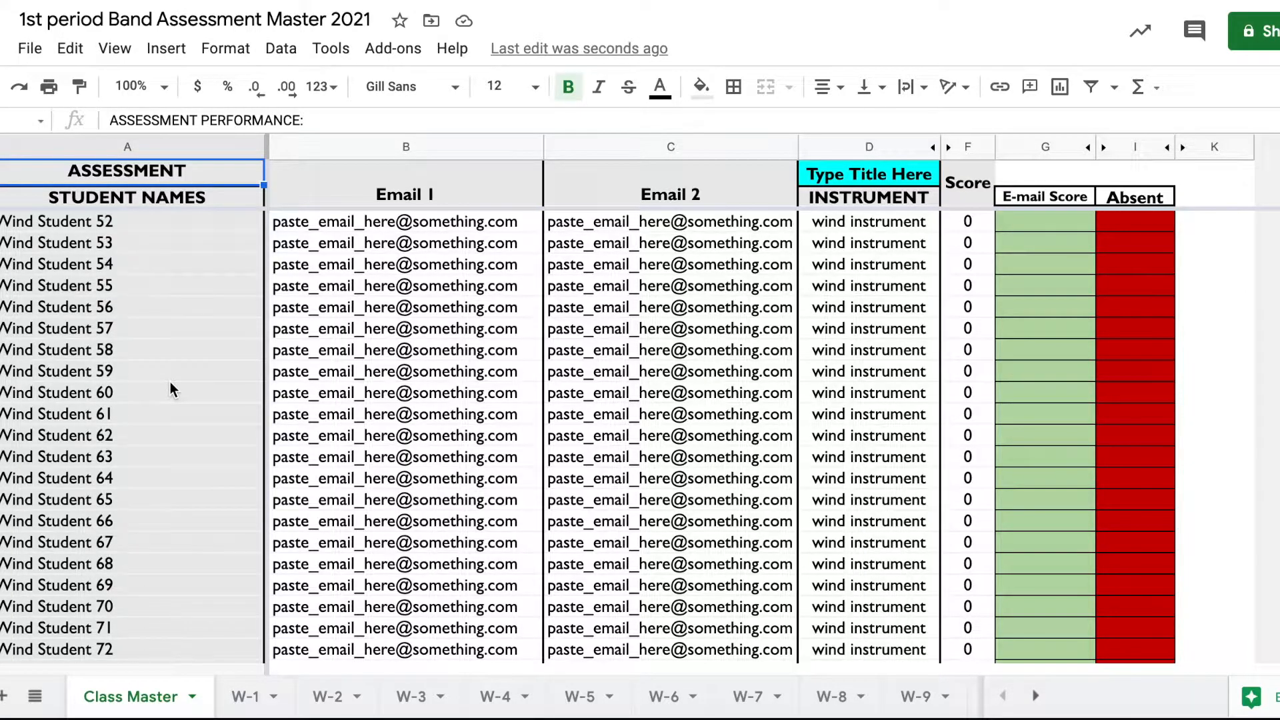
scroll(172, 389, "up", 5)
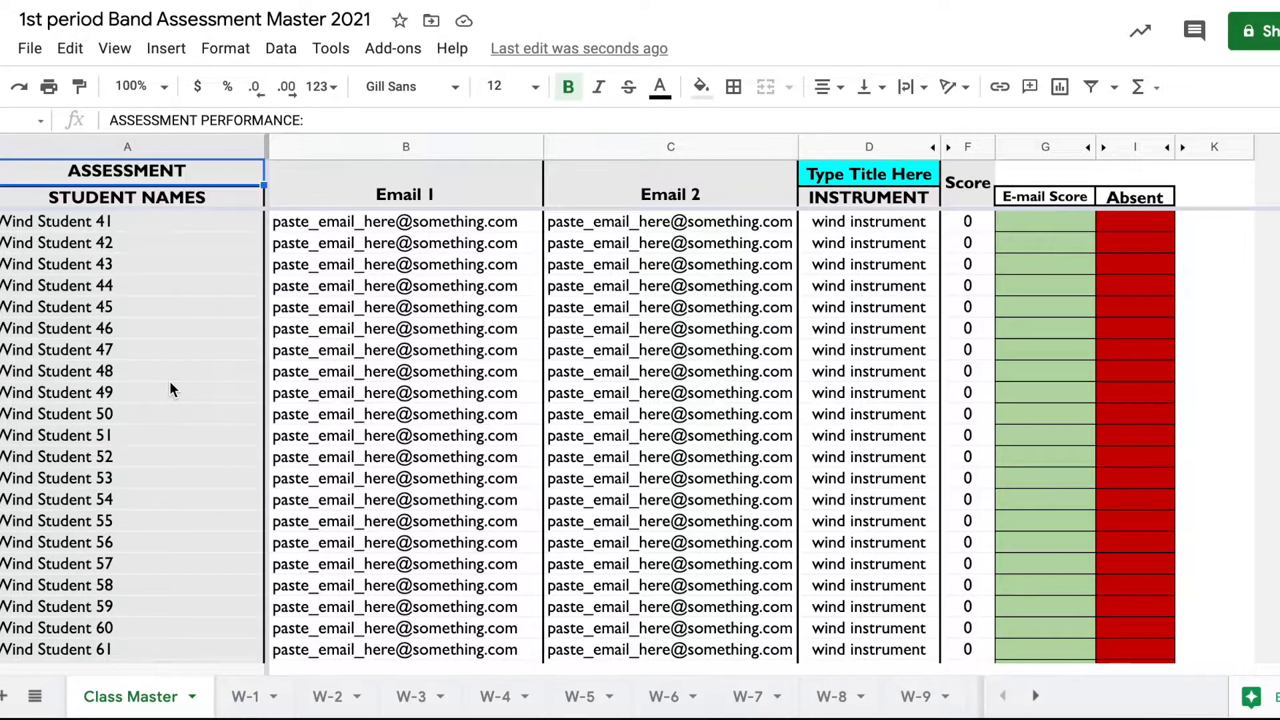
scroll(170, 384, "up", 3)
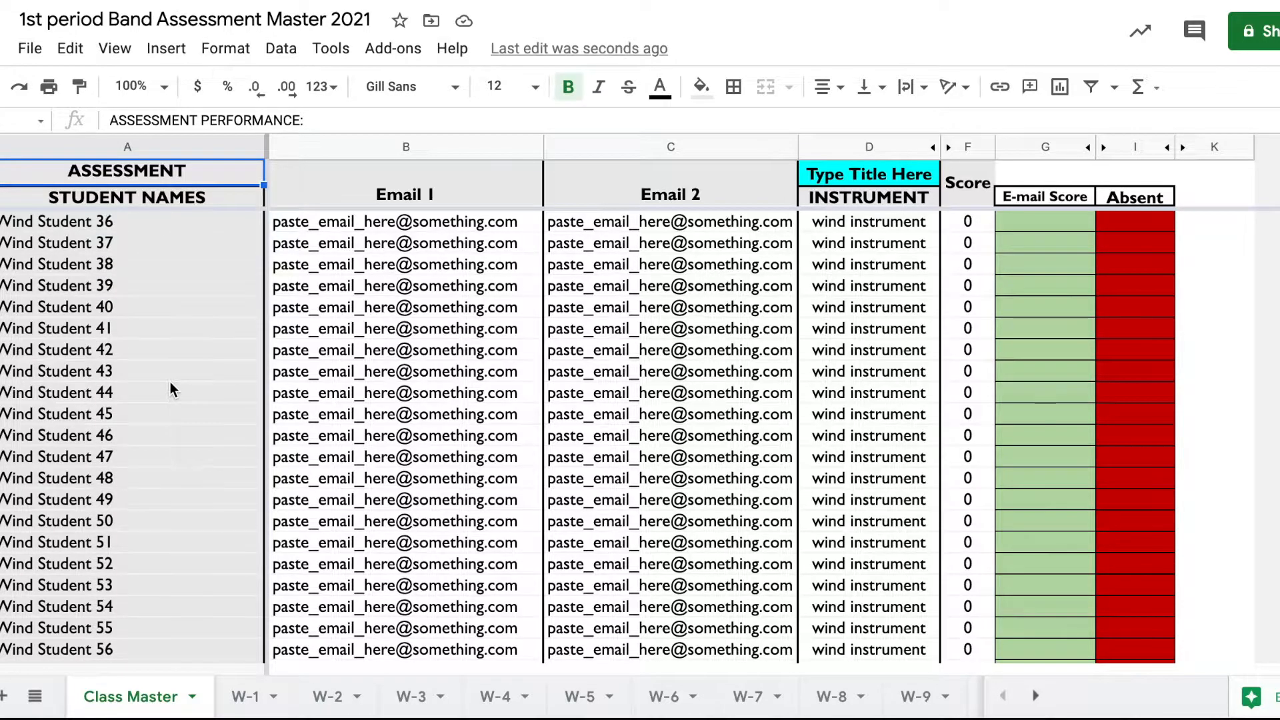
scroll(170, 389, "up", 2)
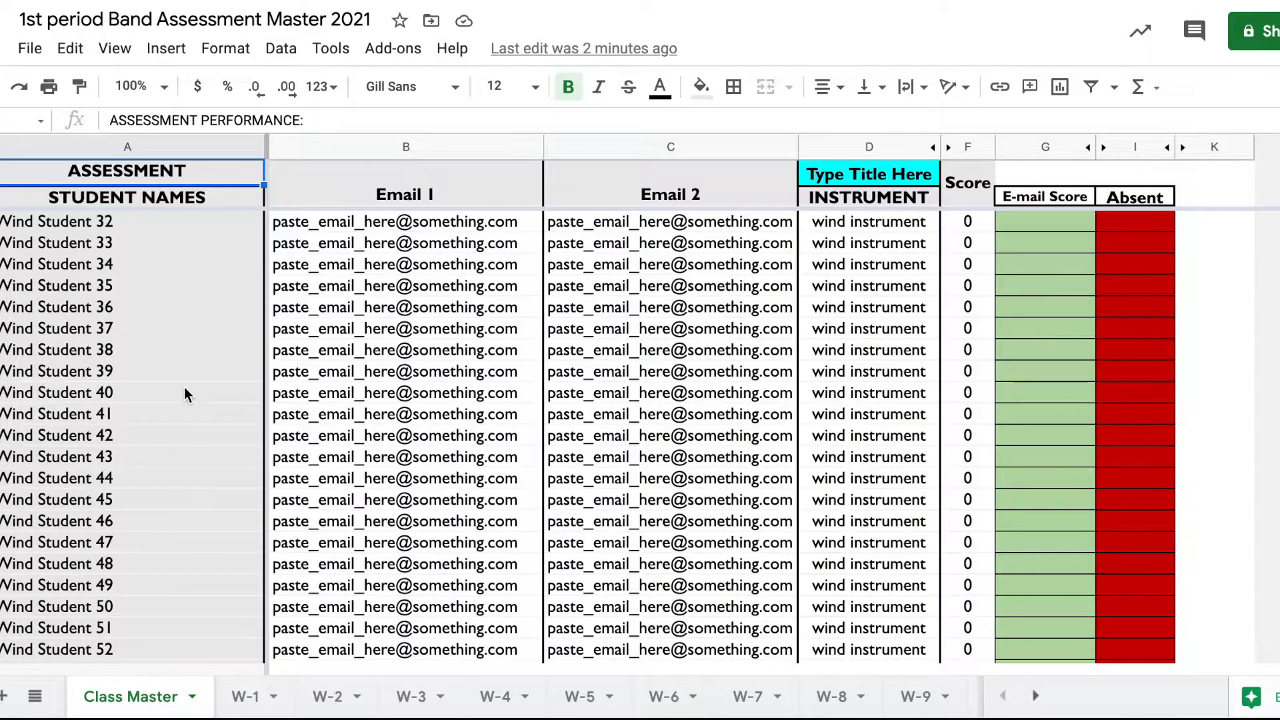
scroll(171, 301, "down", 5)
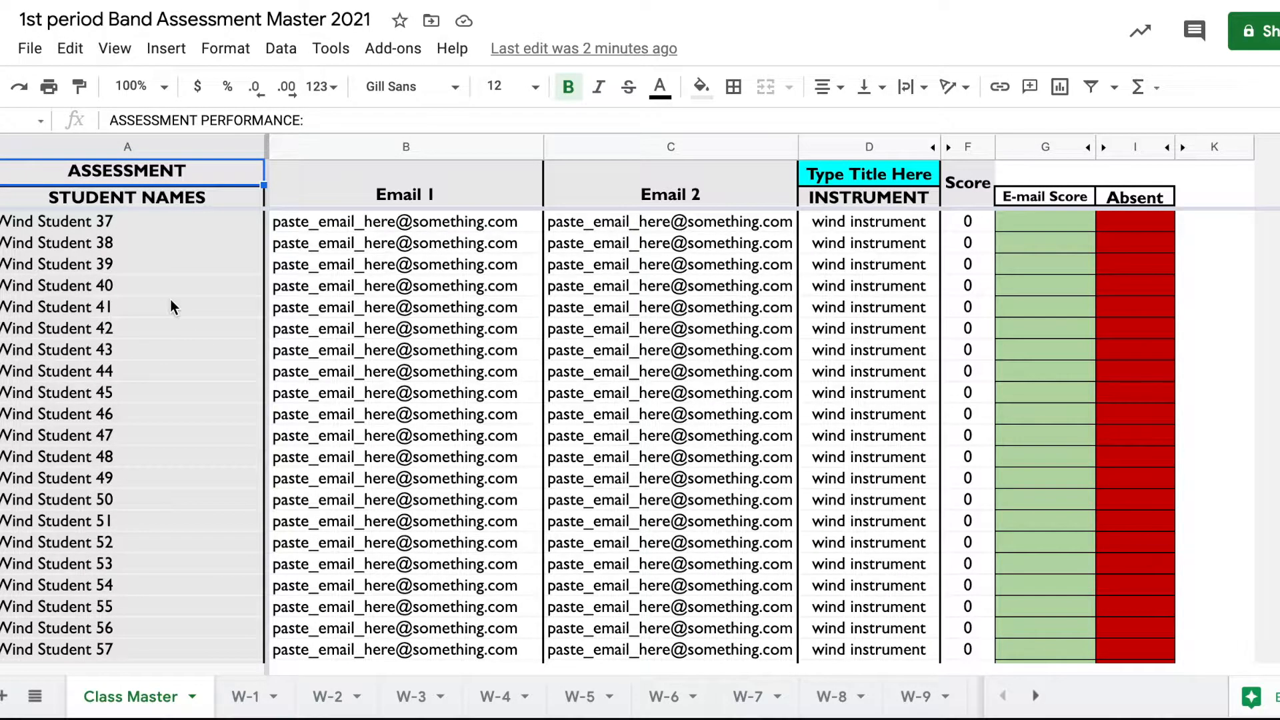
scroll(171, 300, "down", 4)
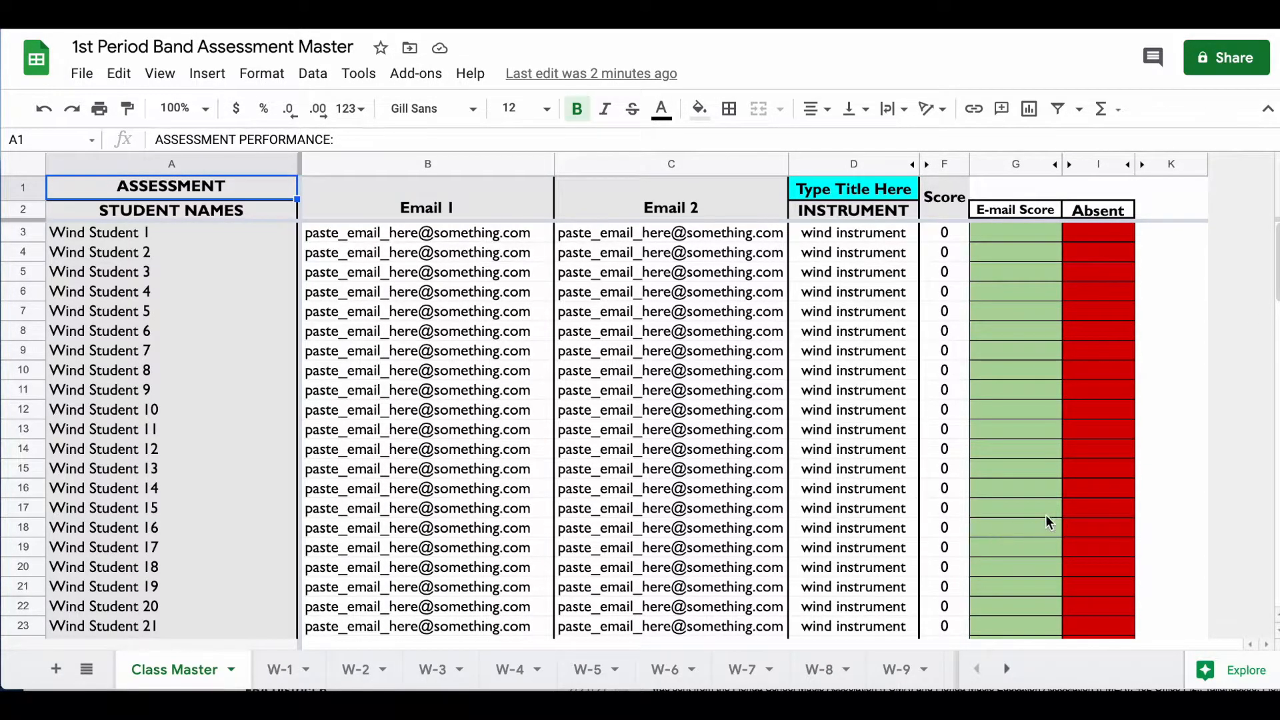
scroll(207, 376, "down", 7)
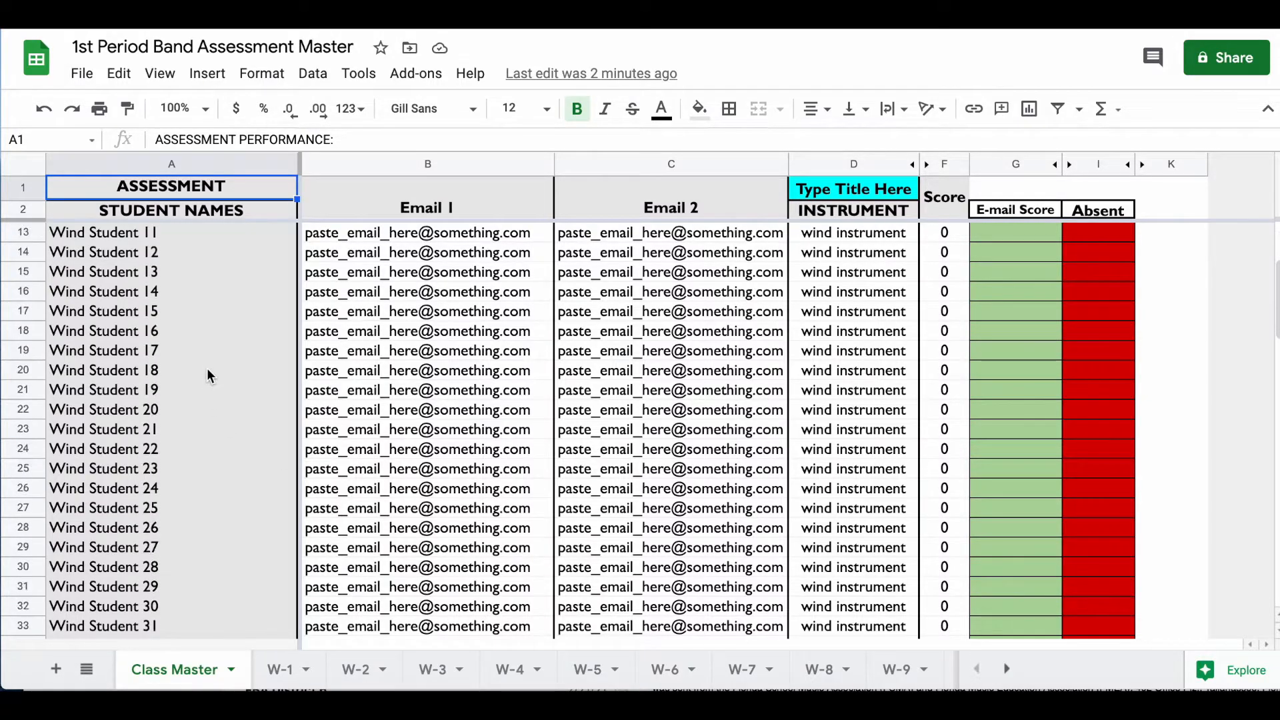
scroll(209, 373, "down", 11)
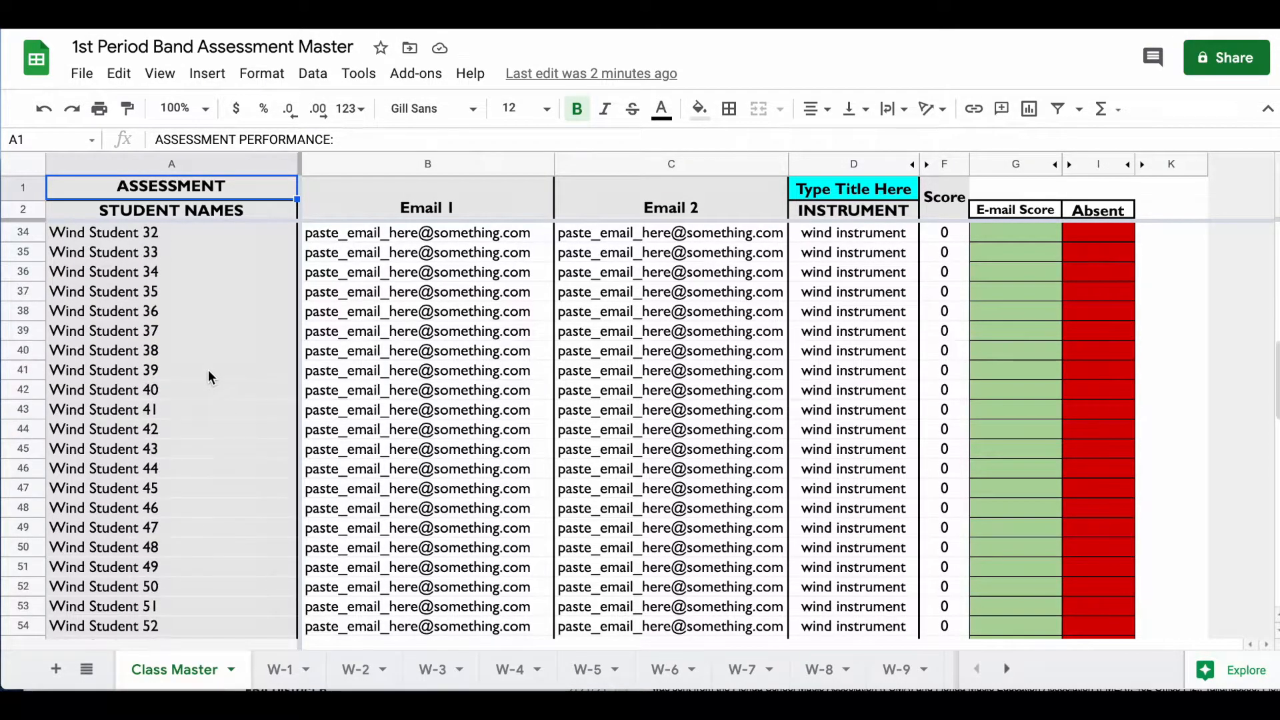
scroll(210, 376, "down", 2)
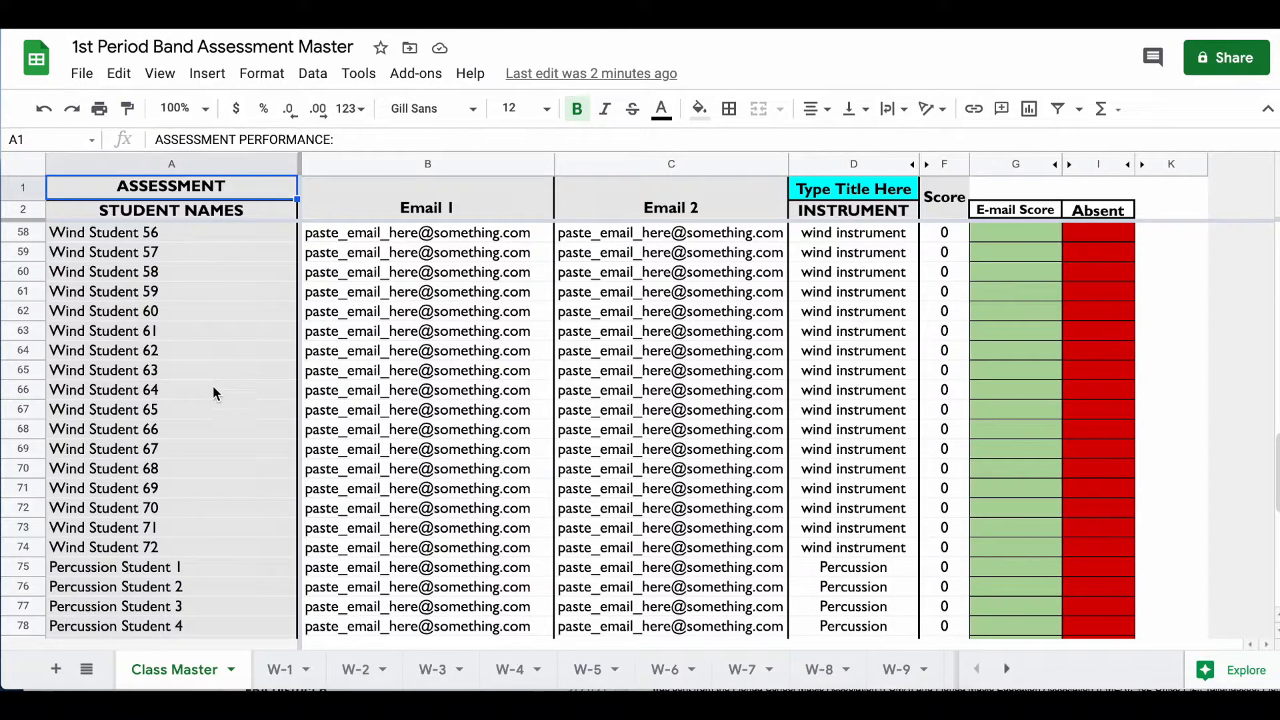
scroll(251, 438, "up", 3)
scroll(252, 445, "up", 4)
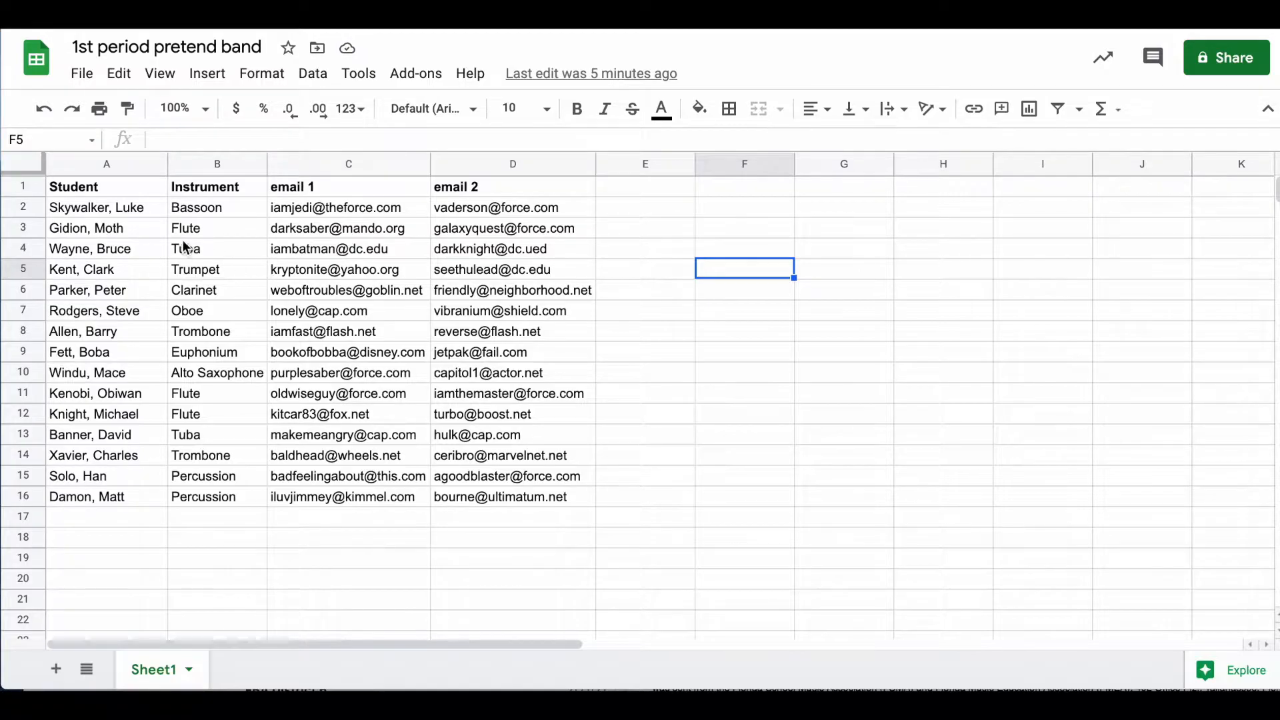
- Copy the student names in A2:A16 of "1st period pretend band" into Class Master of "1st Period Band Assessment Master", starting at A3
left_click_drag(149, 207, 142, 497)
key("ctrl+c")
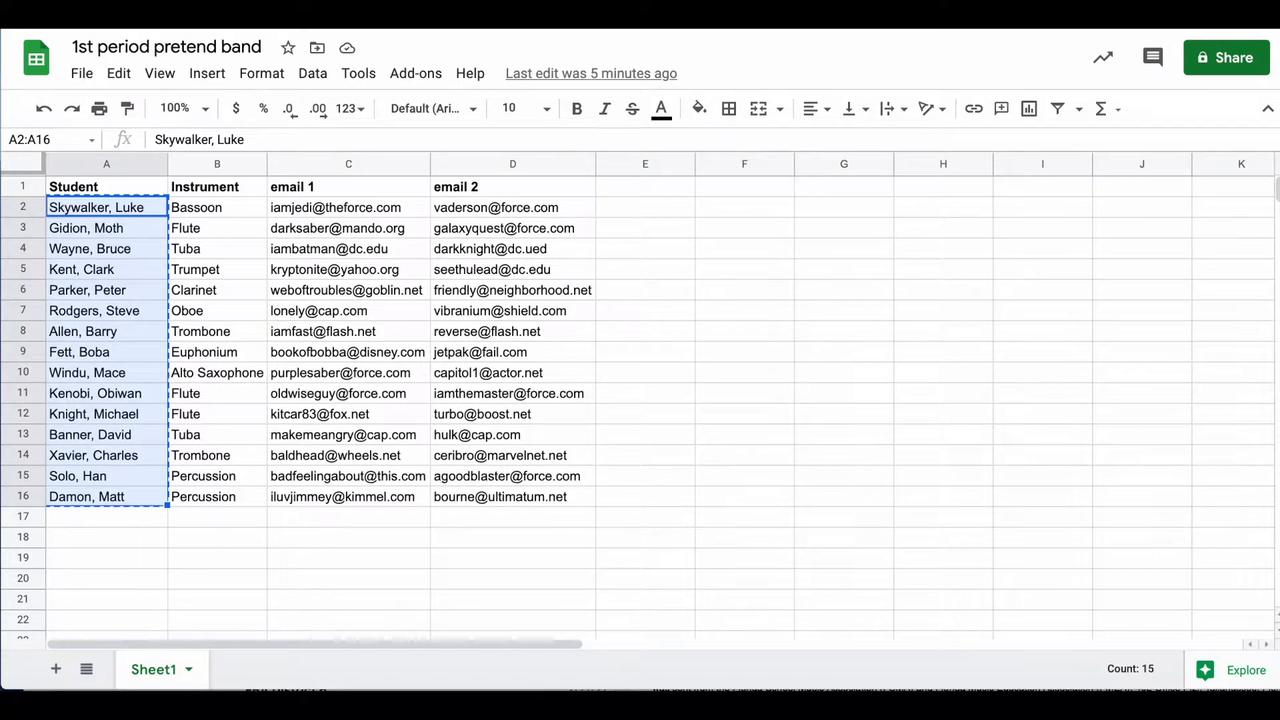
left_click(1093, 13)
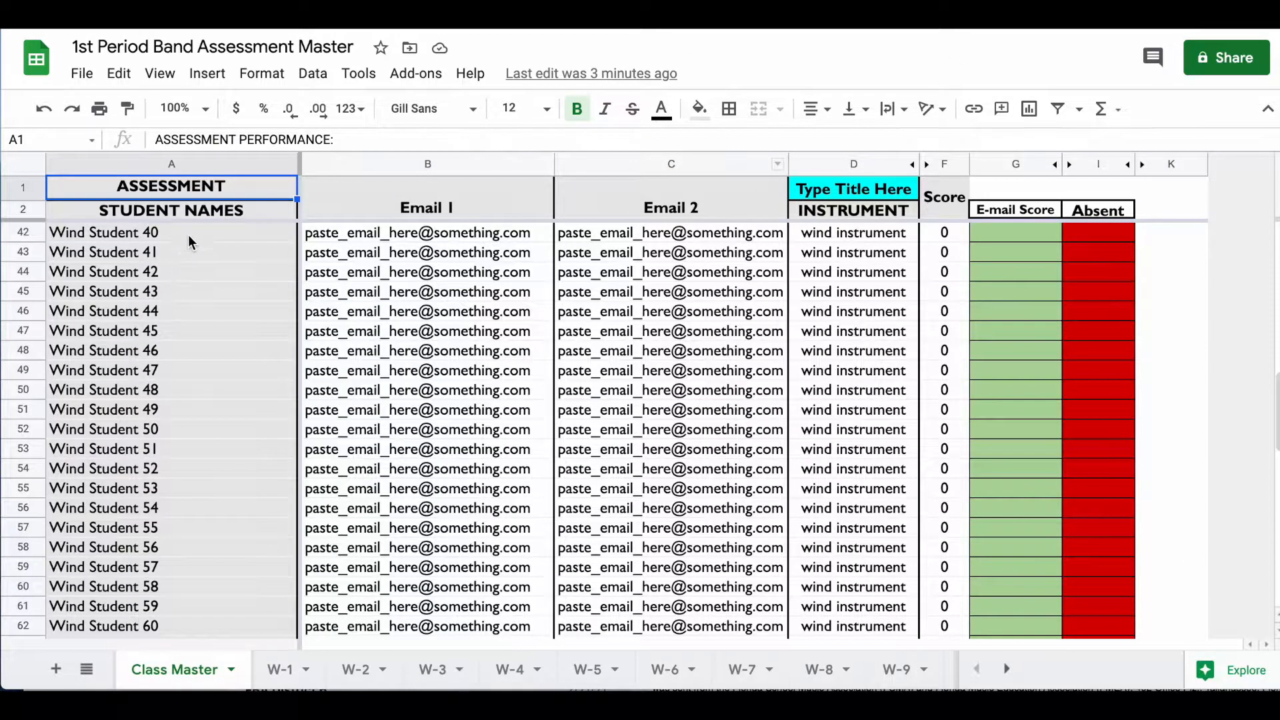
scroll(191, 290, "up", 12)
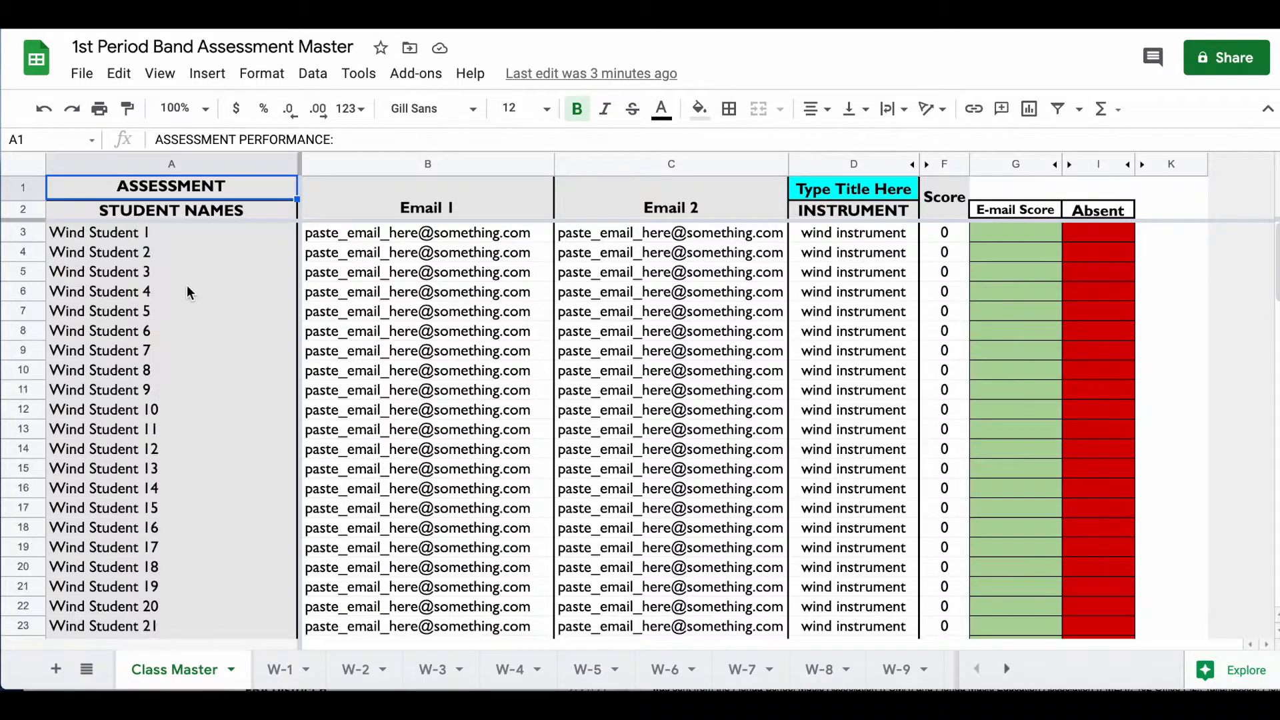
left_click(191, 233)
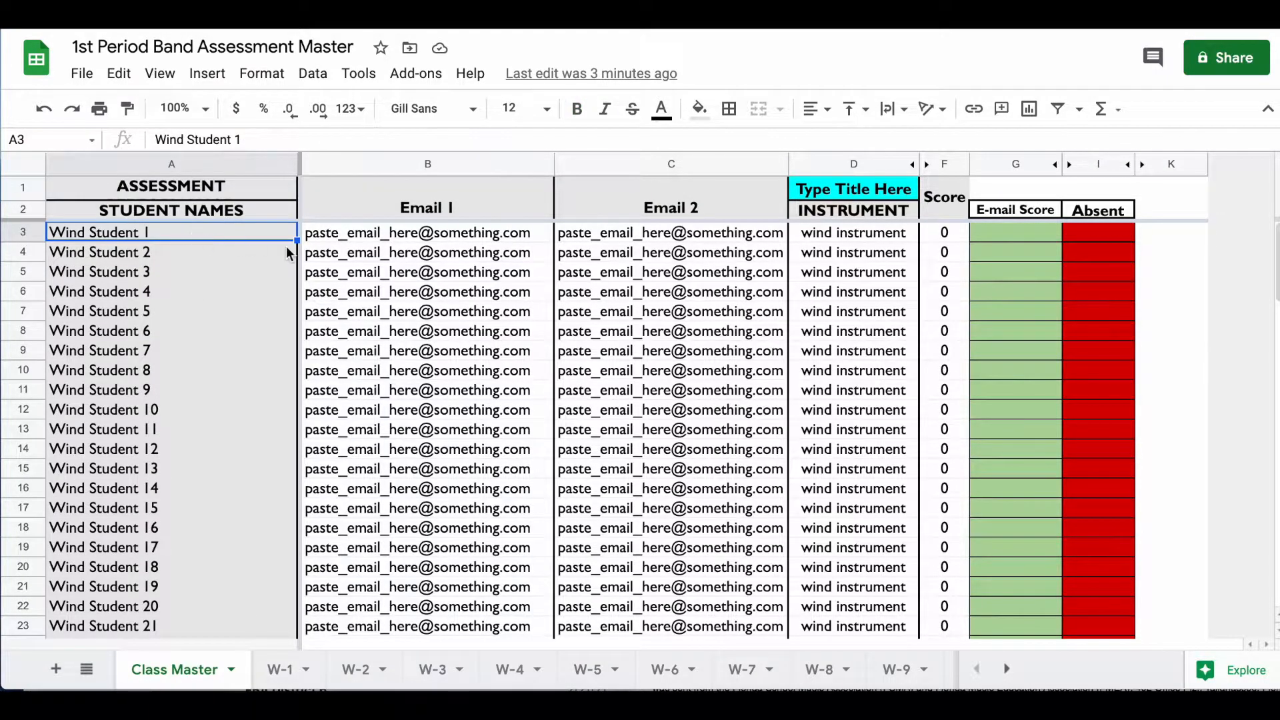
key("ctrl+v")
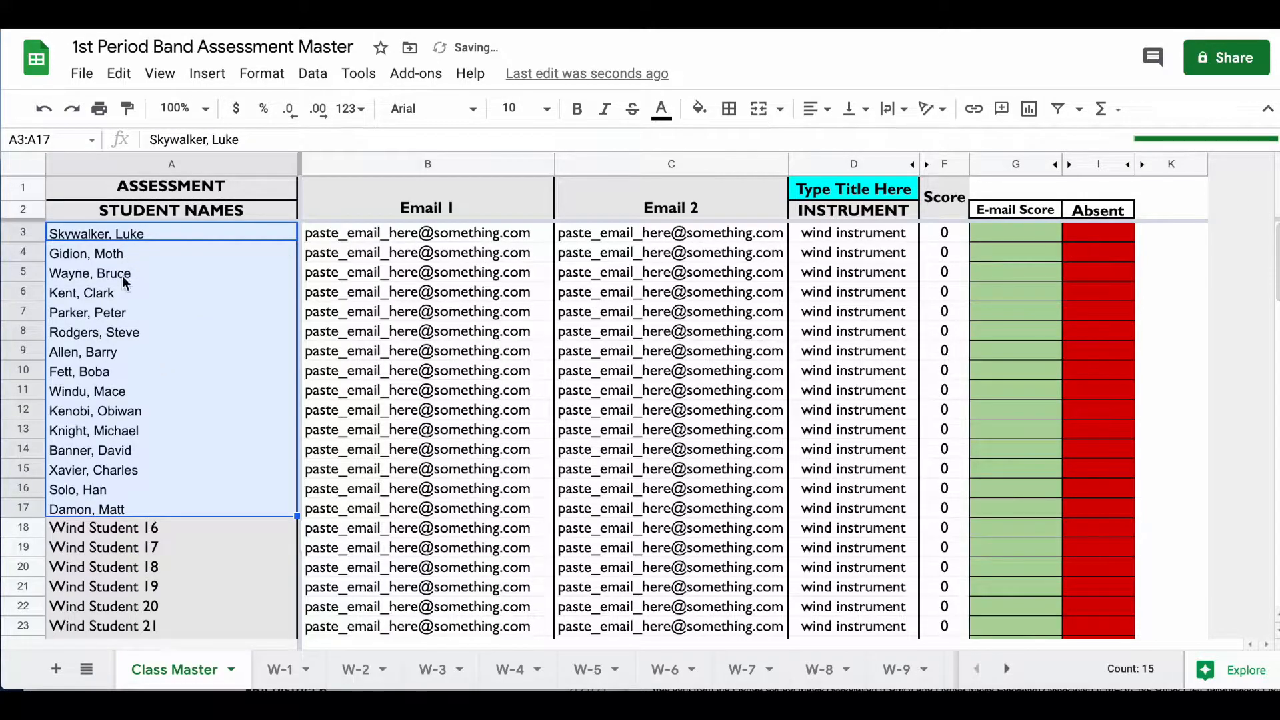
left_click(181, 545)
left_click_drag(166, 230, 185, 508)
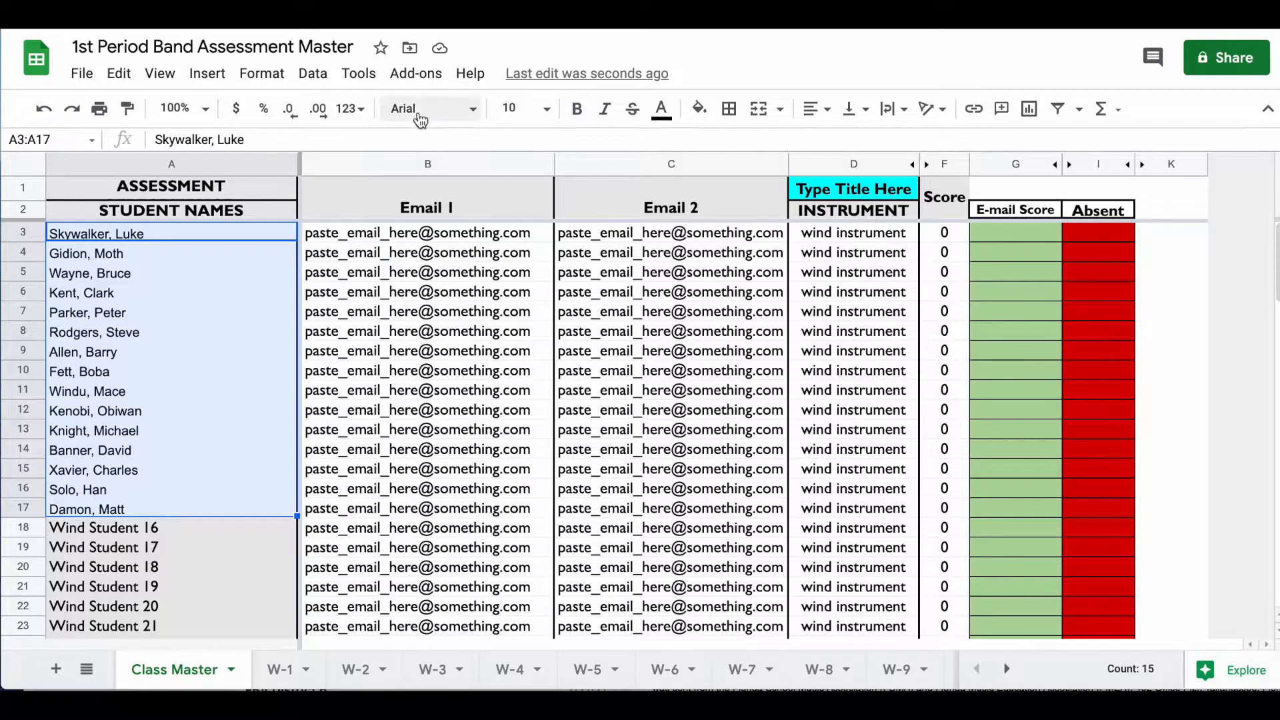
left_click(253, 535)
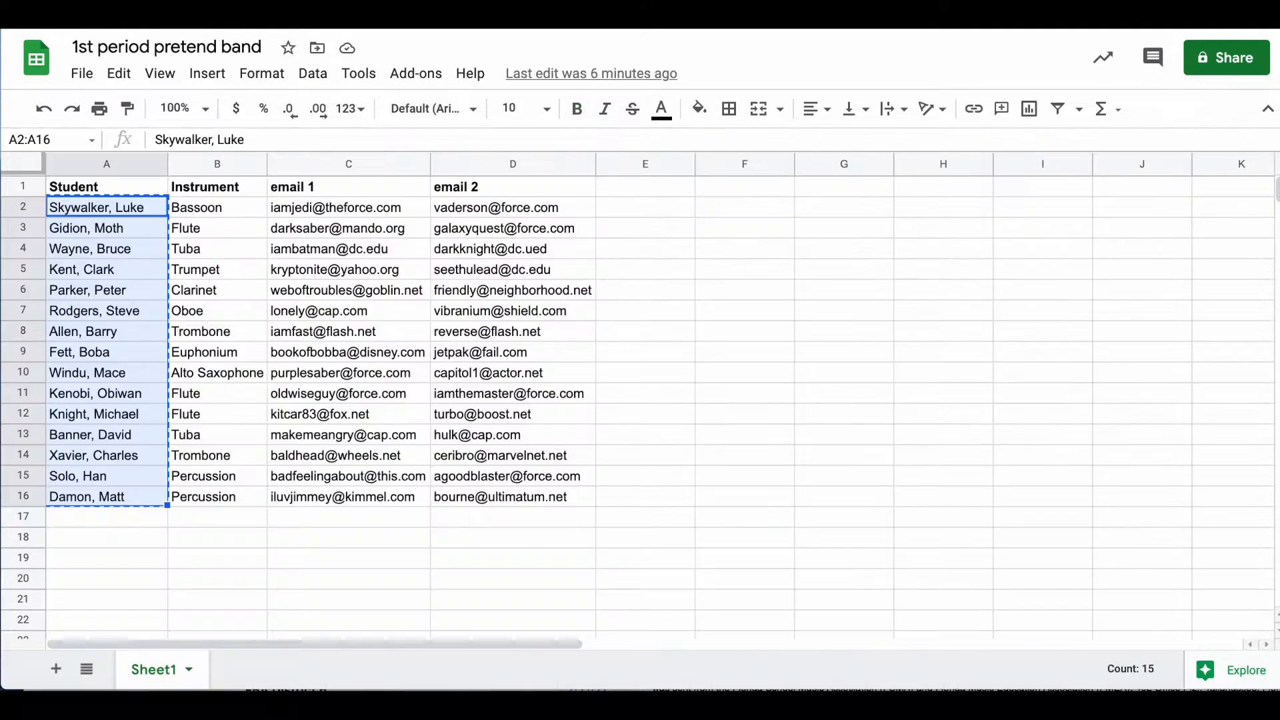
- Copy both email columns, C2:D16, from "1st period pretend band" into the Email 1 and Email 2 columns of Class Master, starting at B3
left_click_drag(411, 208, 485, 505)
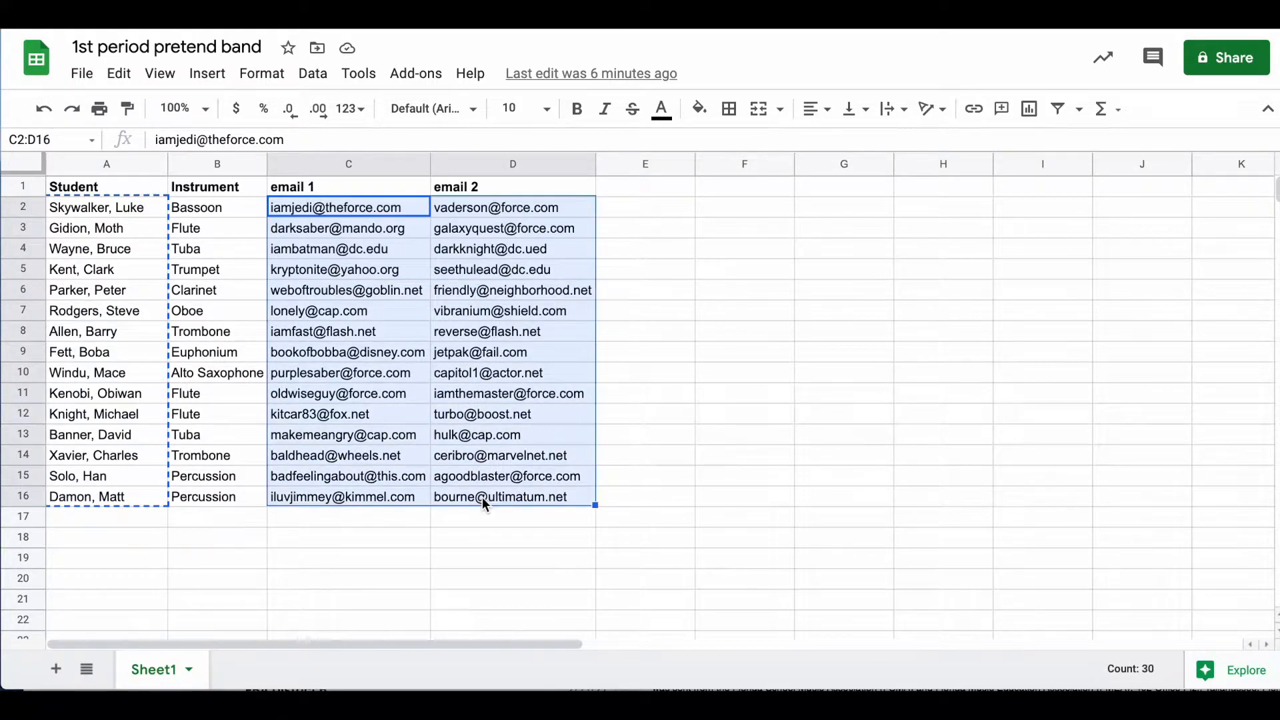
key("ctrl+c")
key("ctrl+Tab")
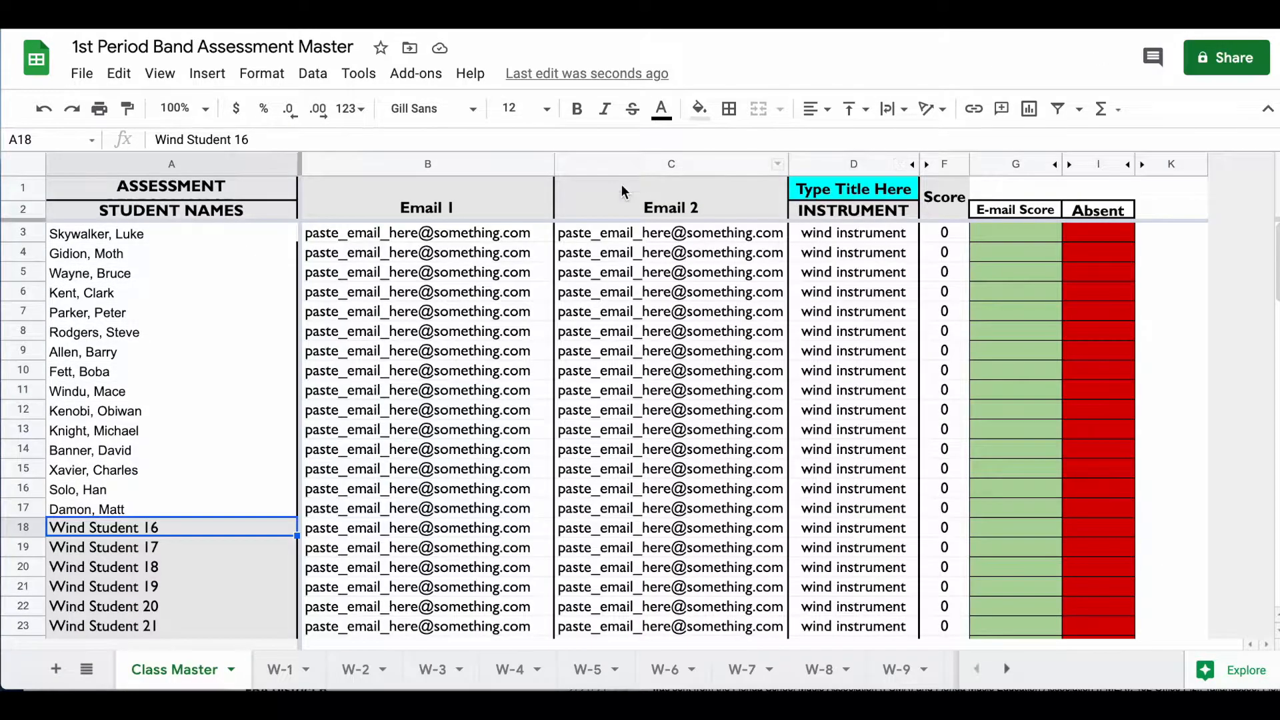
left_click(515, 231)
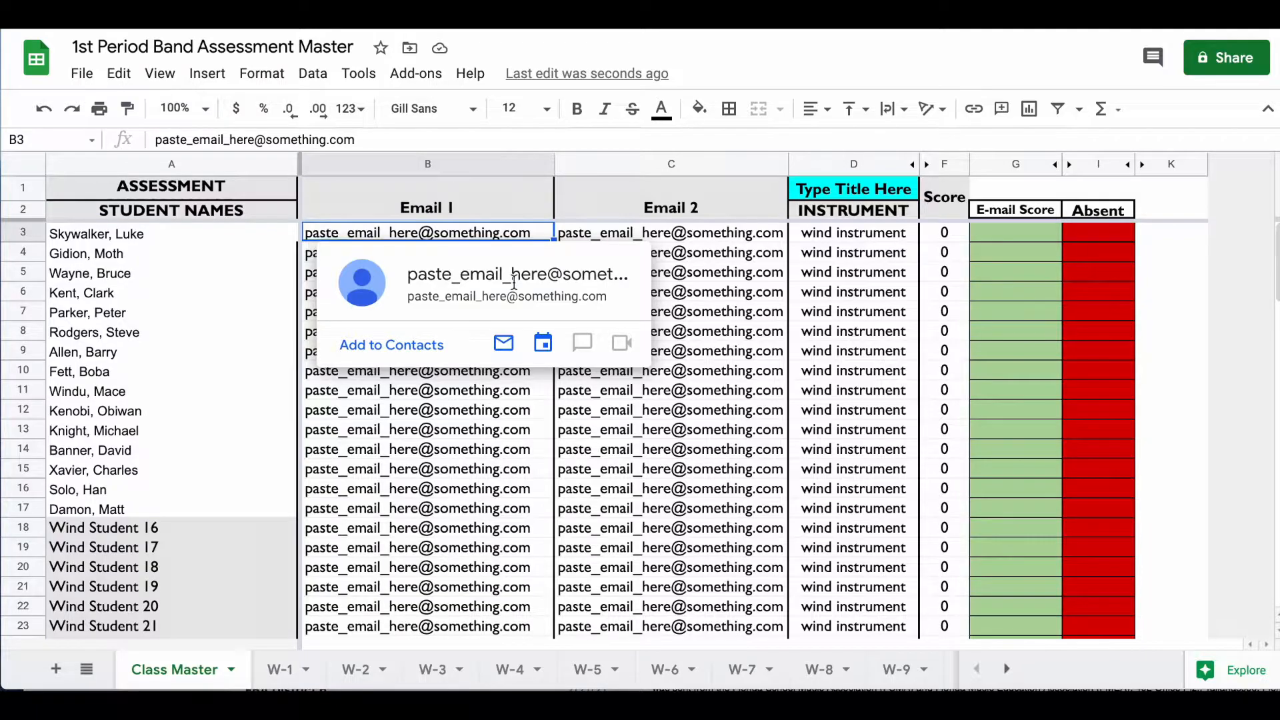
key("ctrl+v")
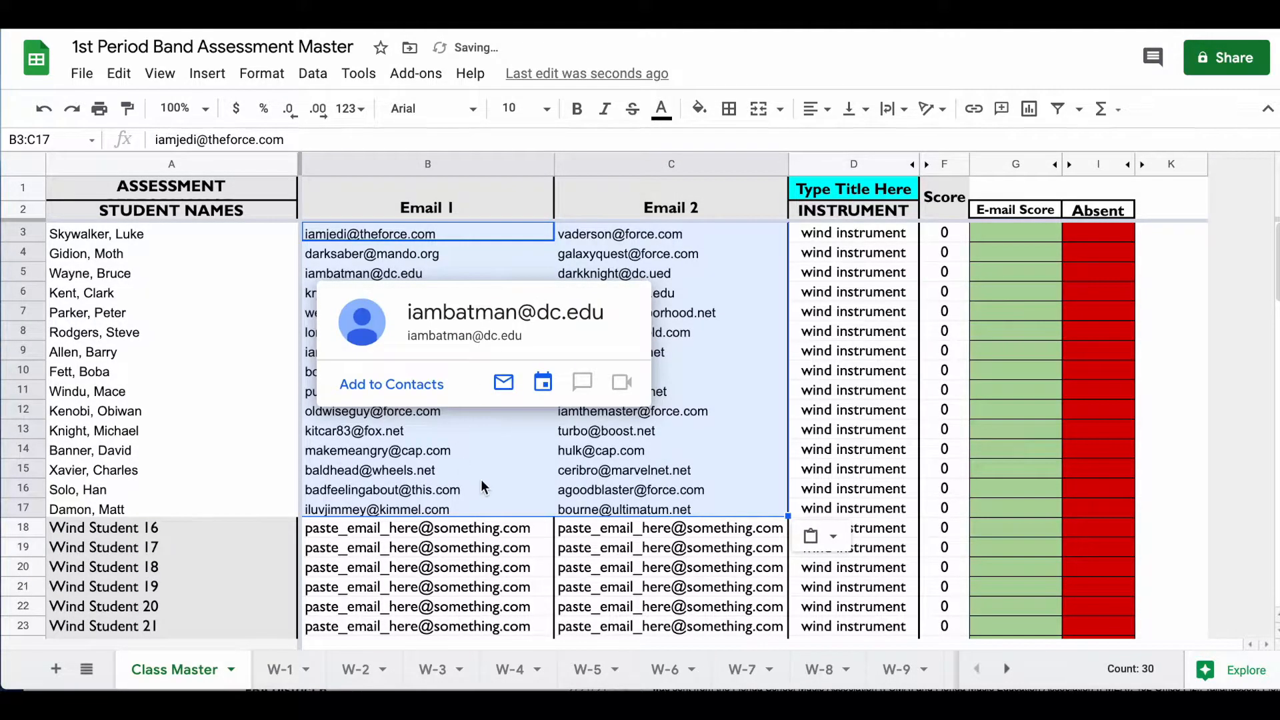
left_click(479, 471)
left_click_drag(533, 237, 531, 415)
left_click_drag(537, 513, 481, 219)
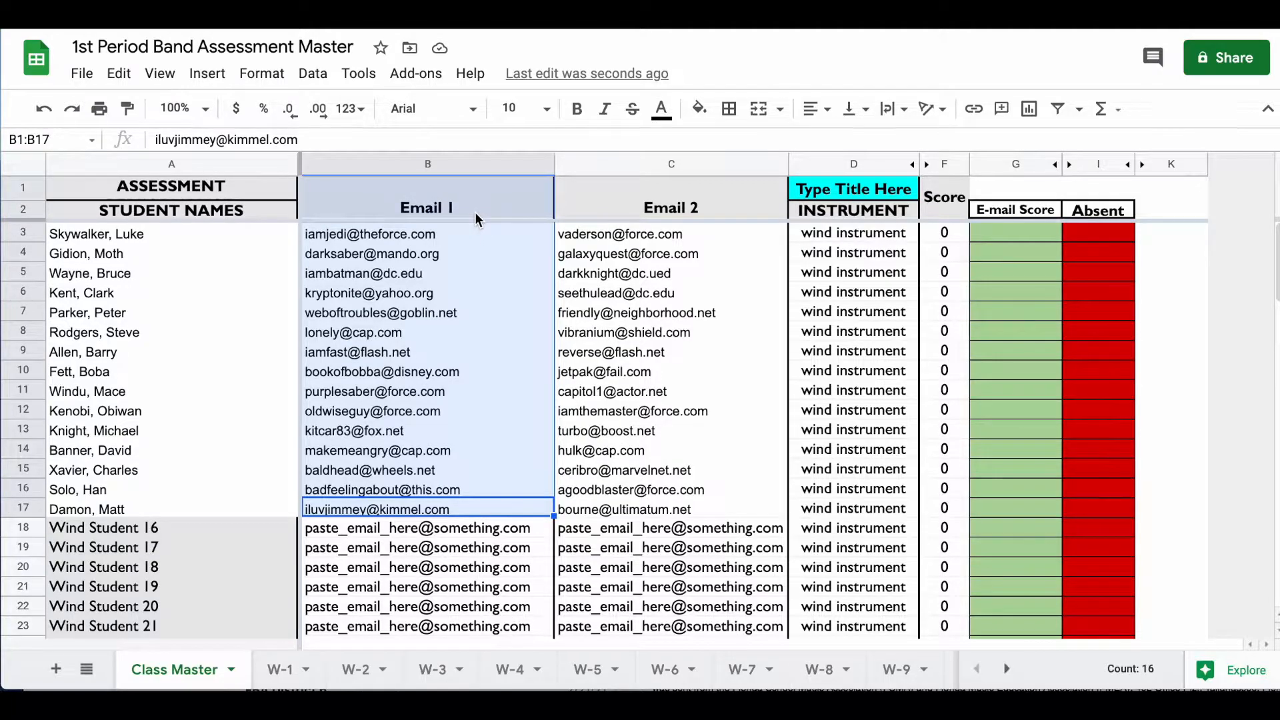
left_click(505, 354)
left_click_drag(519, 235, 524, 517)
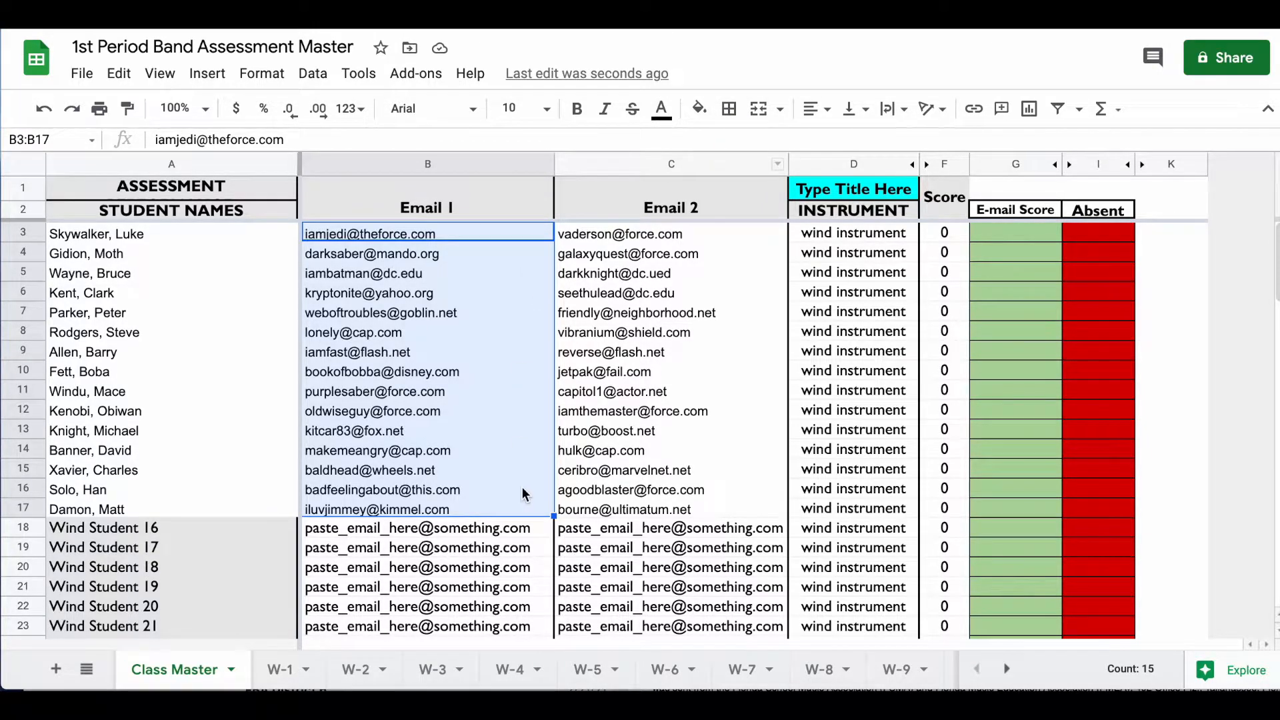
left_click(722, 451)
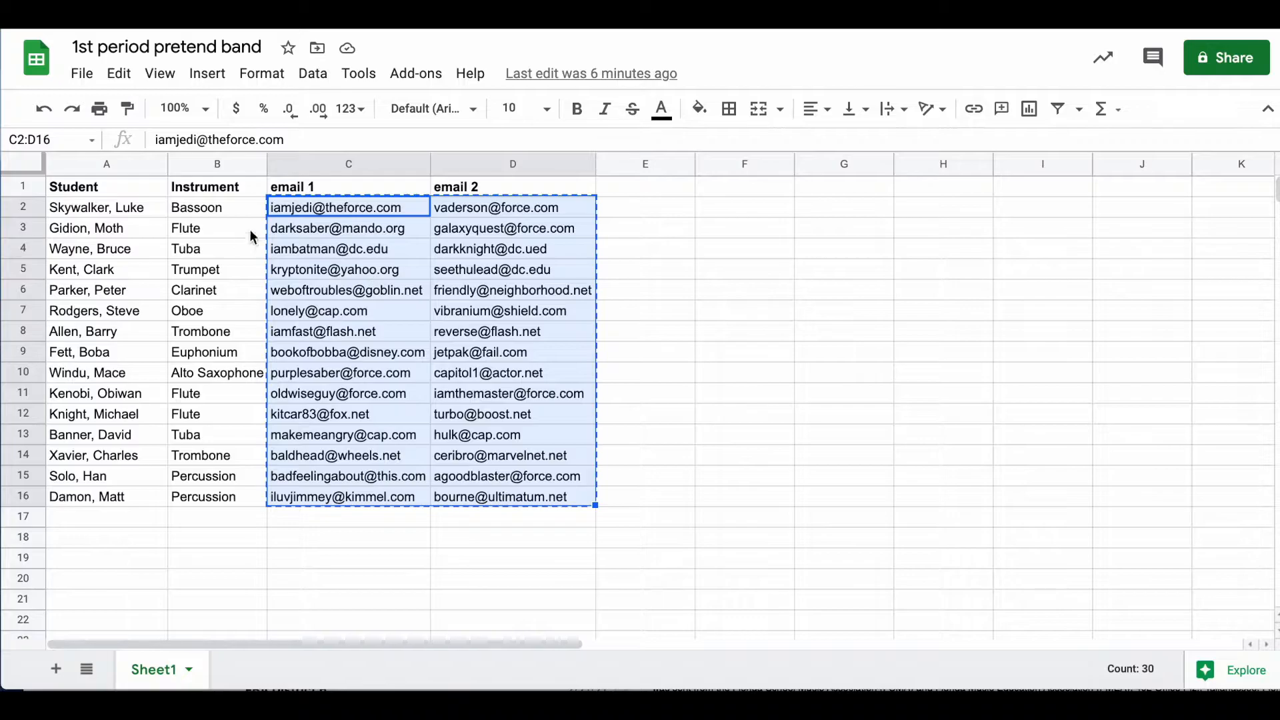
- Copy the instruments in B2:B16 of "1st period pretend band" into the Instrument column of Class Master, starting at D3
left_click_drag(230, 209, 229, 497)
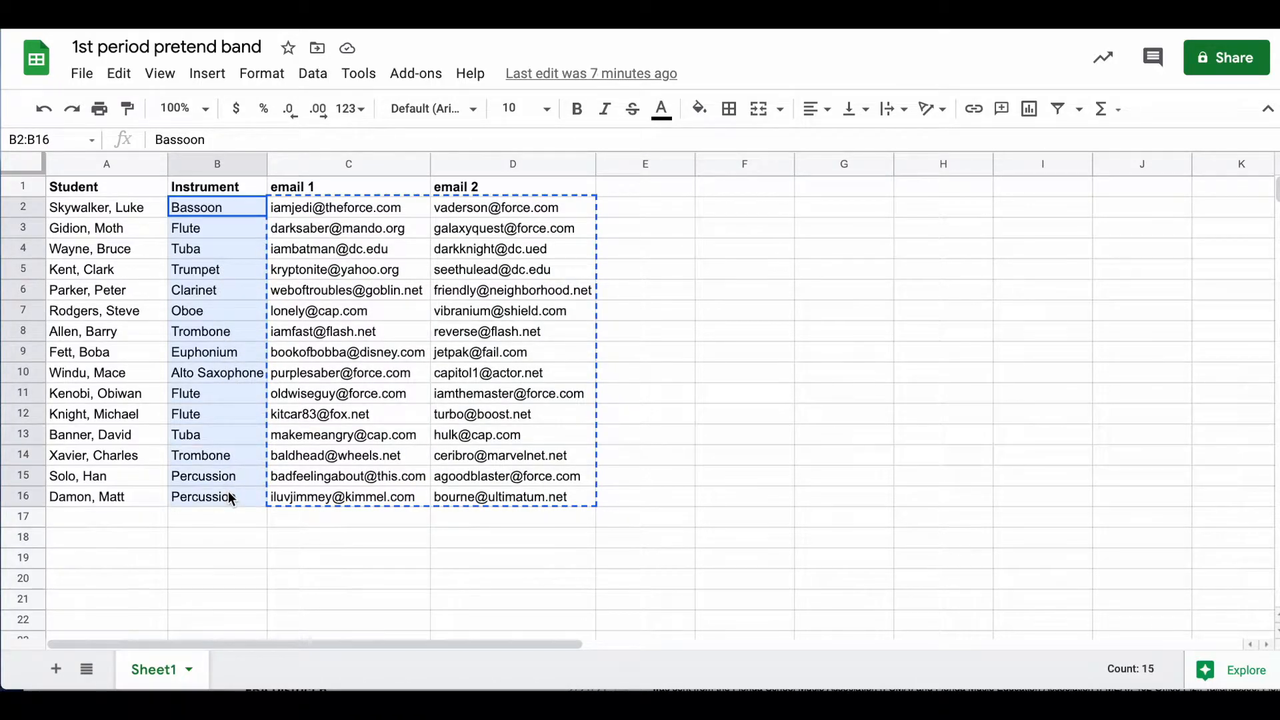
key("ctrl+c")
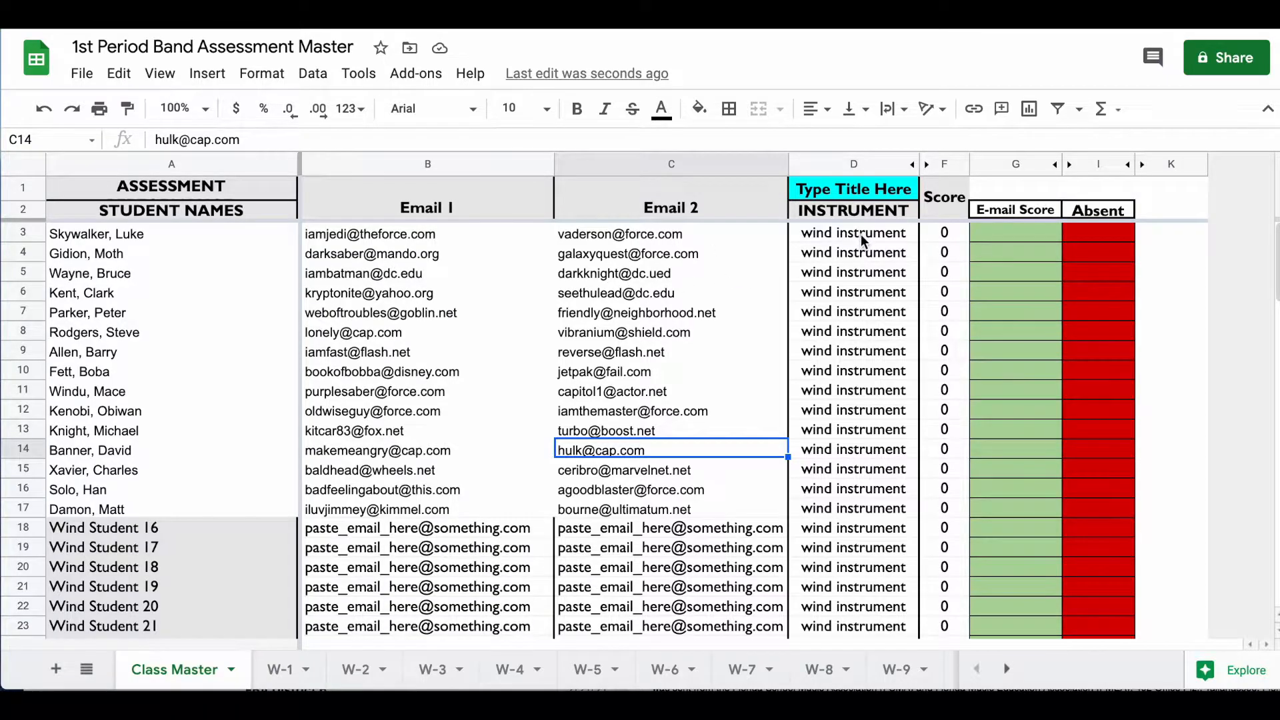
left_click(864, 233)
key("ctrl+v")
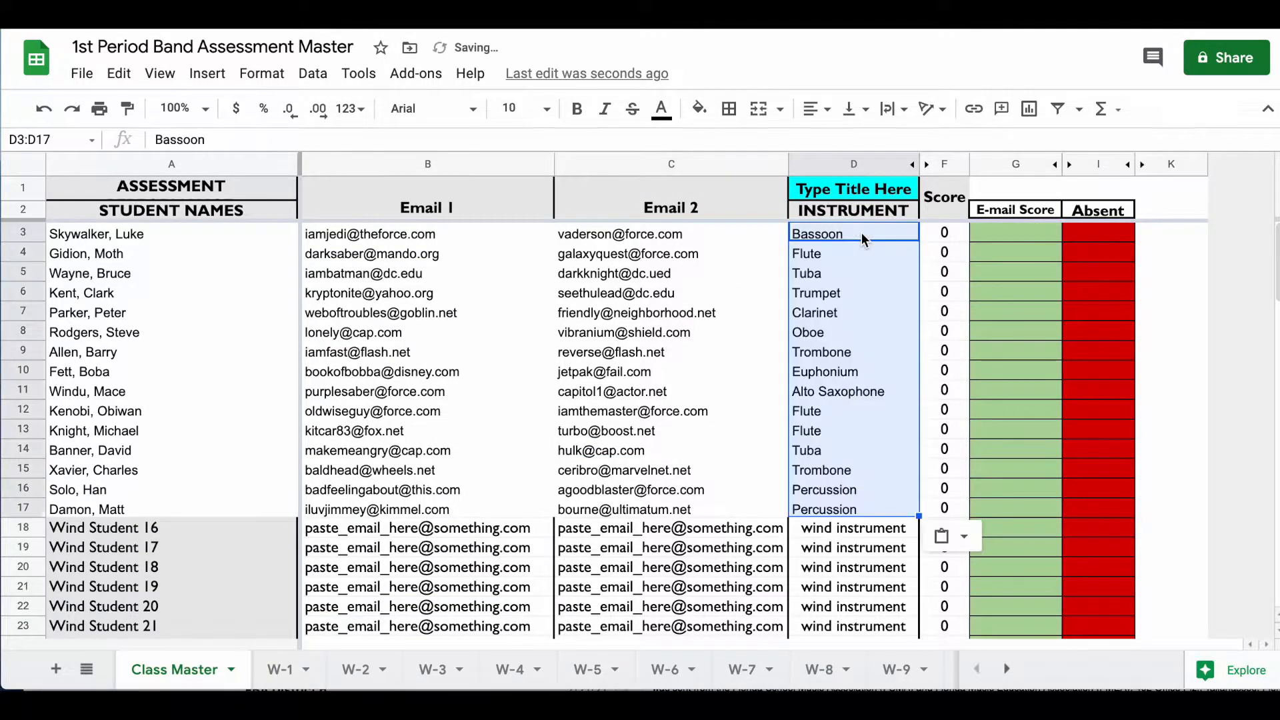
- Copy the two percussion students' rows, A16:D17, over the Percussion Student 1 and 2 rows of Class Master, starting at A75
left_click(881, 494)
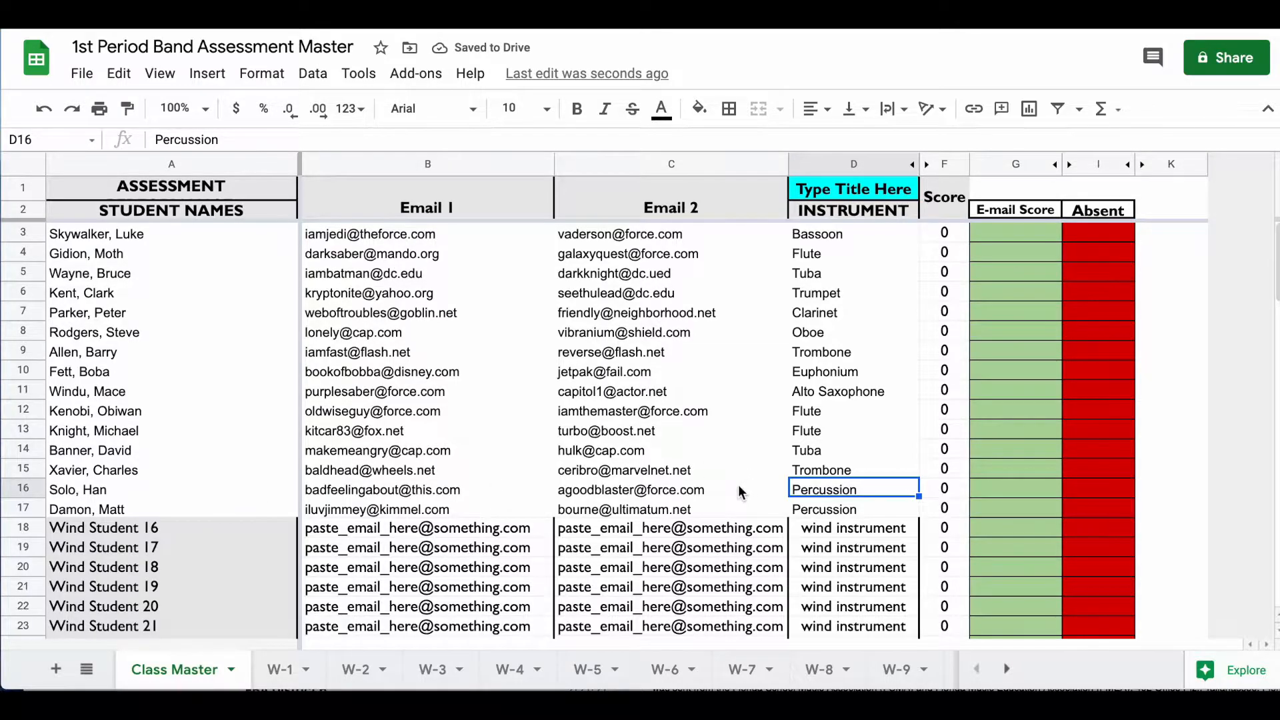
left_click_drag(870, 517, 243, 495)
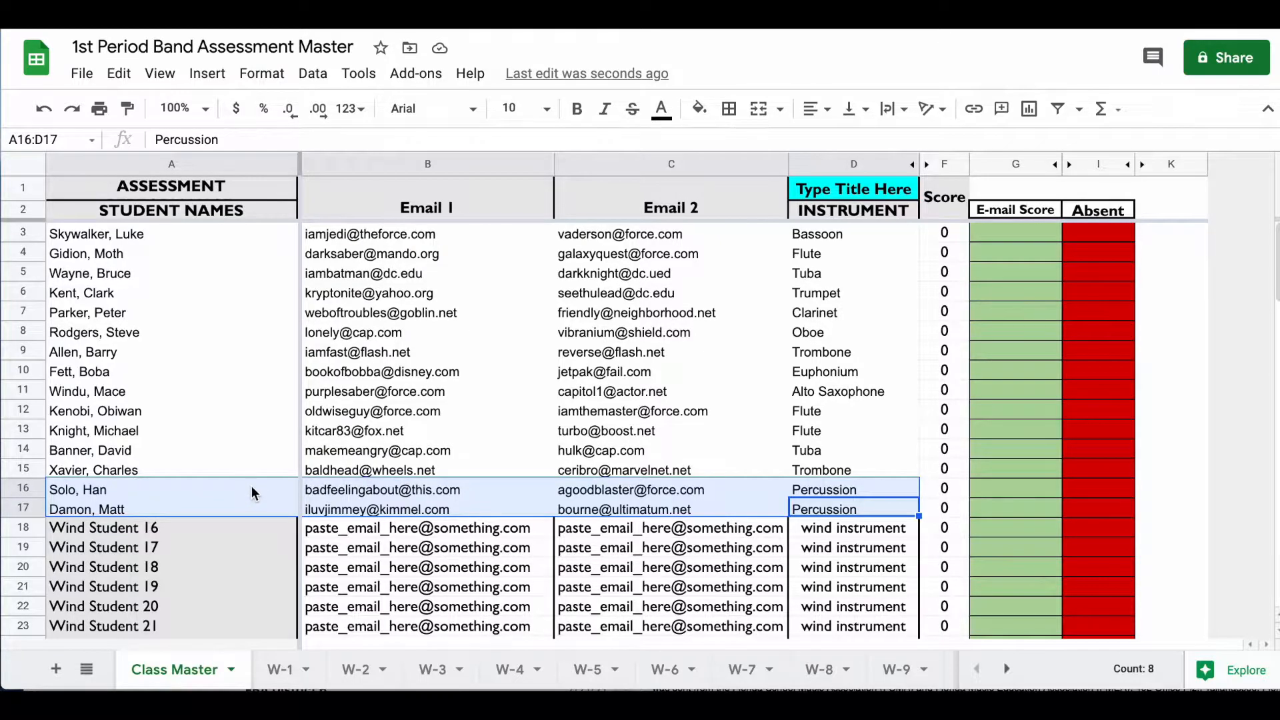
scroll(527, 590, "down", 7)
scroll(527, 590, "down", 13)
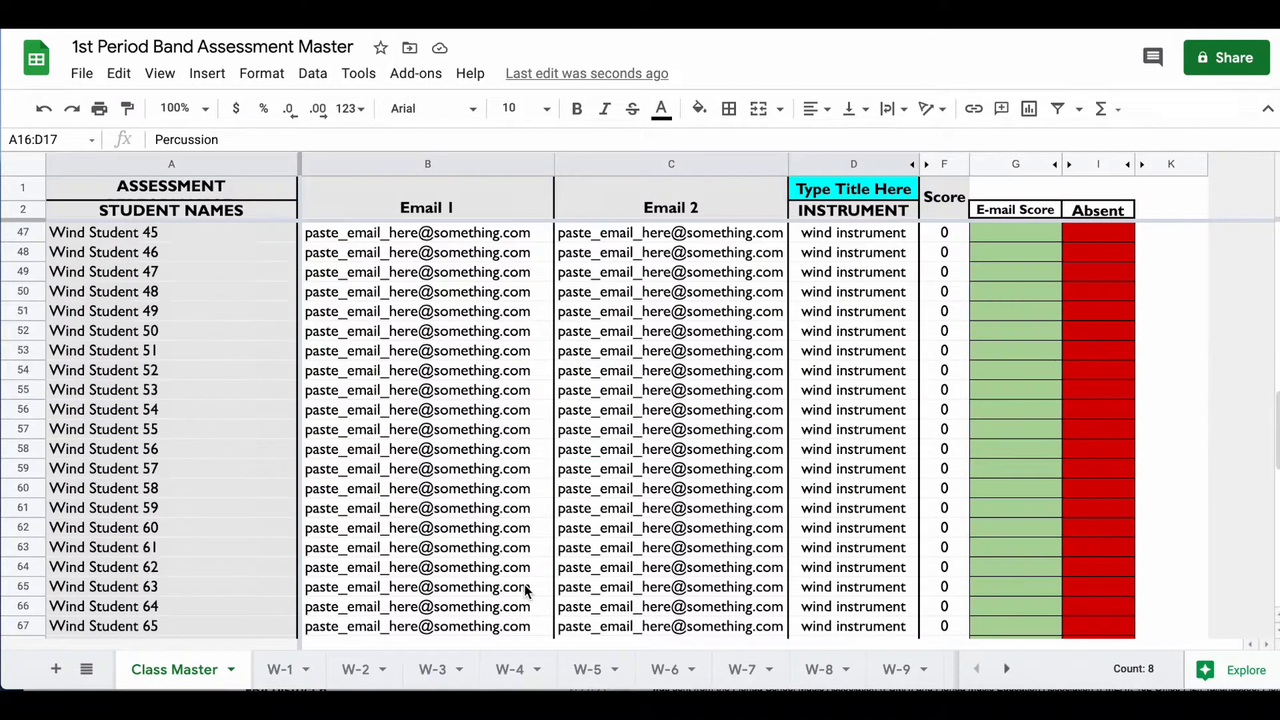
left_click(191, 489)
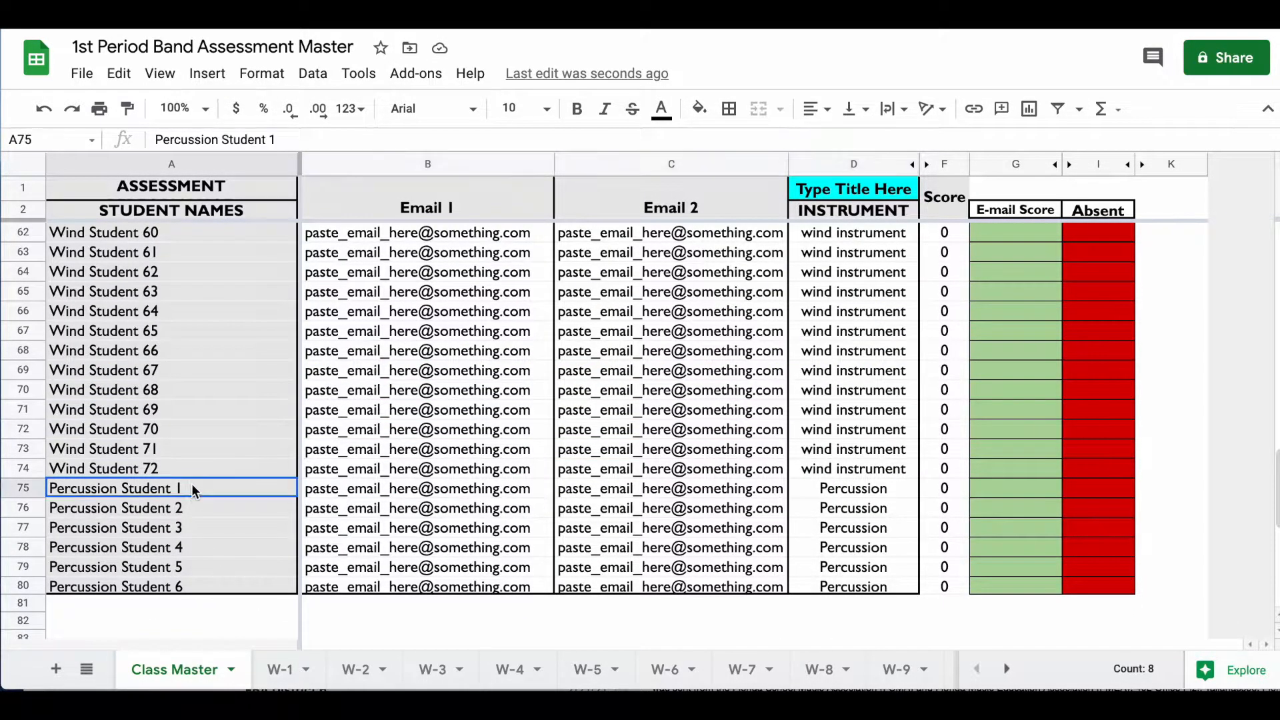
key("ctrl+v")
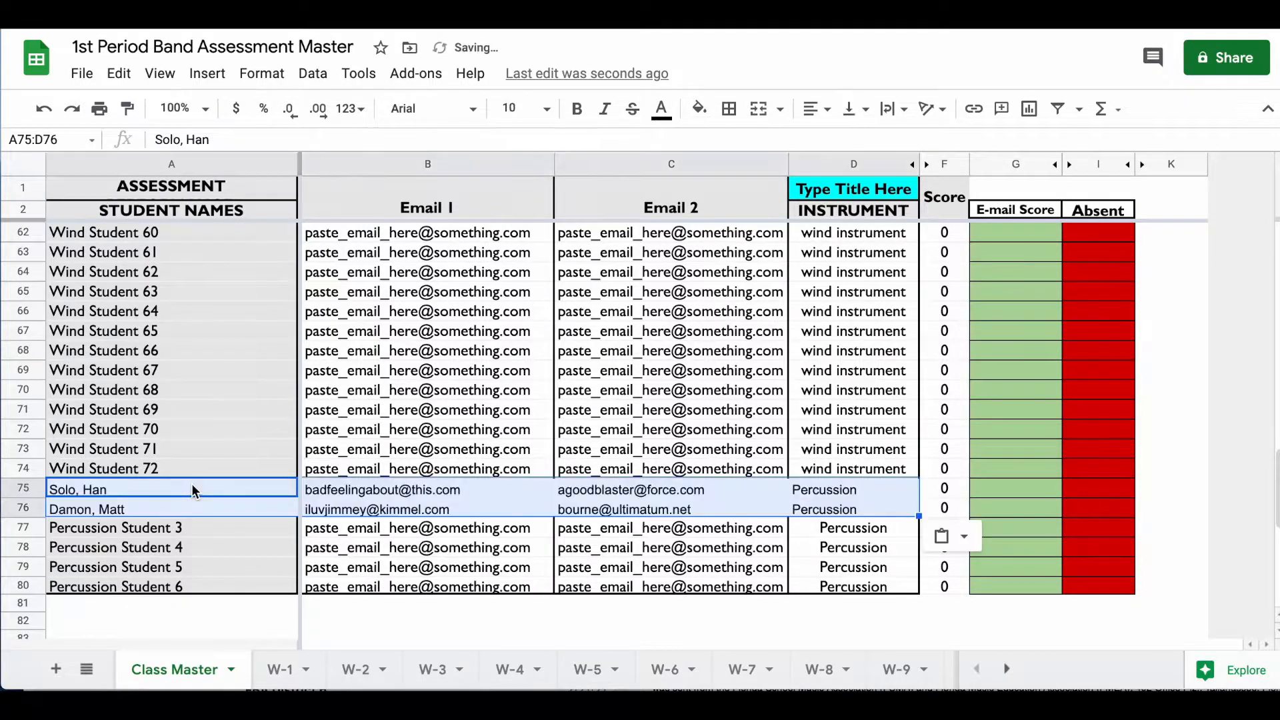
left_click(432, 527)
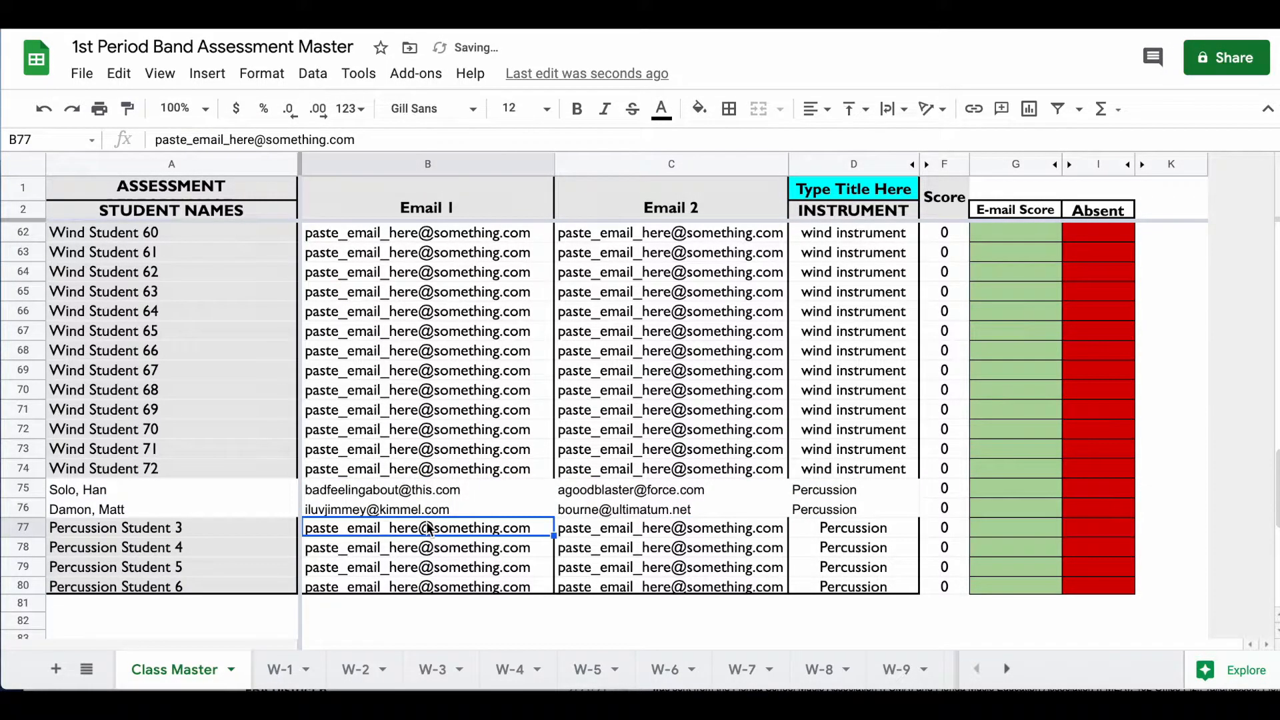
- Clear the two percussion students' original entries from A16:D17 among the wind rows of Class Master
scroll(498, 322, "up", 15)
scroll(500, 340, "up", 1)
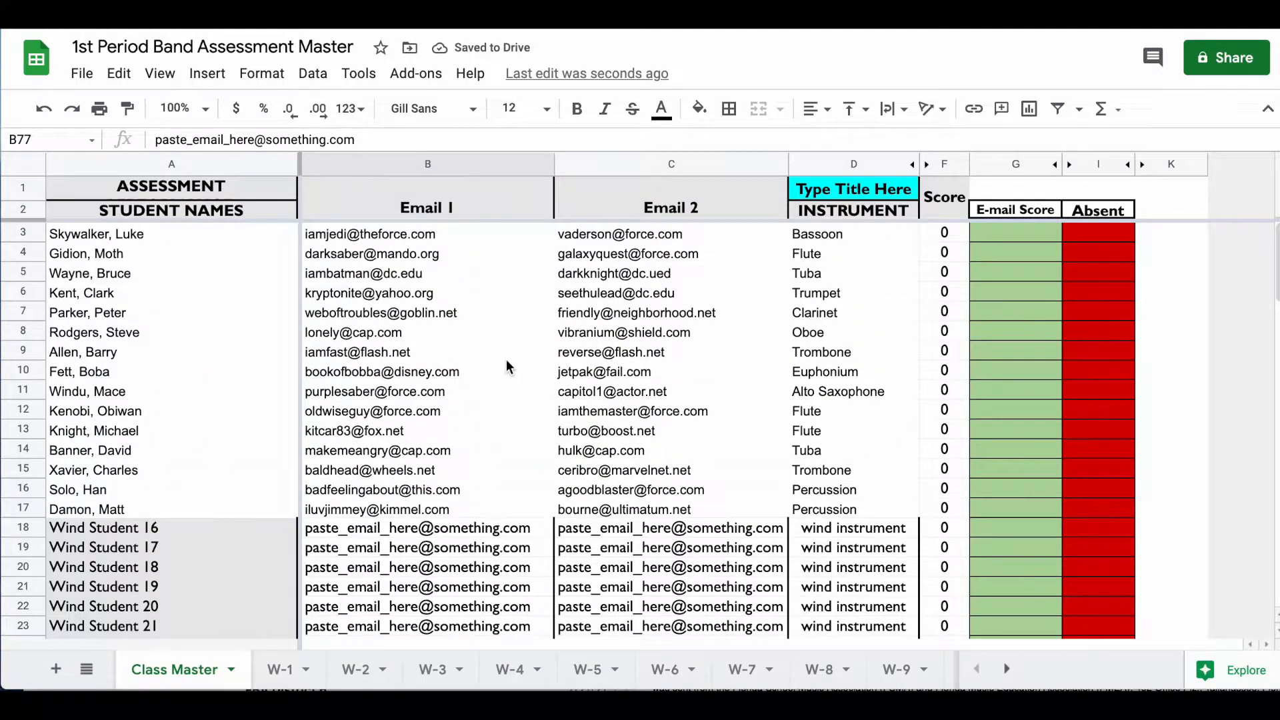
scroll(506, 358, "down", 1)
left_click_drag(887, 487, 201, 470)
key("Delete")
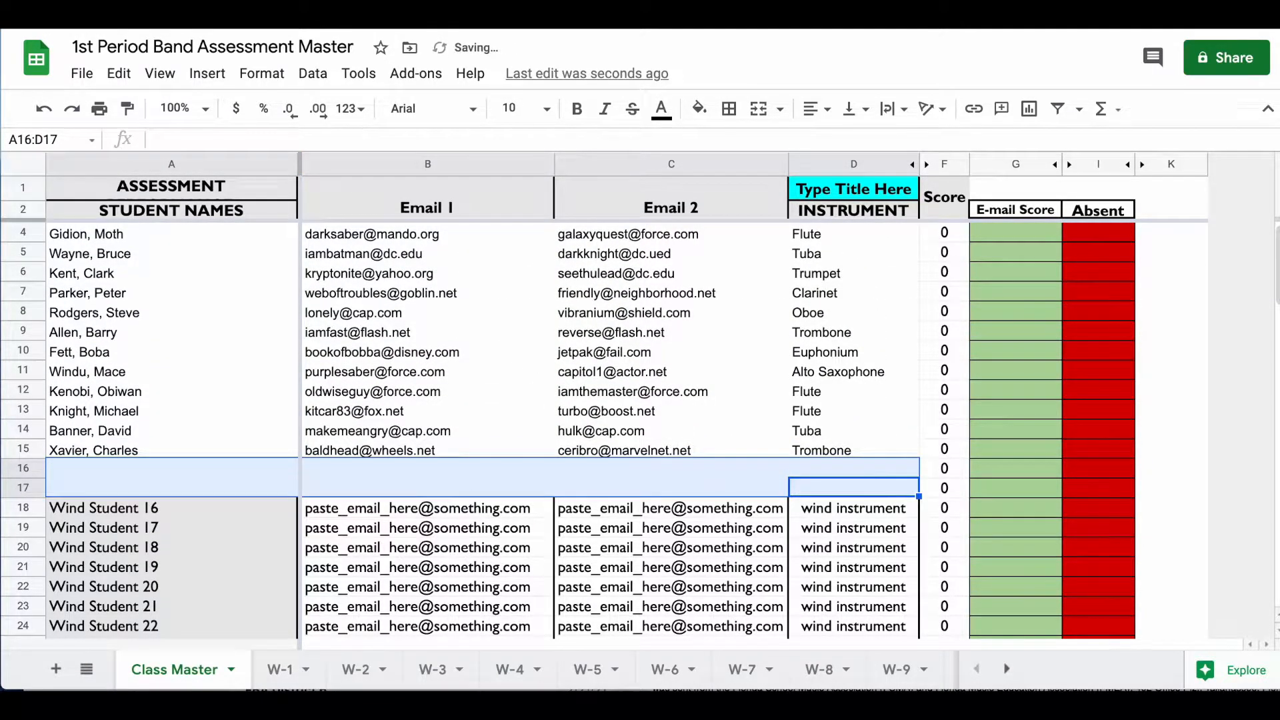
left_click(261, 434)
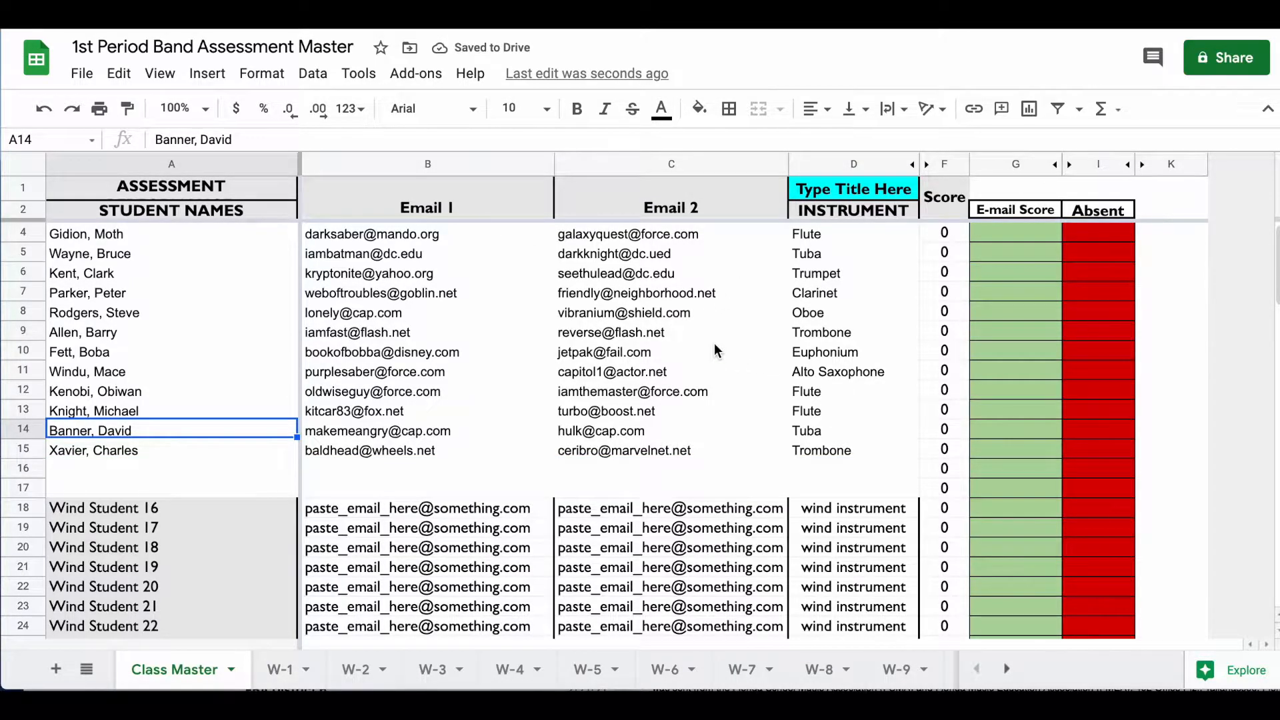
- Examine blank rows 16 and 17 and the remaining wind and percussion student rows throughout Class Master
scroll(715, 344, "down", 1)
scroll(715, 344, "up", 1)
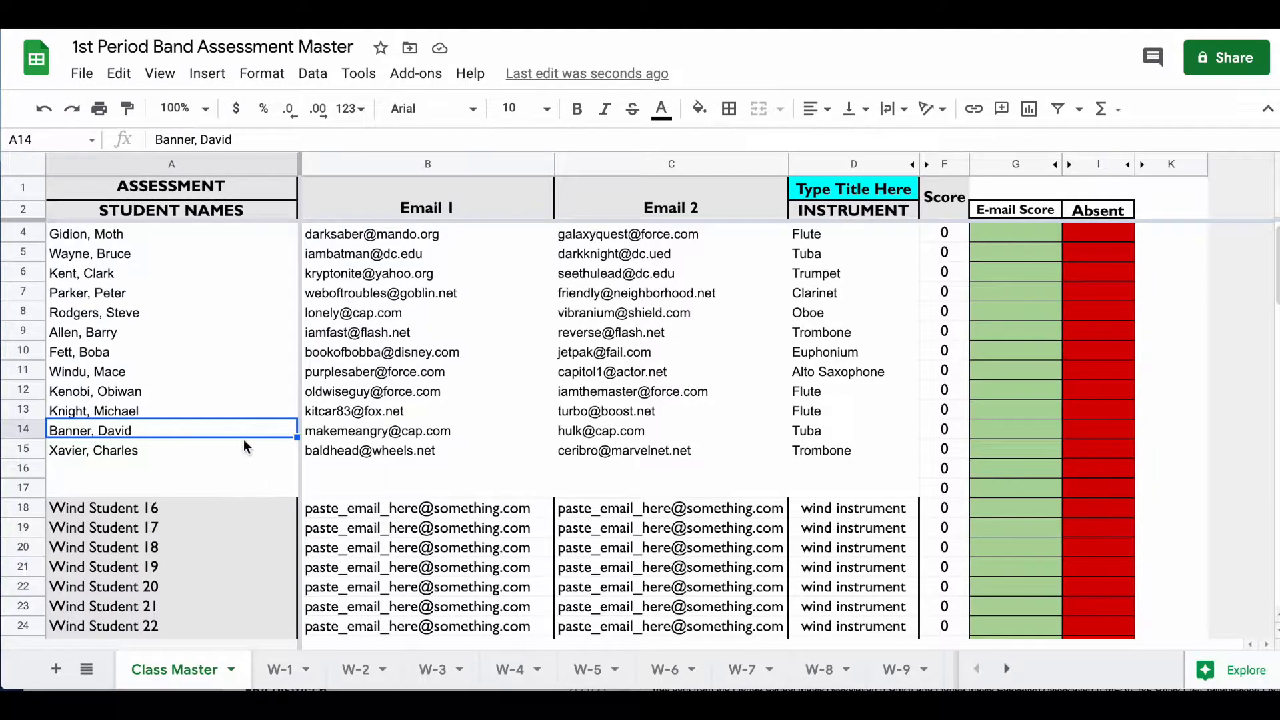
left_click(216, 466)
left_click(203, 492)
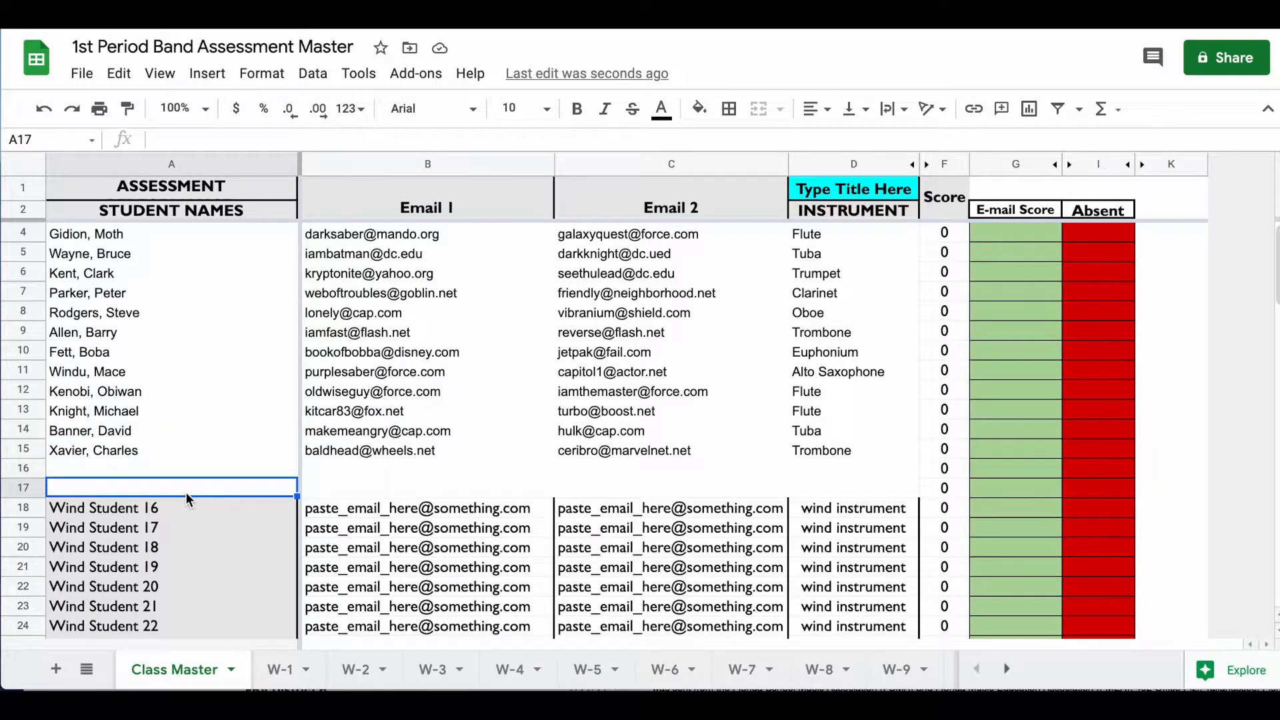
left_click(153, 472)
left_click(139, 486)
left_click(141, 468)
left_click(147, 491)
scroll(156, 501, "down", 1)
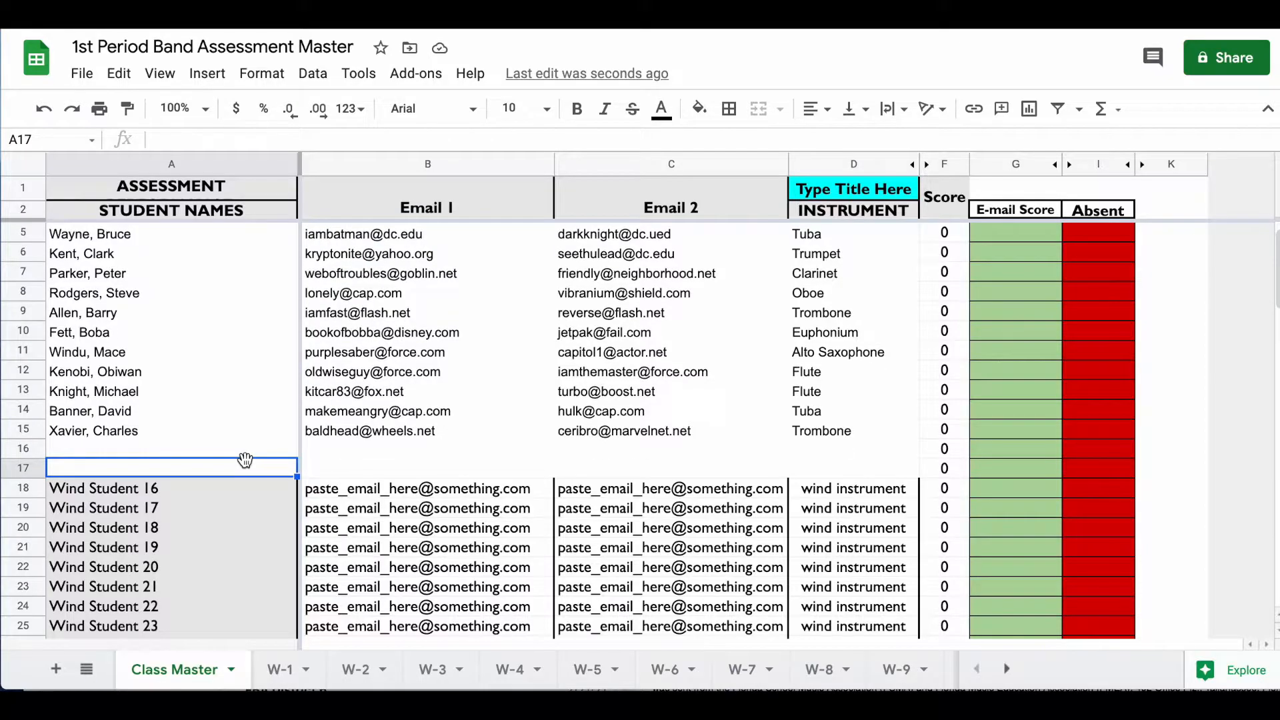
scroll(231, 457, "down", 1)
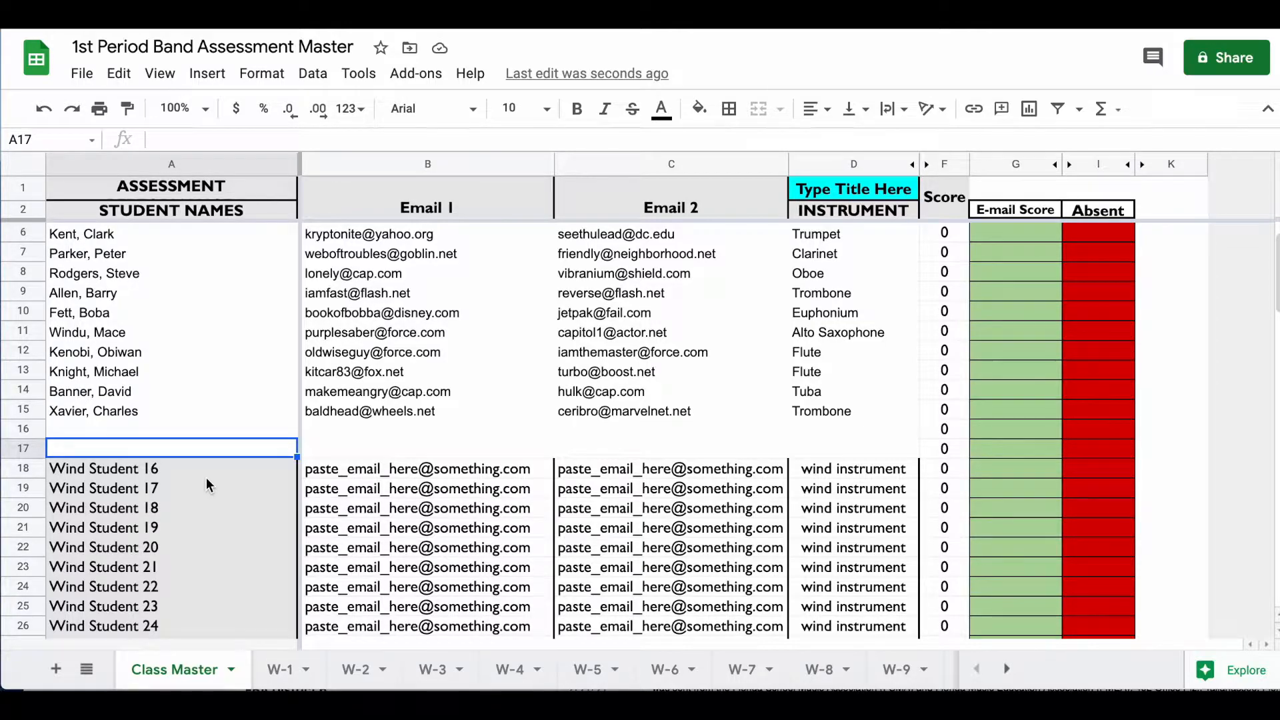
scroll(205, 479, "down", 14)
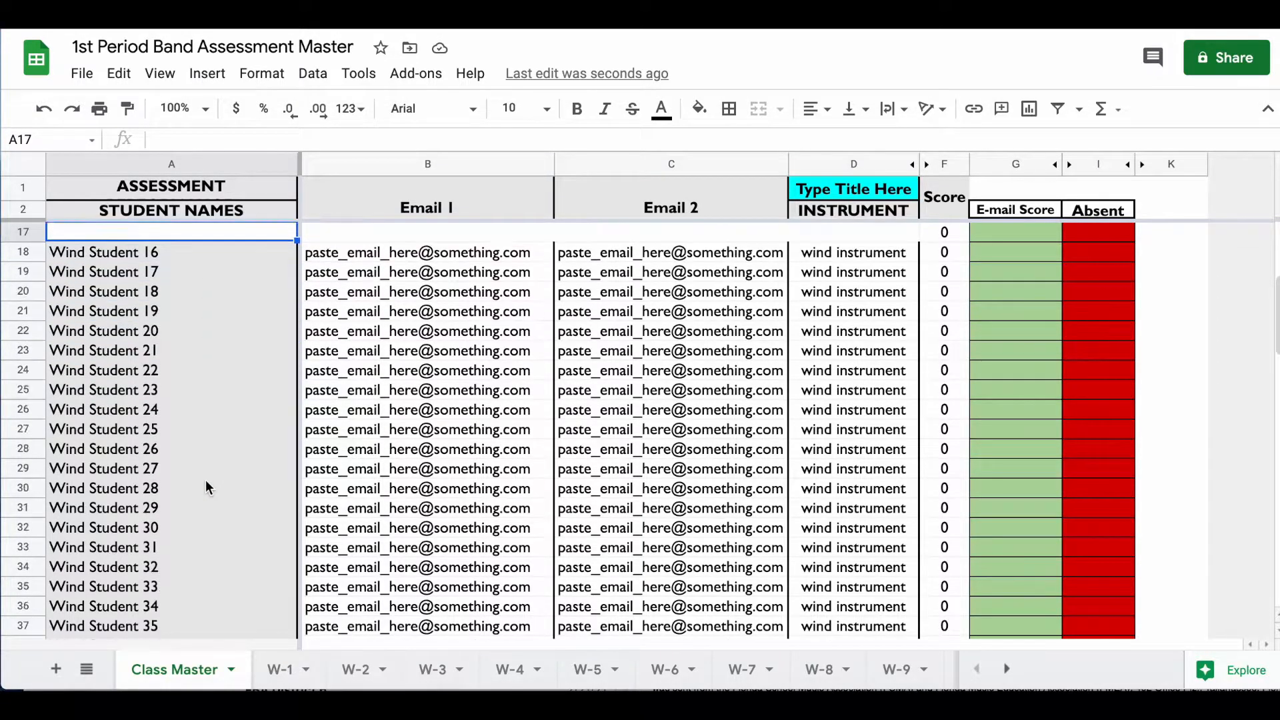
scroll(206, 479, "down", 9)
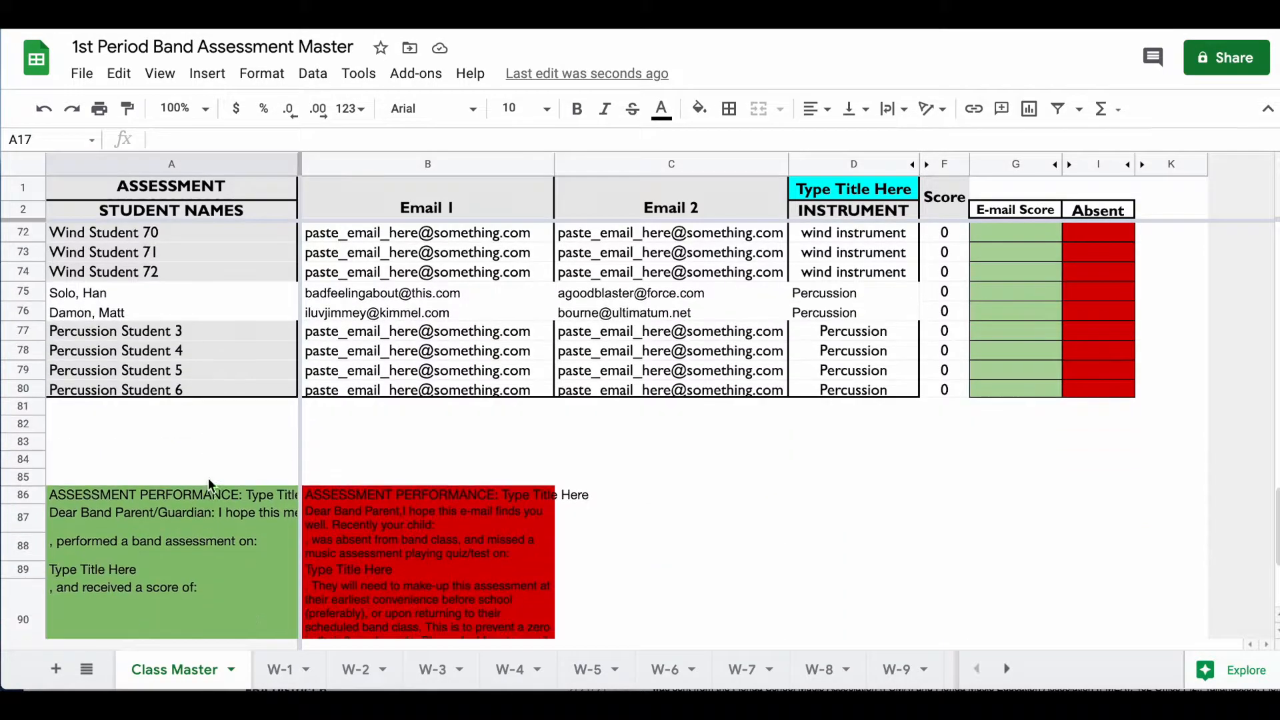
scroll(188, 332, "up", 20)
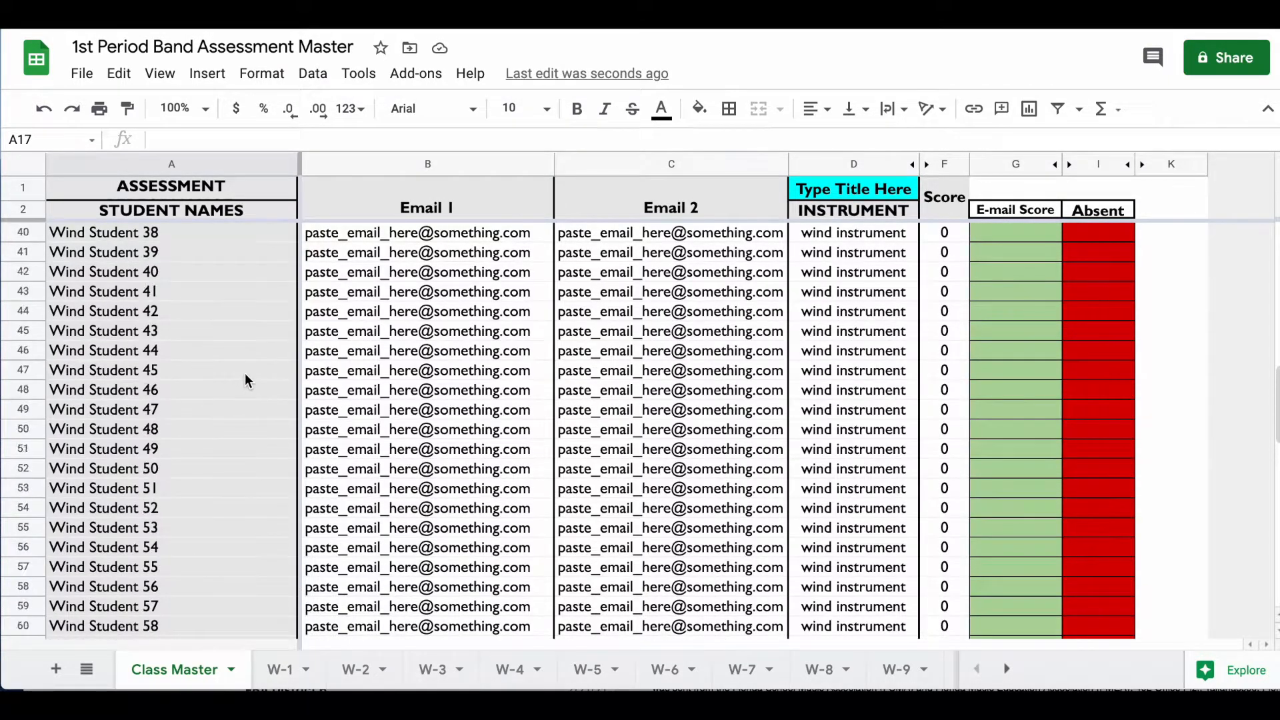
scroll(230, 379, "up", 1)
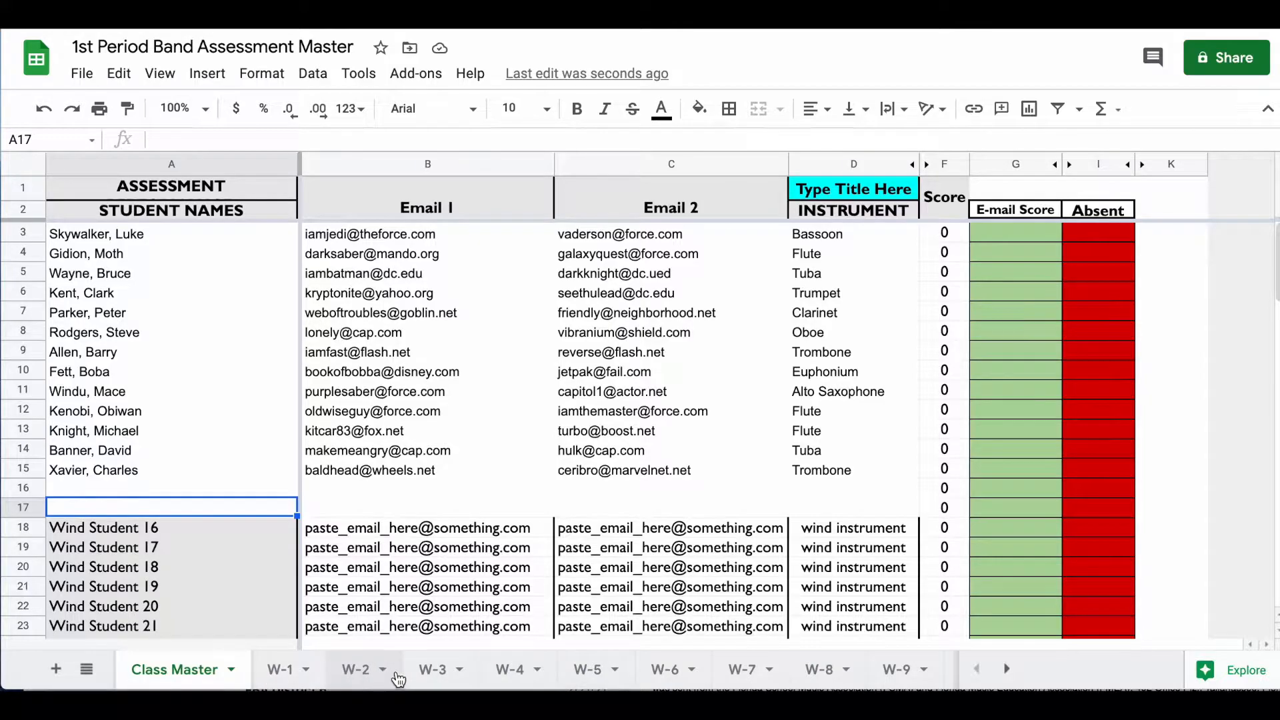
- Check the student name and instrument on sheets W-1, W-2 and W-3, and return to the Class Master roster
left_click(280, 670)
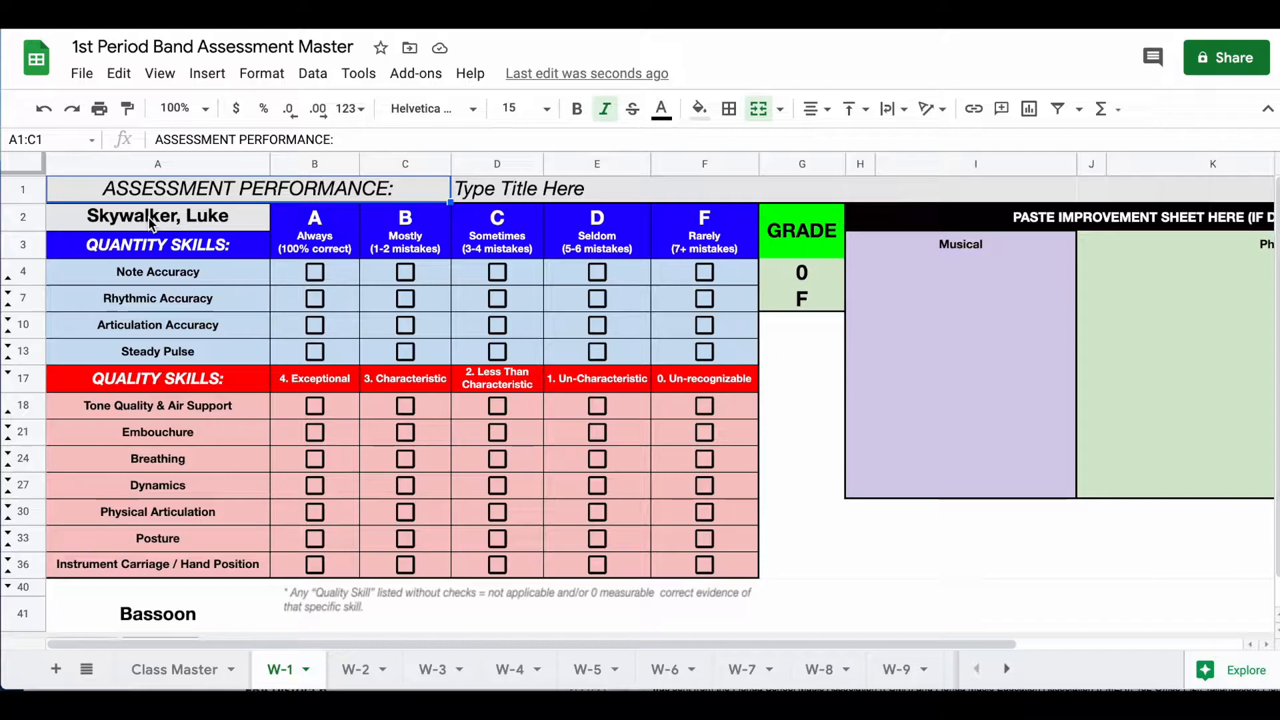
left_click(362, 675)
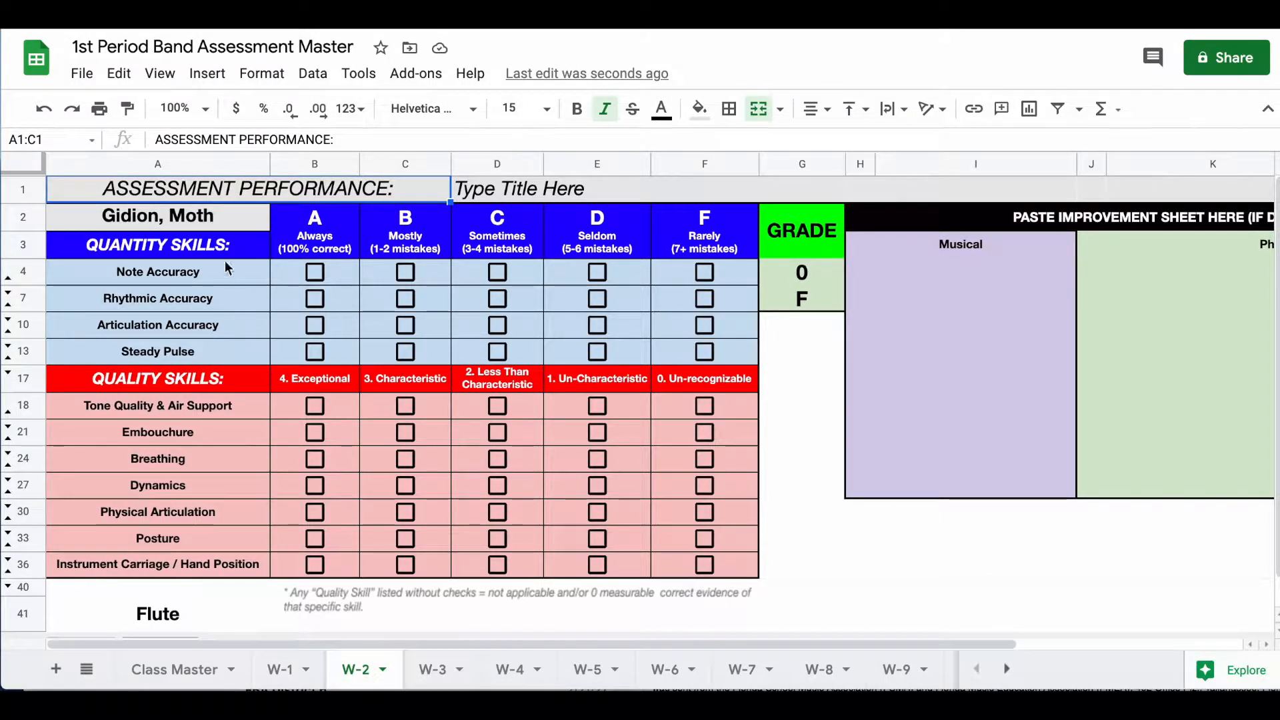
left_click(431, 679)
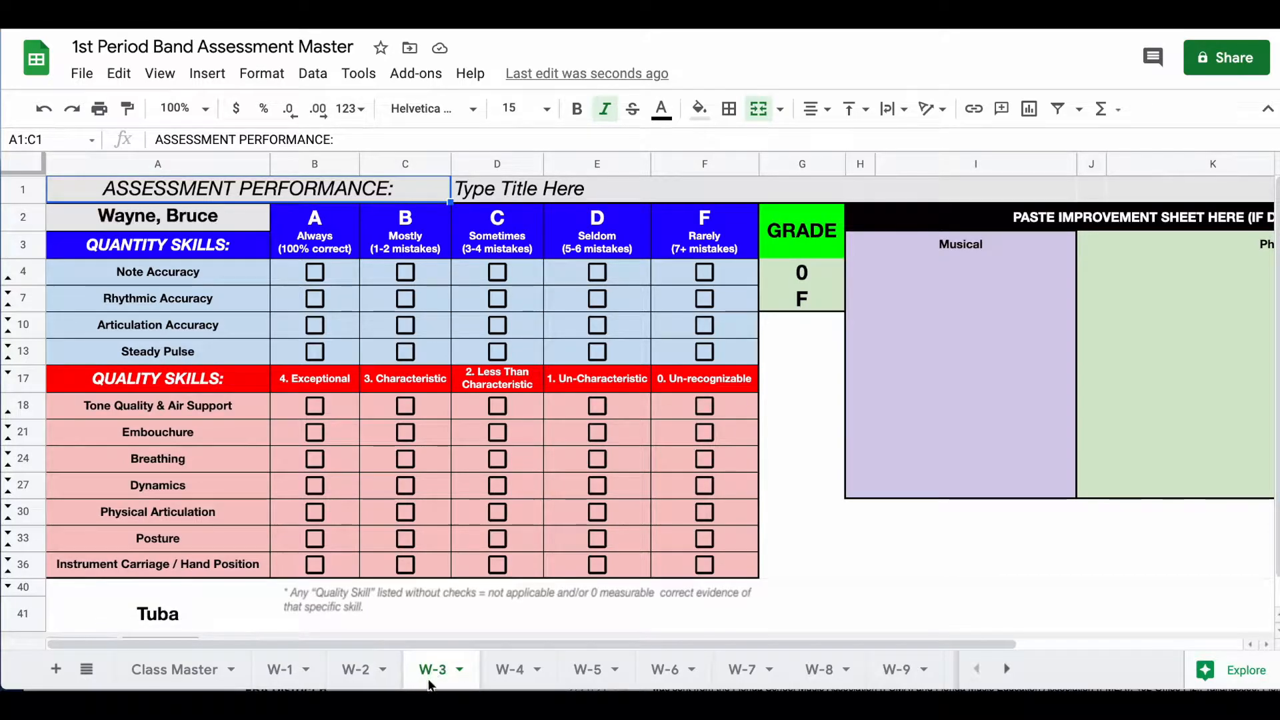
left_click(175, 670)
scroll(364, 375, "down", 2)
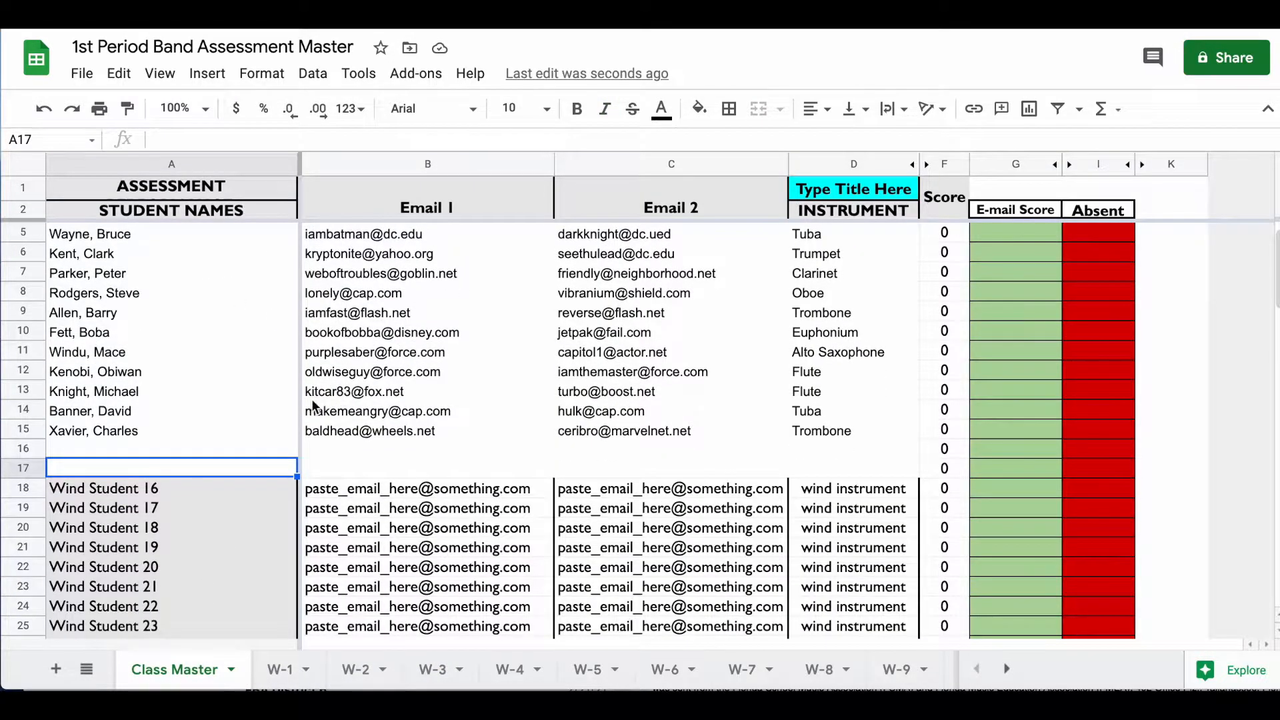
scroll(270, 421, "up", 2)
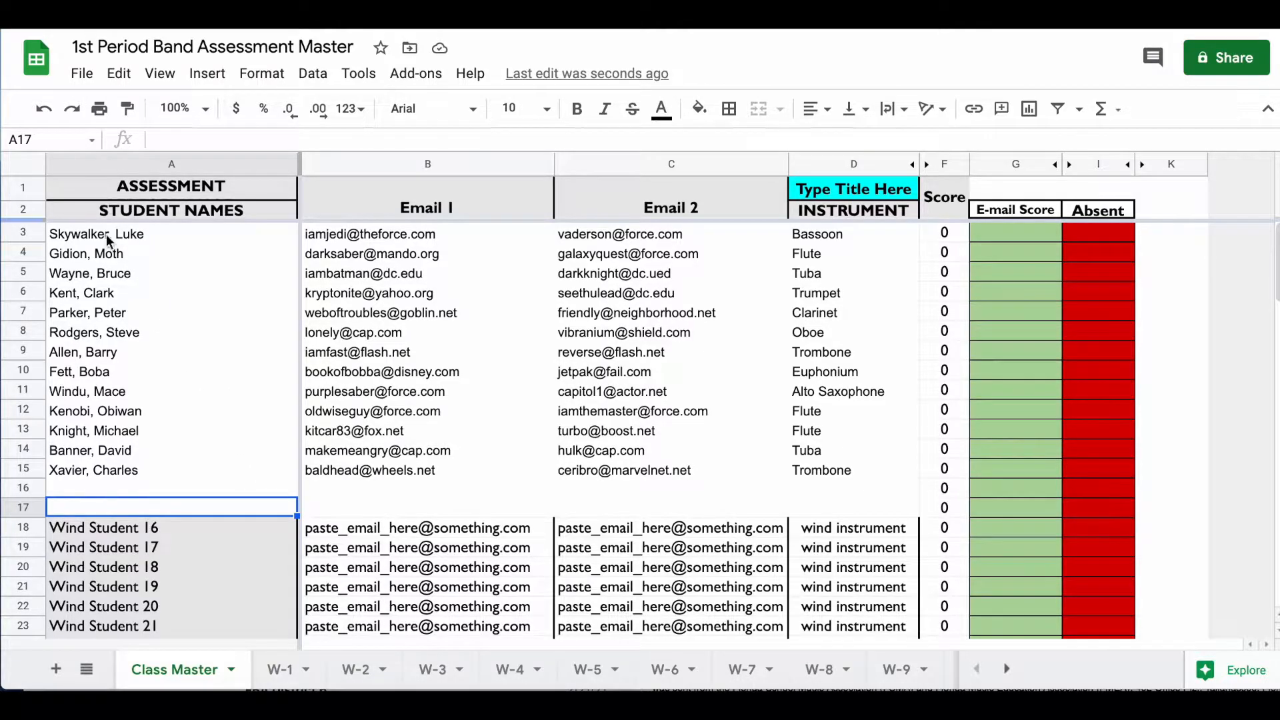
- Rename sheet W-1 with the student name copied from A3 of Class Master
mouse_move(331, 606)
left_click(175, 234)
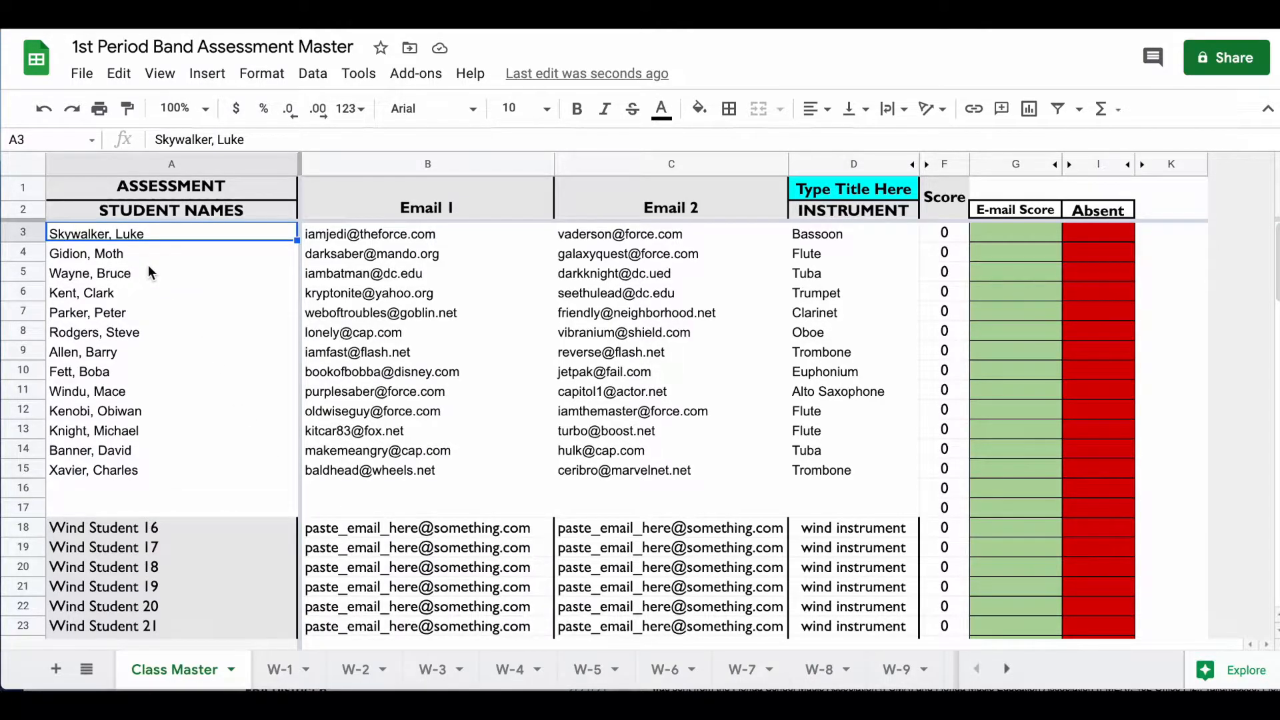
key("ctrl+c")
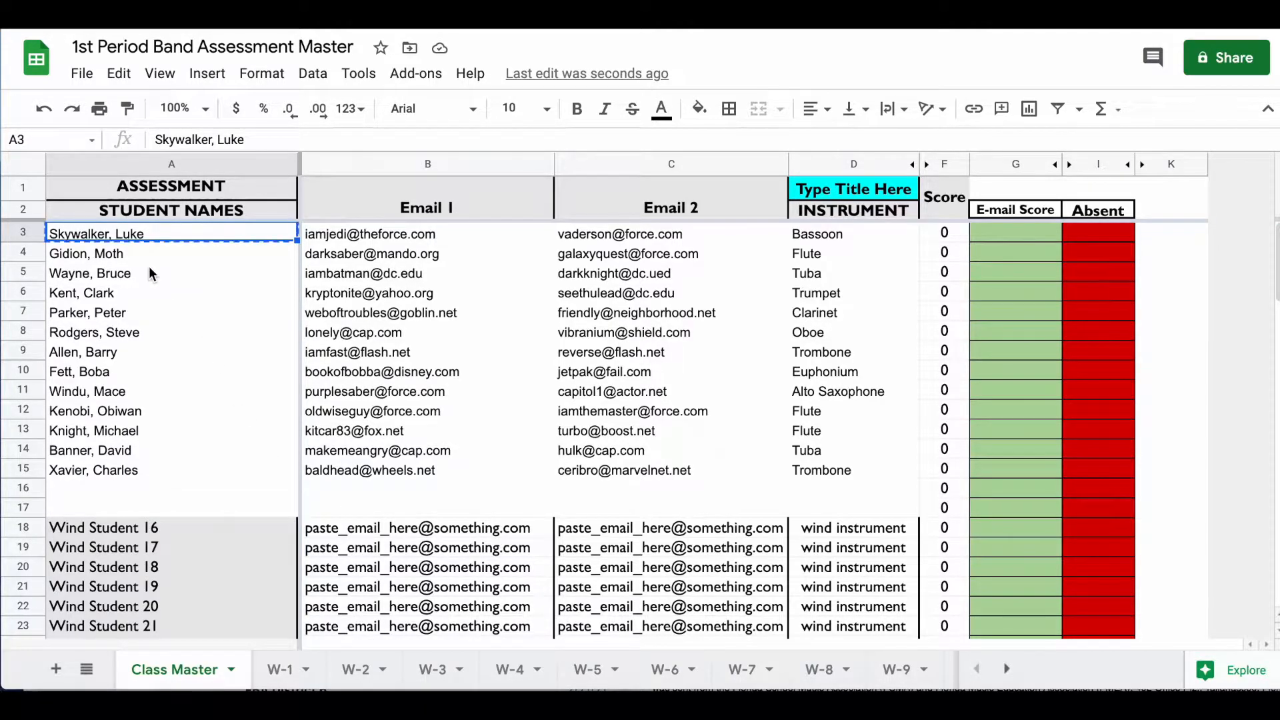
double_click(281, 670)
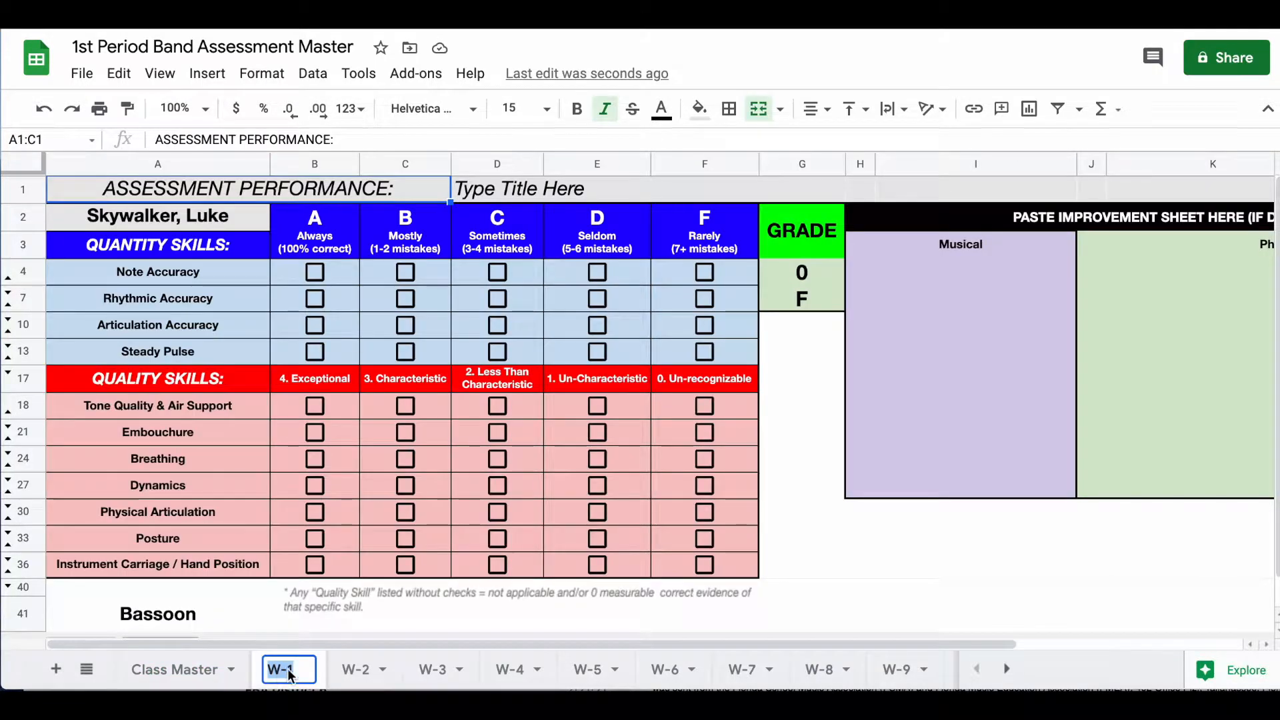
key("ctrl+v")
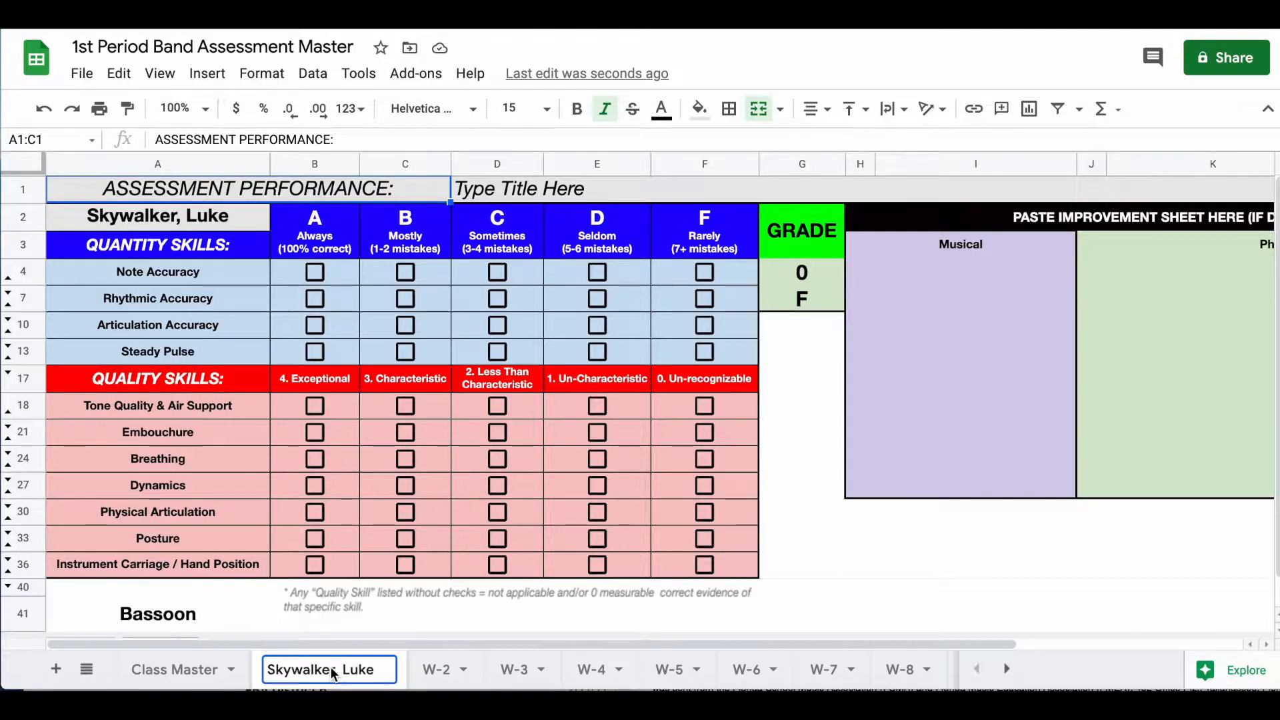
key("Return")
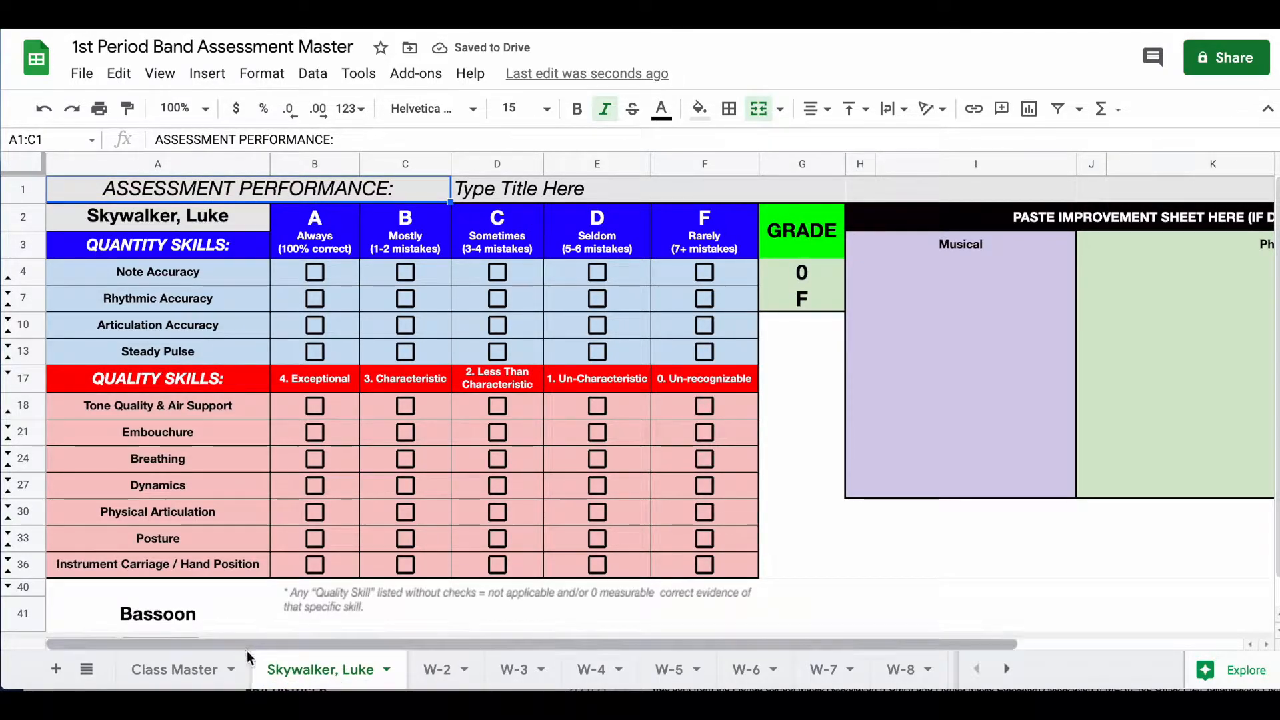
- Rename sheet W-2 with the student name copied from A4 of Class Master, and return to Class Master
left_click(186, 673)
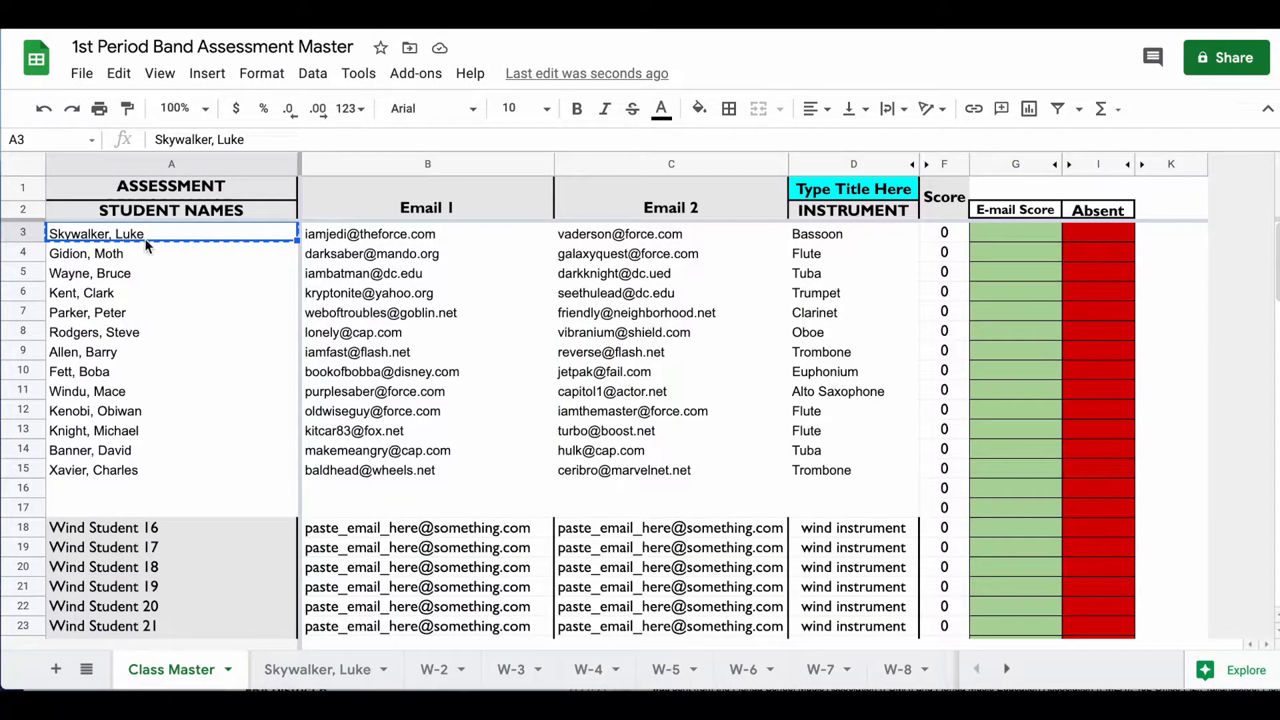
left_click(142, 257)
double_click(438, 668)
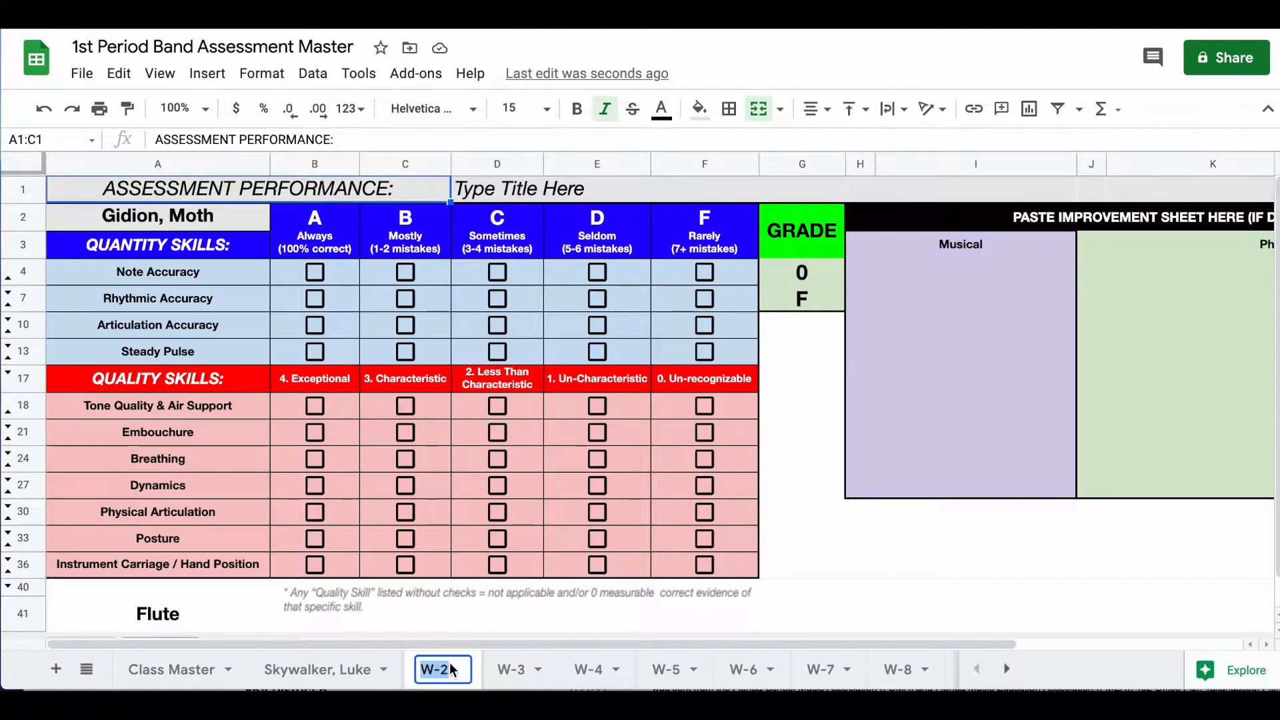
key("ctrl+v")
key("Return")
left_click(179, 667)
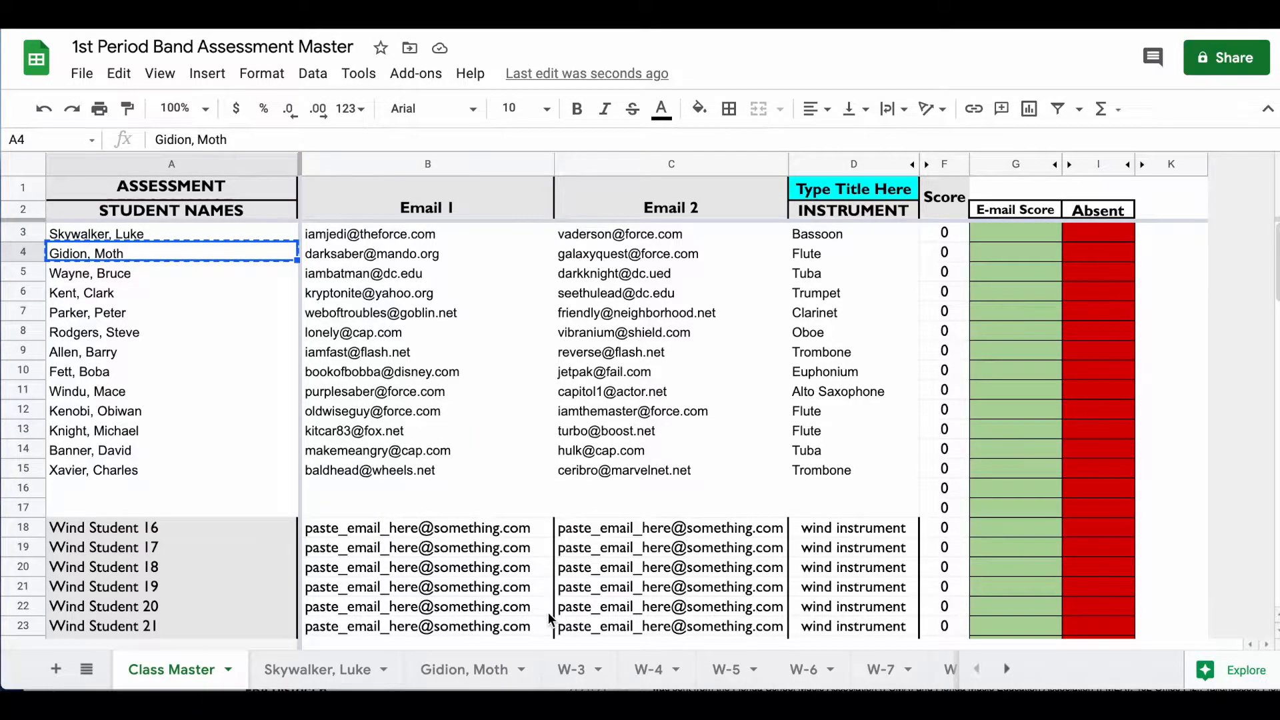
- Examine the remaining placeholder rows of Class Master and the unused student sheets from W-3 through W-72 and P-1 through P-6
scroll(165, 527, "down", 7)
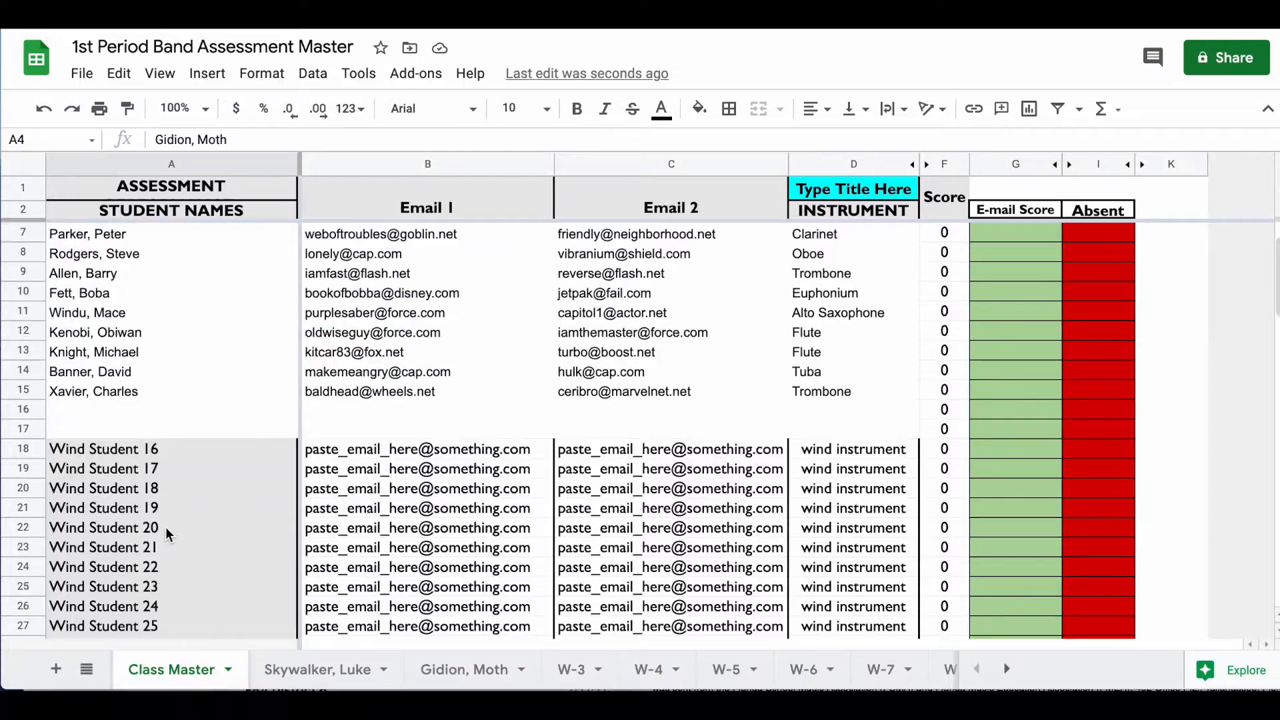
scroll(165, 527, "down", 10)
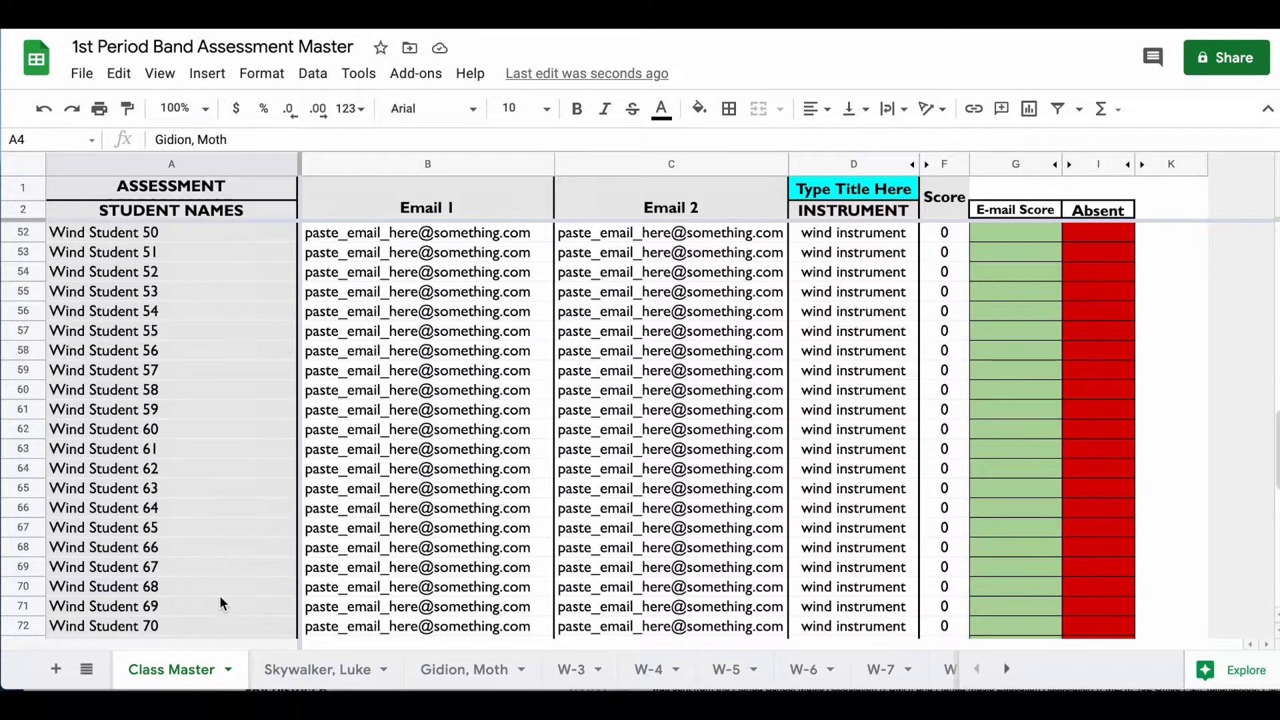
scroll(679, 672, "right", 15)
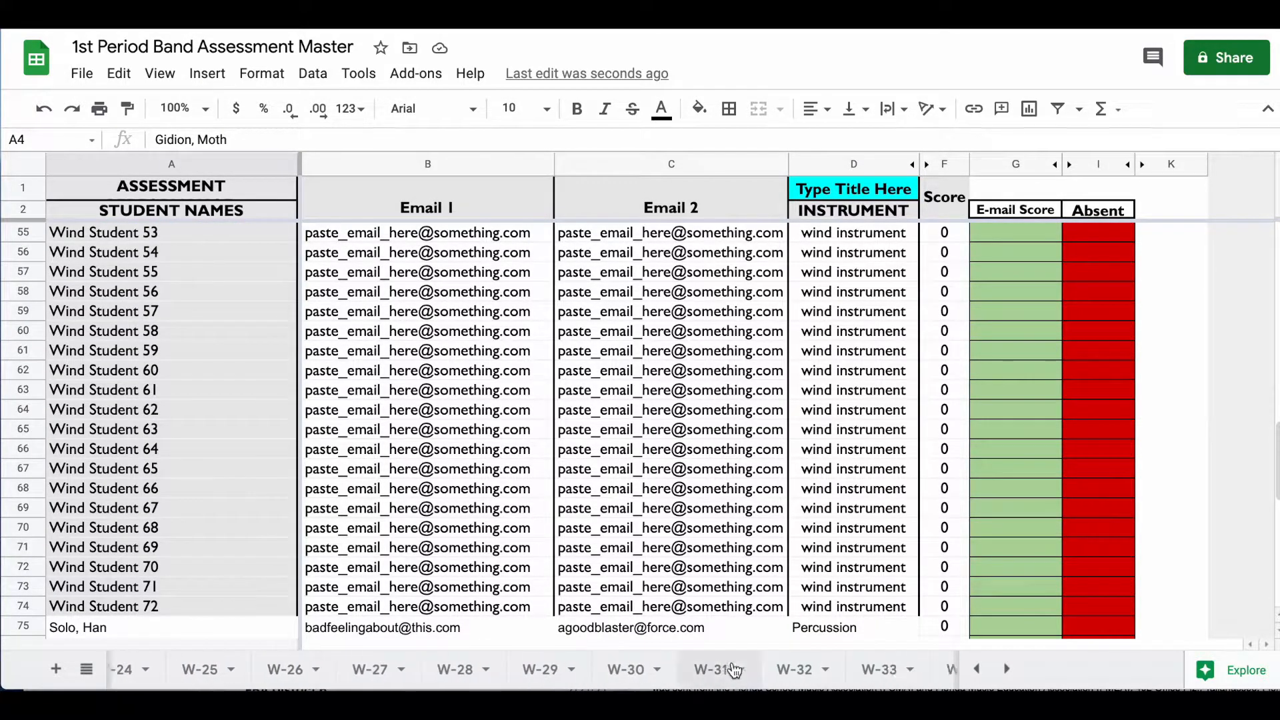
scroll(749, 670, "right", 20)
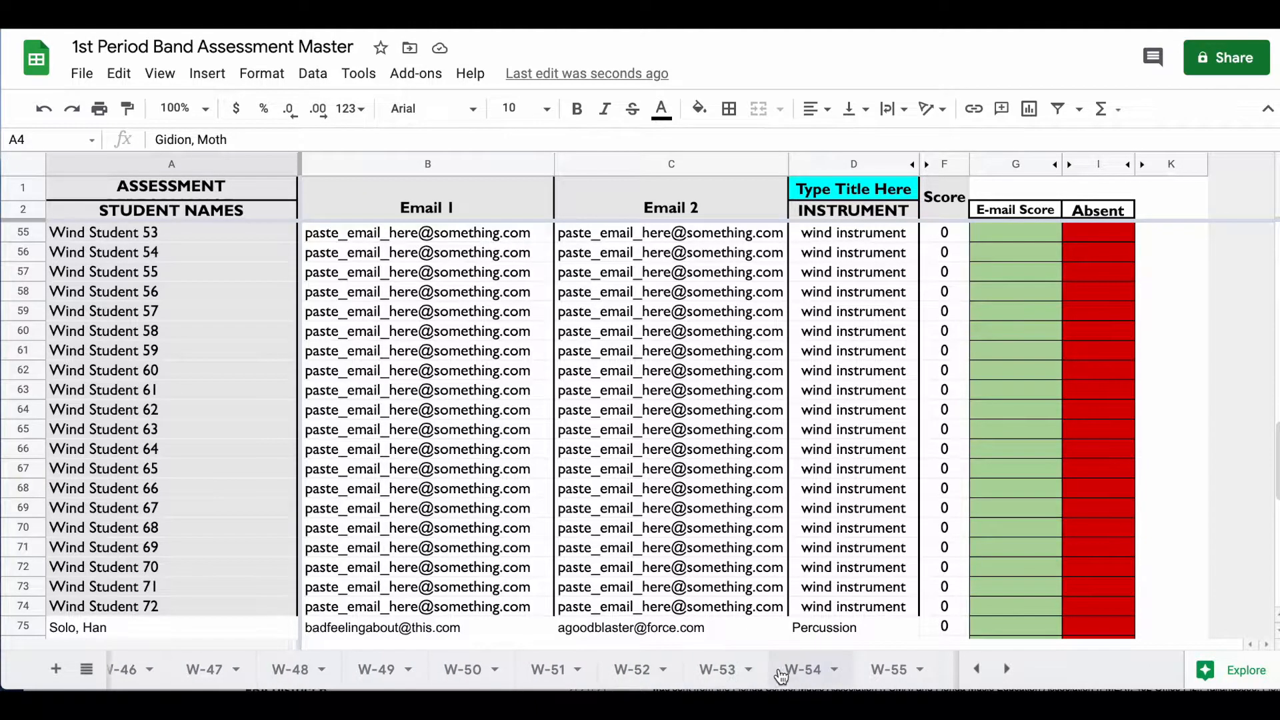
scroll(777, 676, "right", 8)
scroll(687, 673, "left", 2)
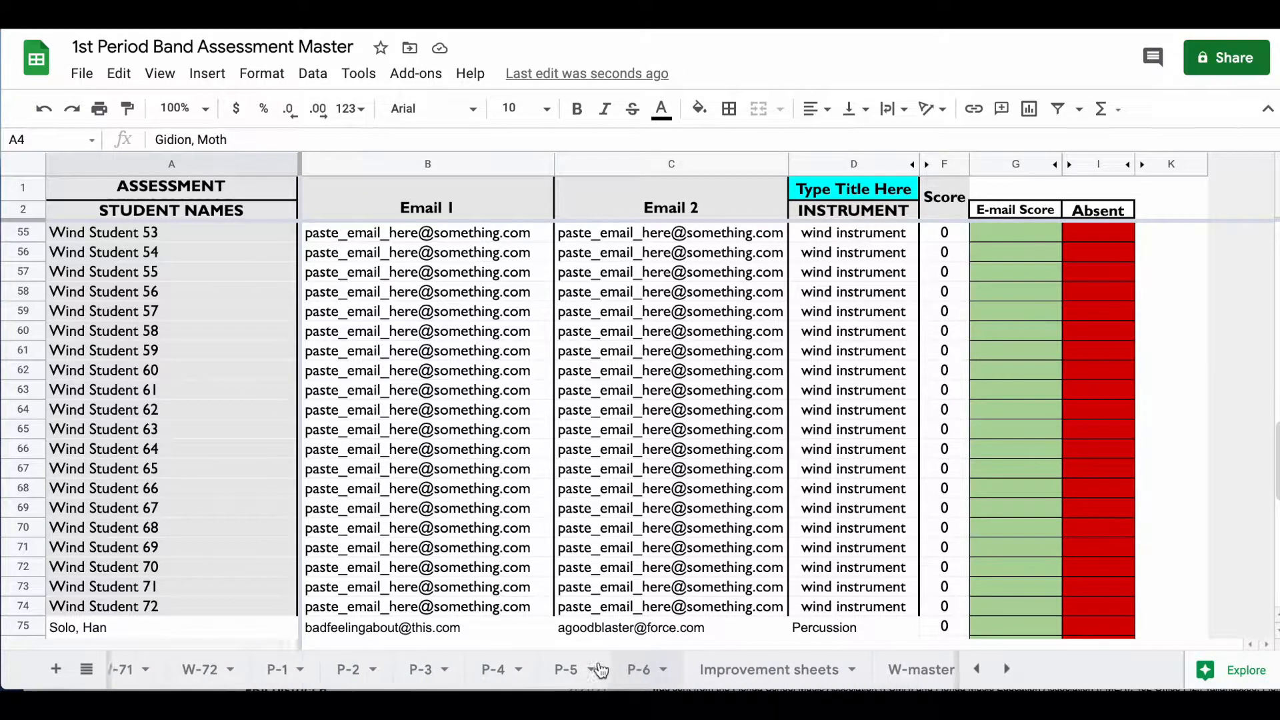
scroll(537, 677, "left", 20)
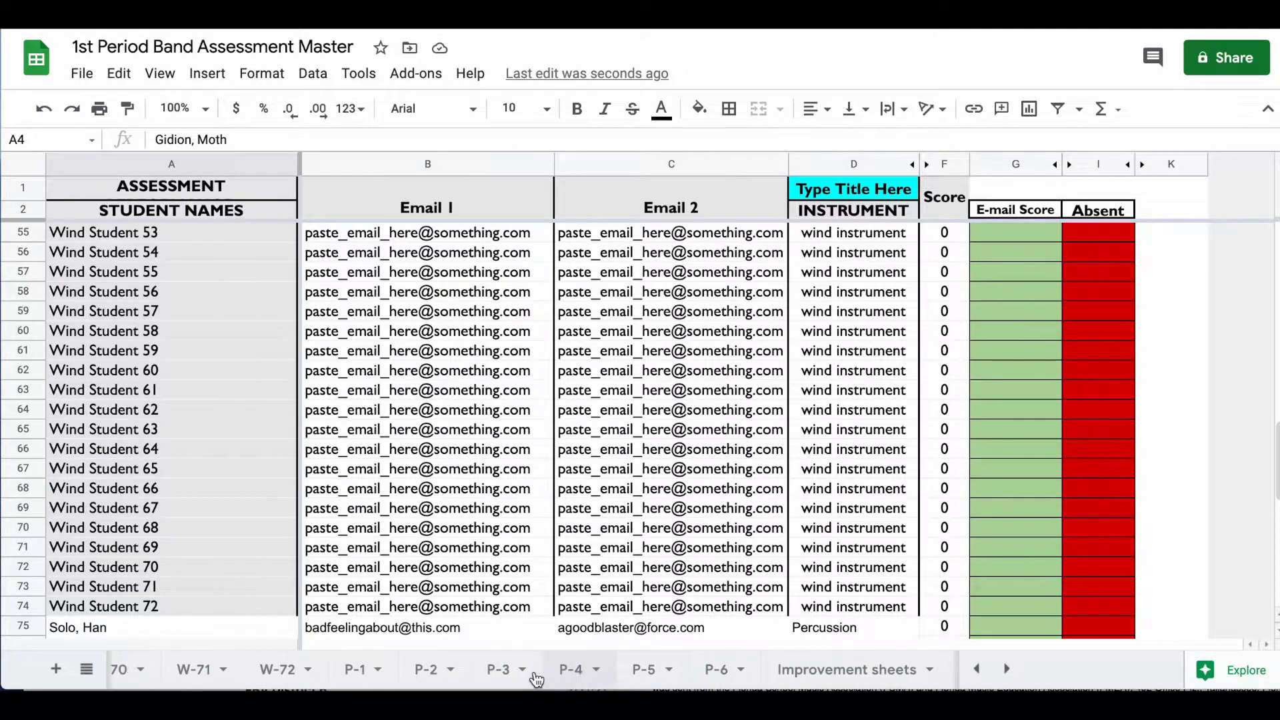
scroll(271, 416, "up", 1)
scroll(237, 430, "up", 15)
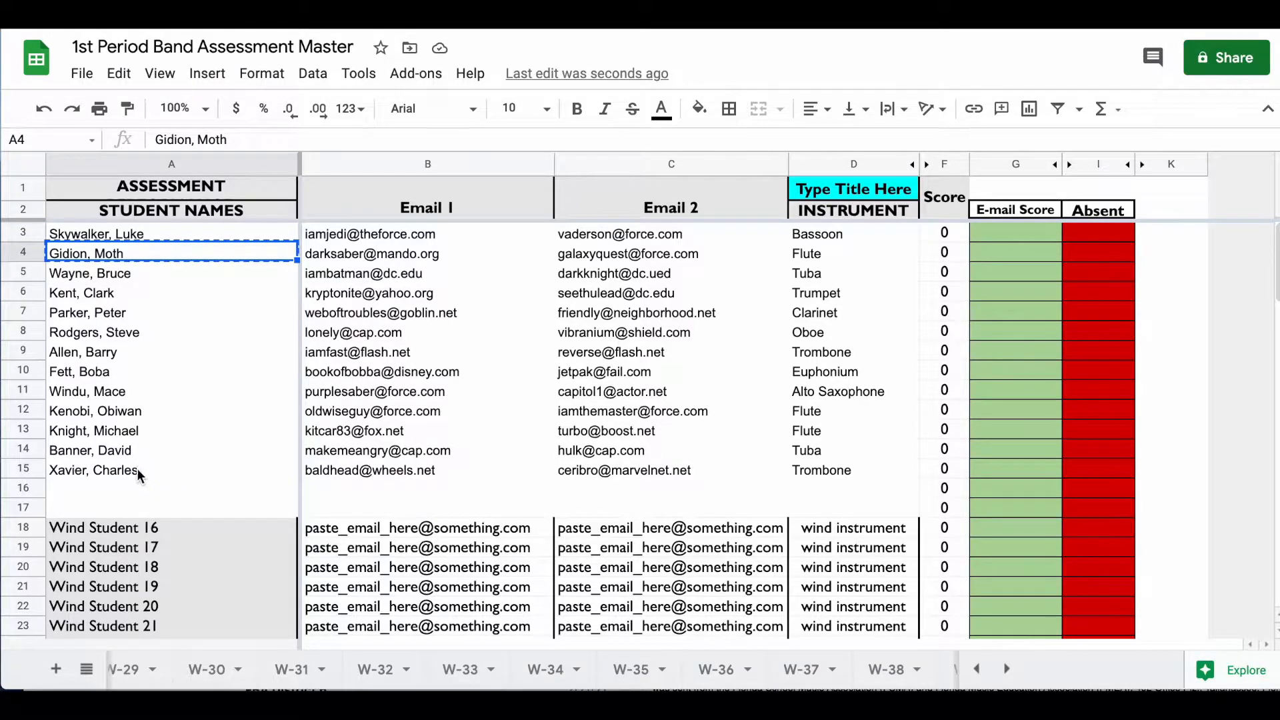
scroll(214, 471, "down", 1)
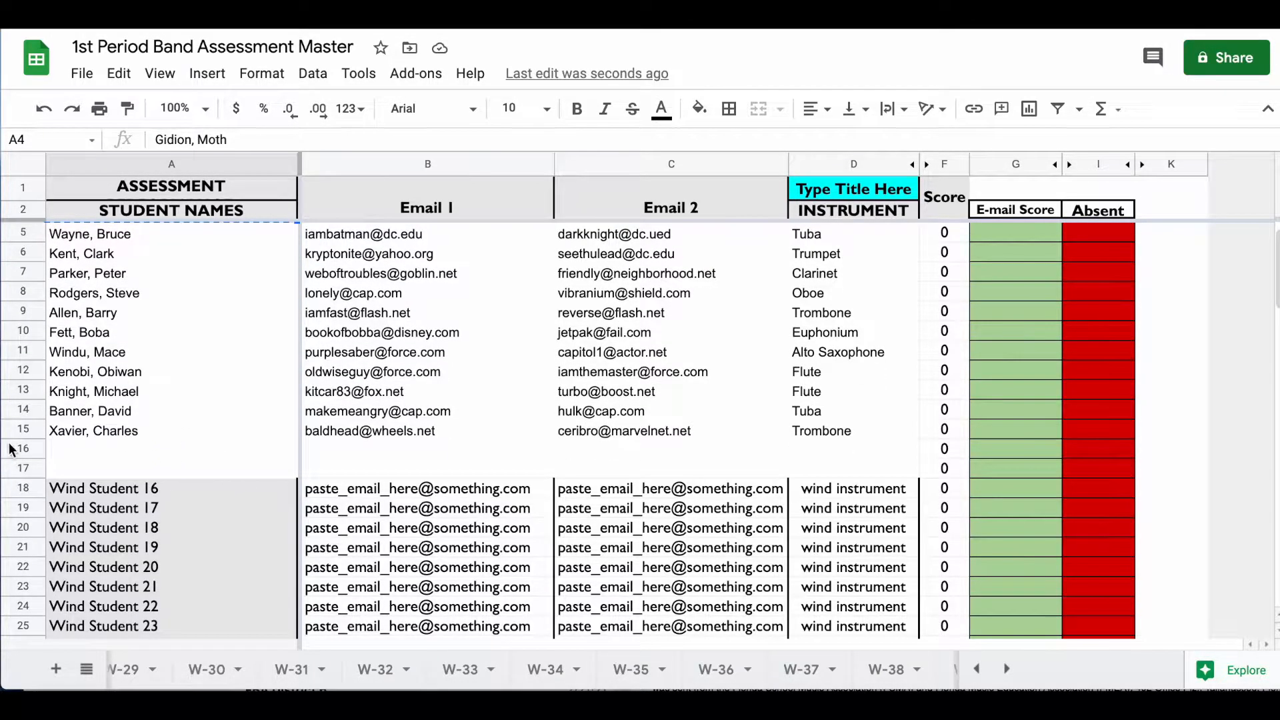
mouse_move(23, 448)
left_mouse_down()
mouse_move(31, 600)
mouse_move(28, 442)
left_mouse_up()
scroll(22, 529, "down", 1)
scroll(26, 527, "down", 13)
scroll(31, 567, "down", 5)
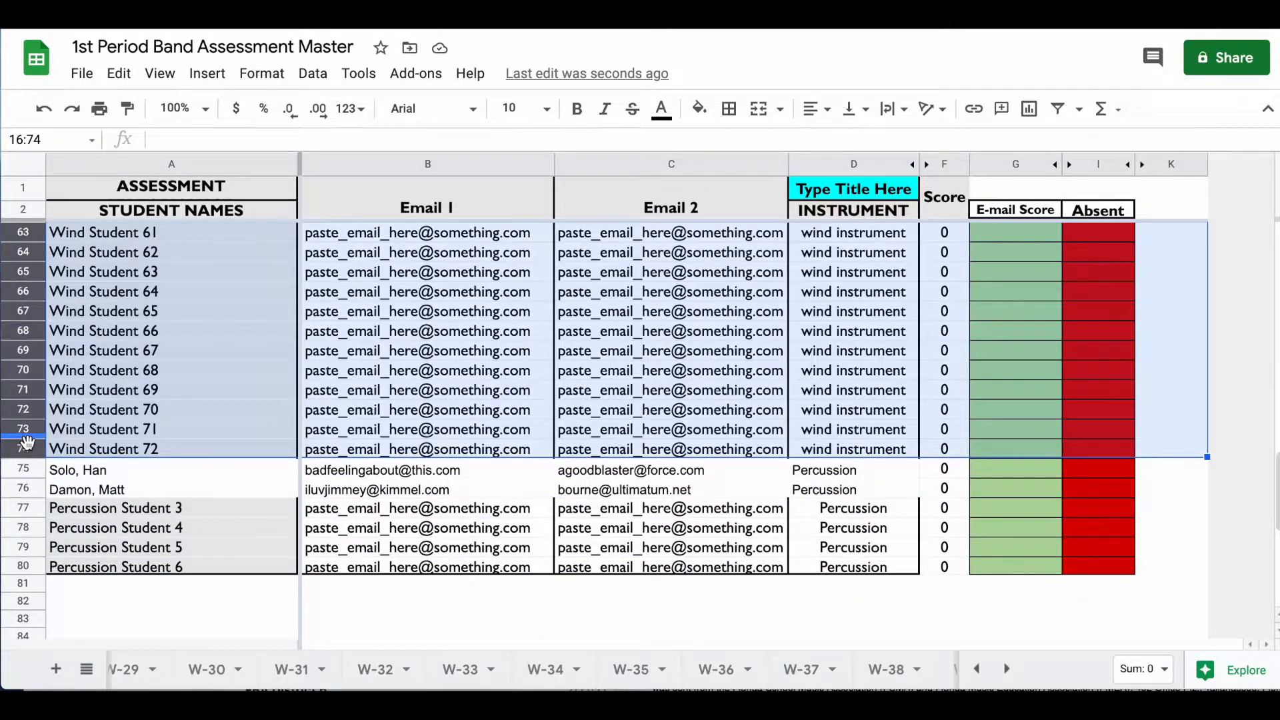
right_click(27, 443)
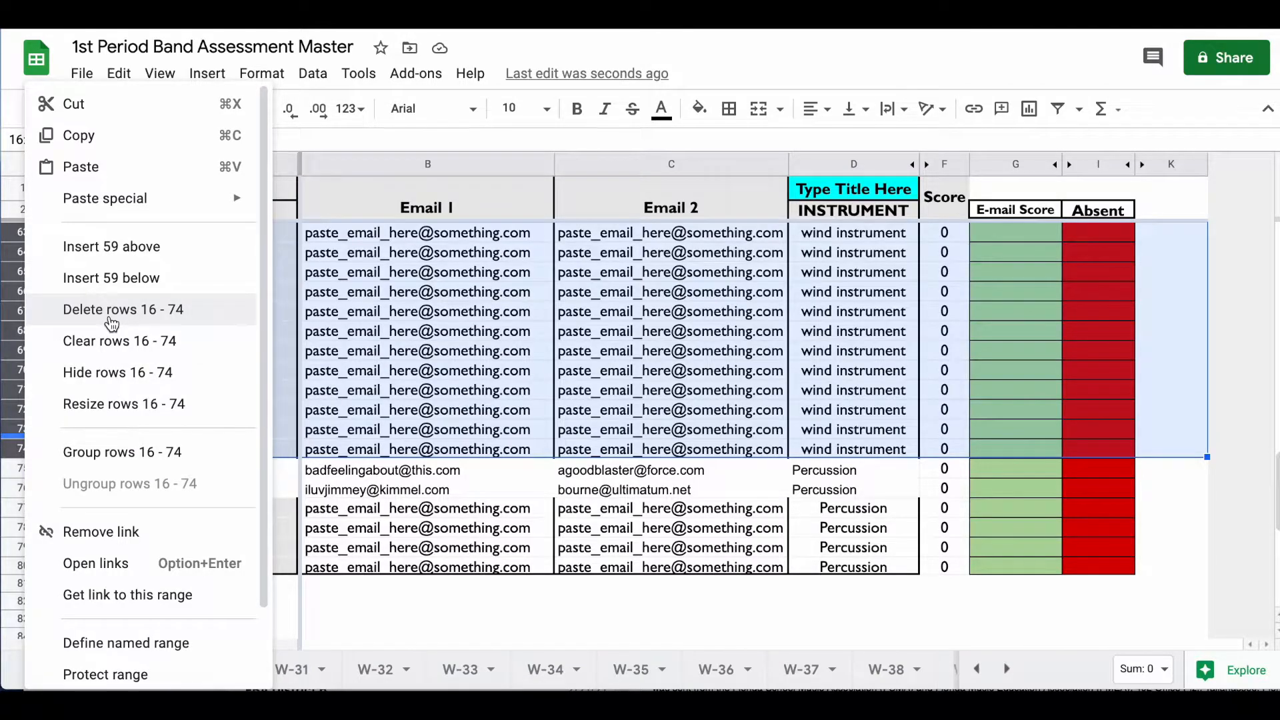
left_click(510, 602)
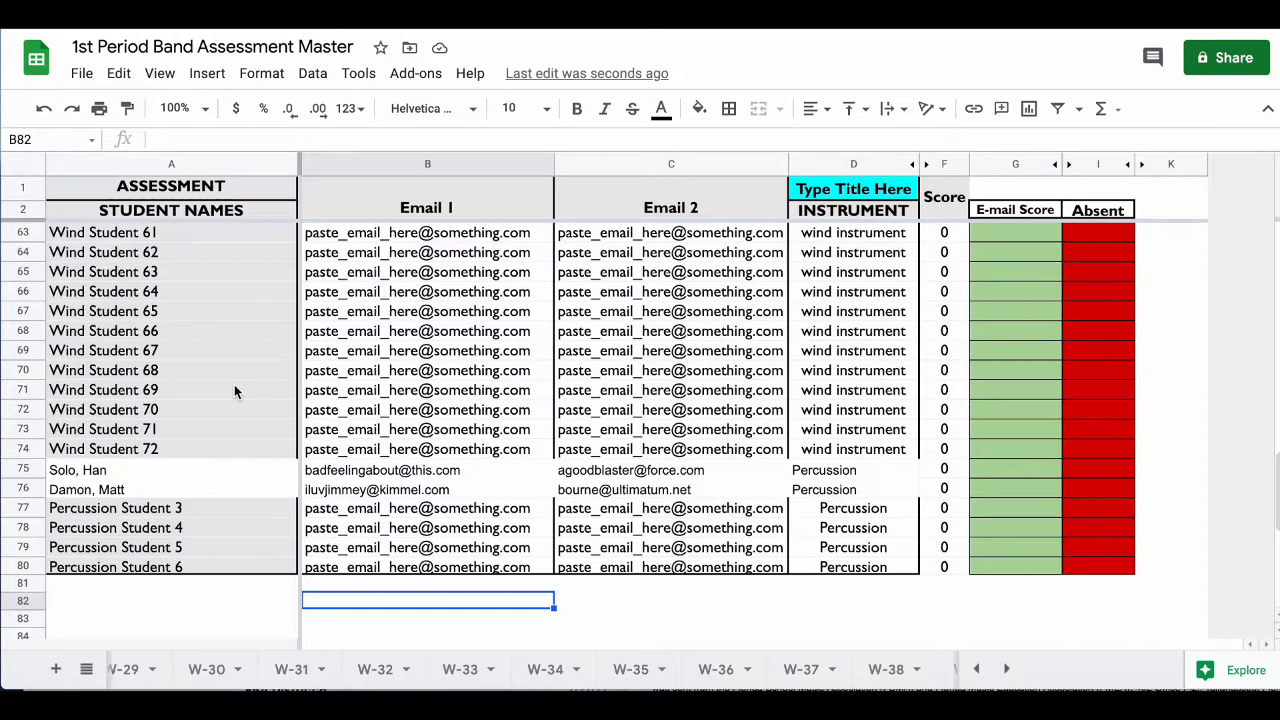
- Review the unused wind and percussion placeholder rows between row 16 and row 80 of Class Master
scroll(234, 384, "up", 9)
scroll(208, 294, "up", 7)
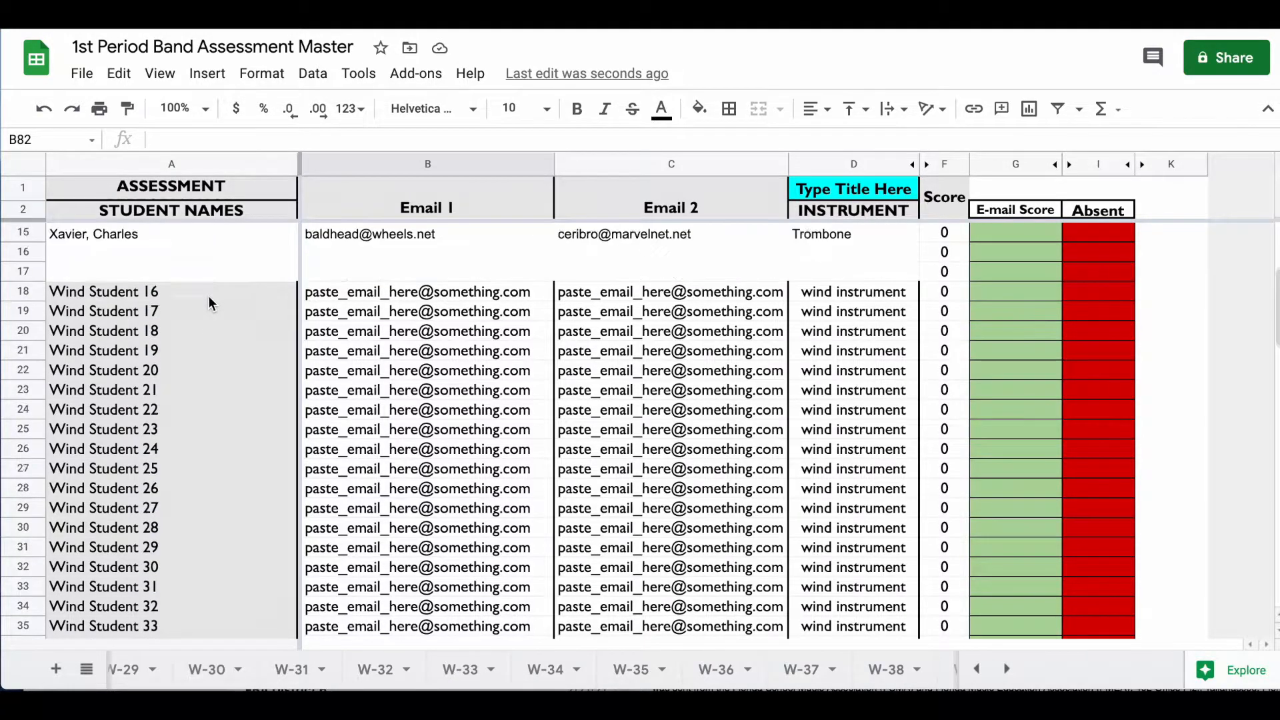
scroll(208, 303, "up", 1)
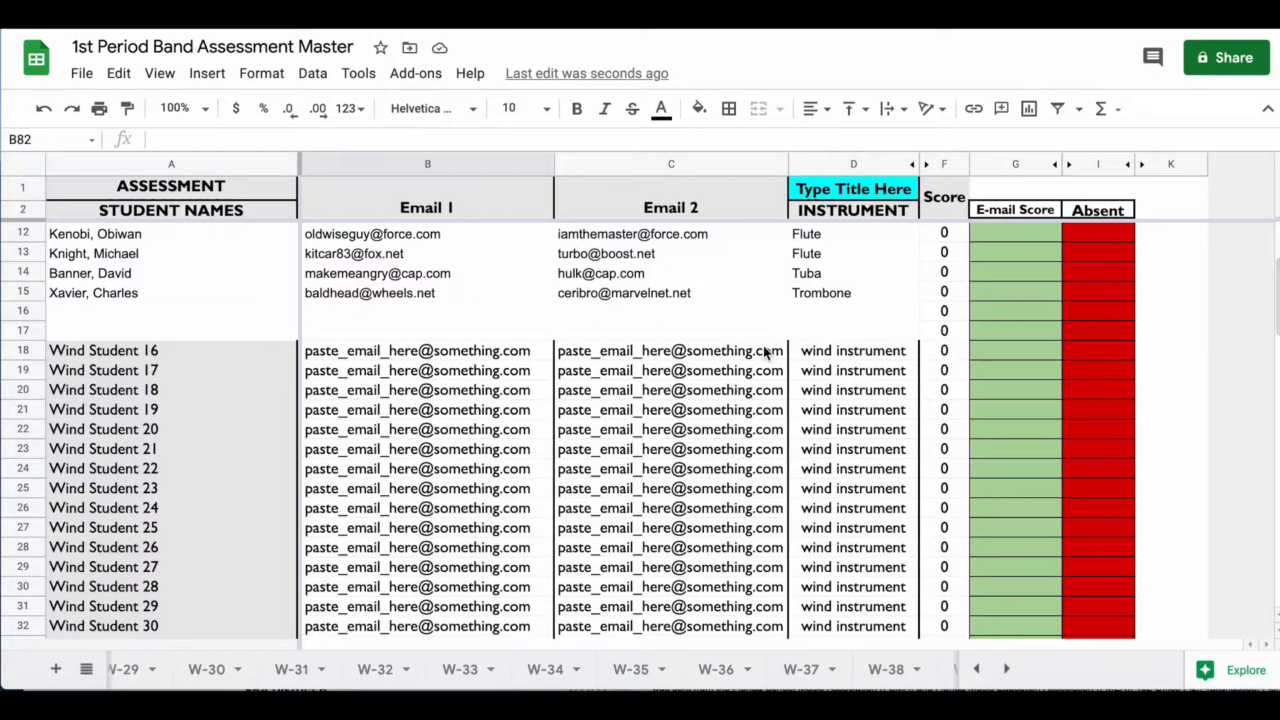
scroll(760, 414, "down", 12)
scroll(767, 474, "down", 6)
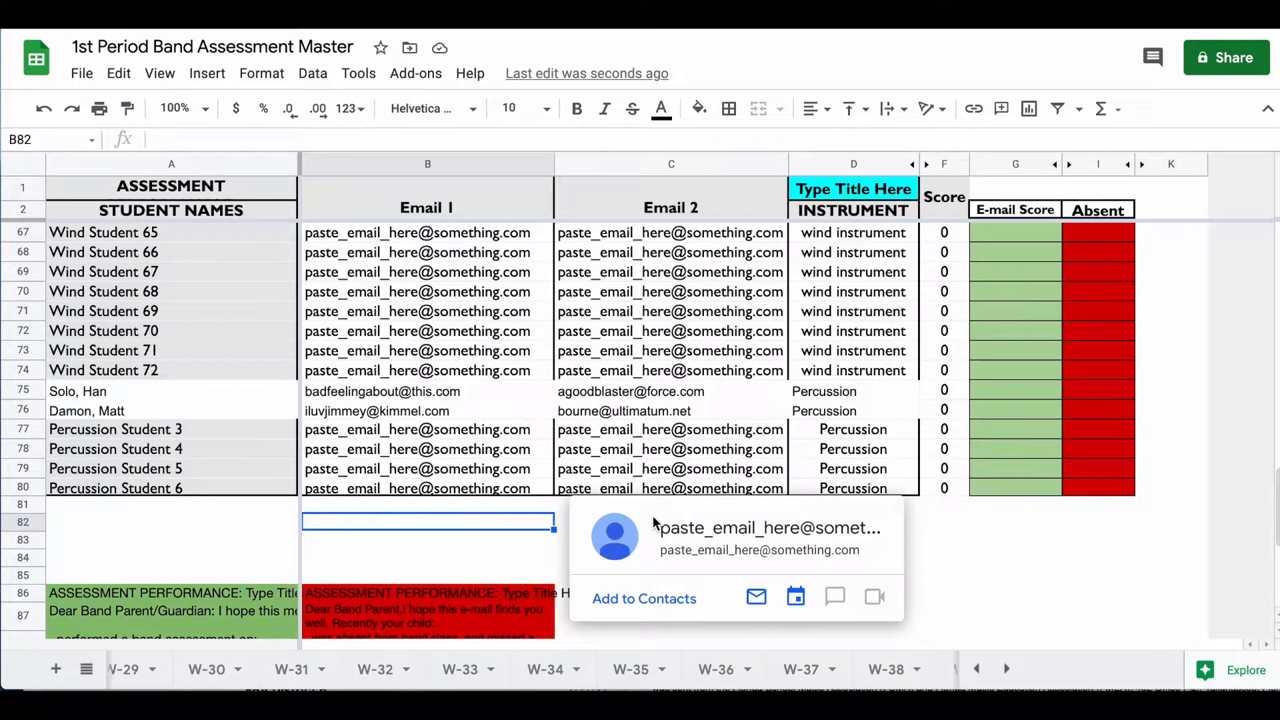
scroll(631, 374, "up", 20)
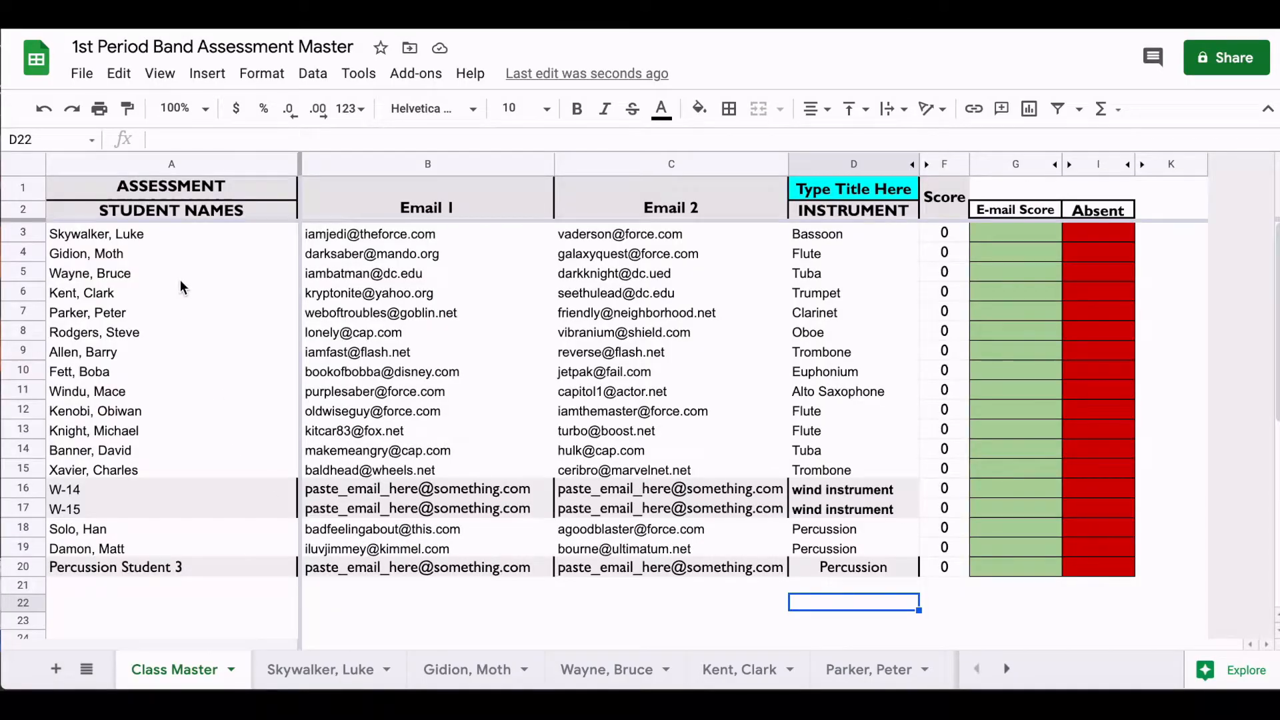
- Compare the shortened Class Master roster with the student sheet names, including spare sheets W-14, W-15 and P-3
scroll(161, 439, "down", 1)
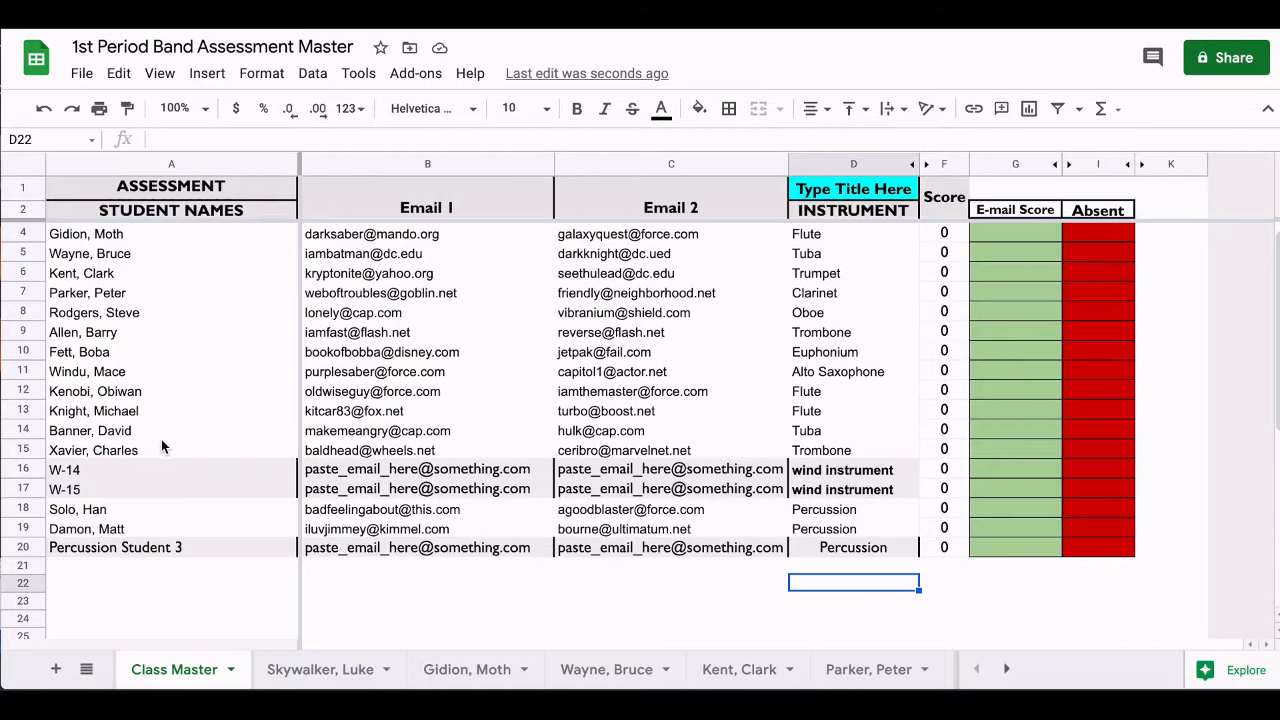
scroll(166, 414, "up", 1)
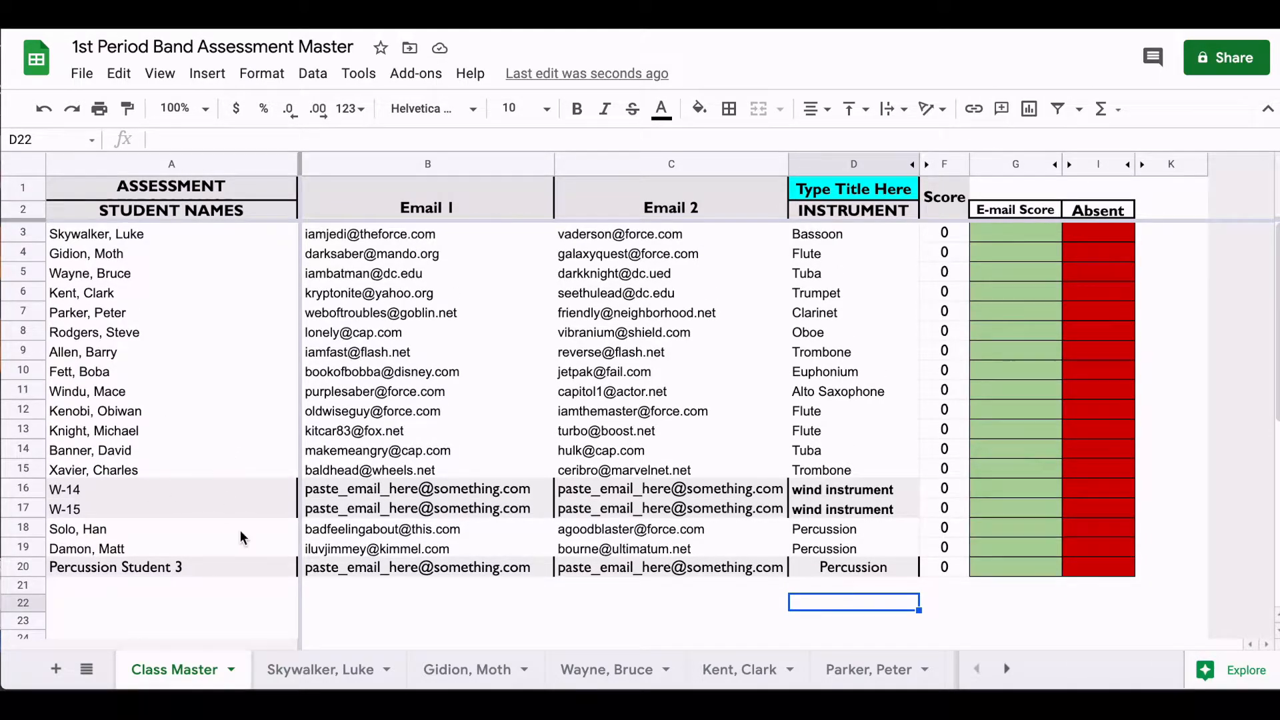
scroll(668, 671, "right", 3)
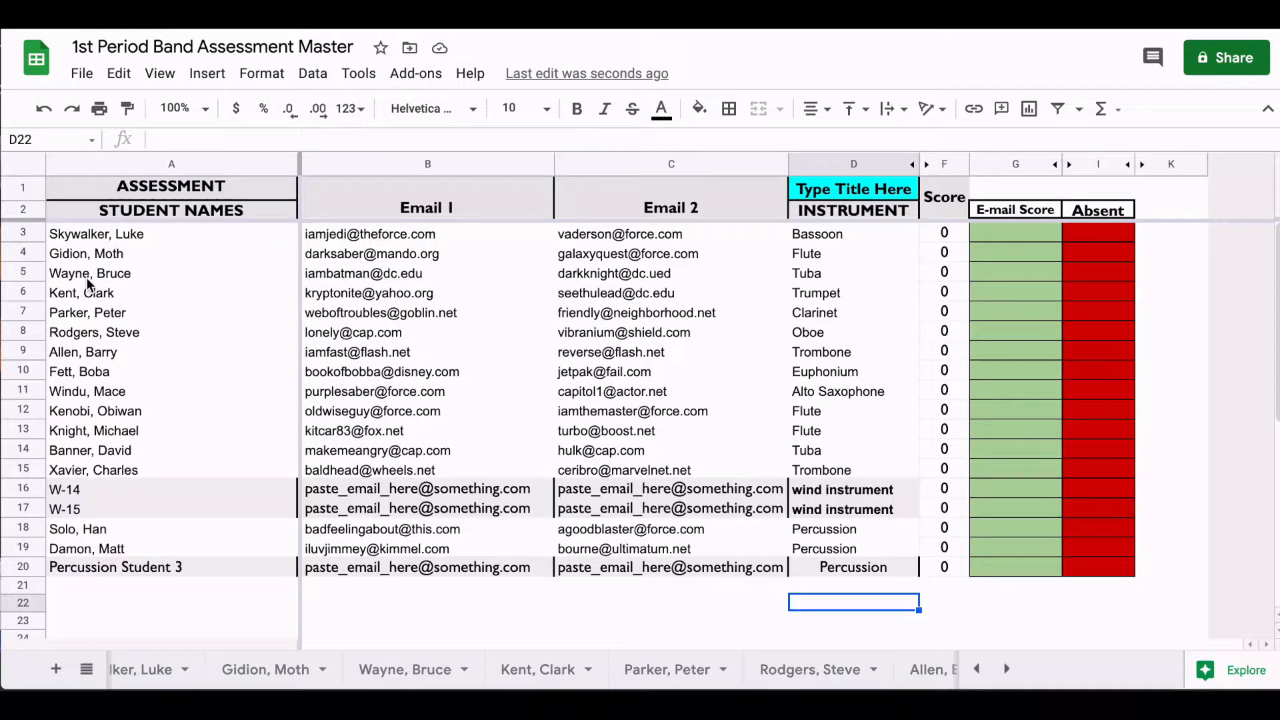
scroll(660, 671, "right", 3)
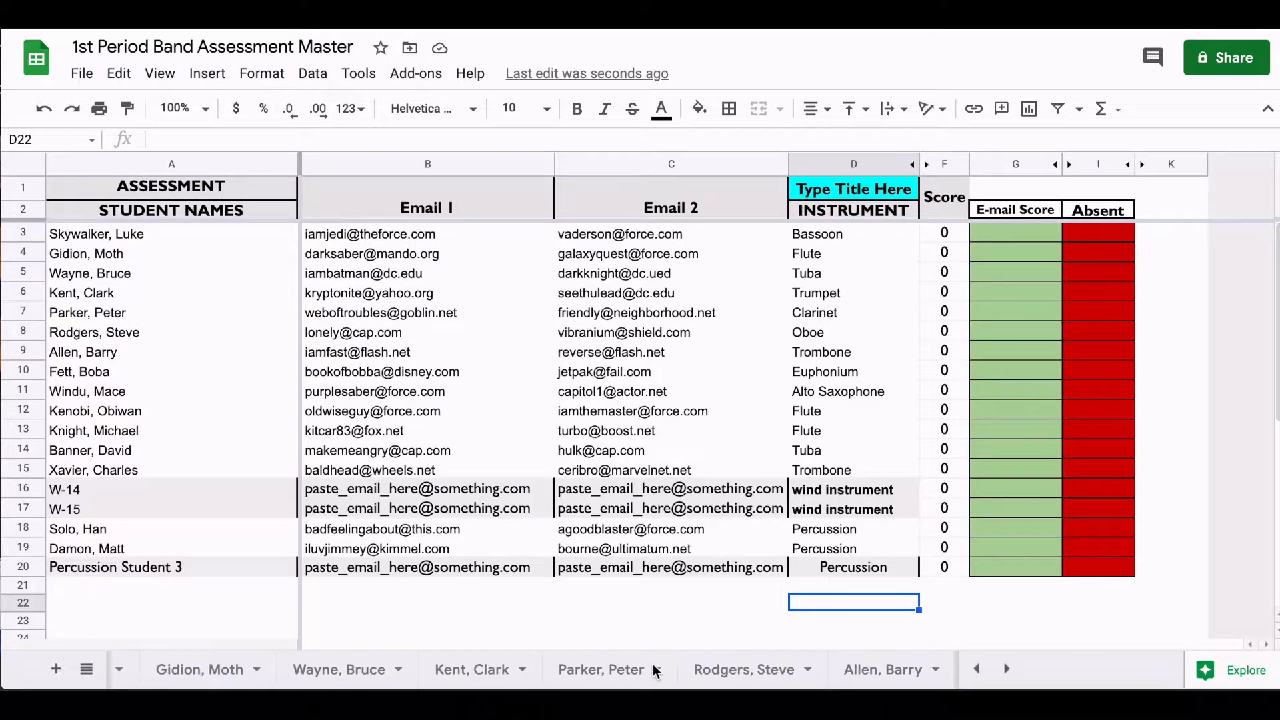
scroll(657, 673, "right", 5)
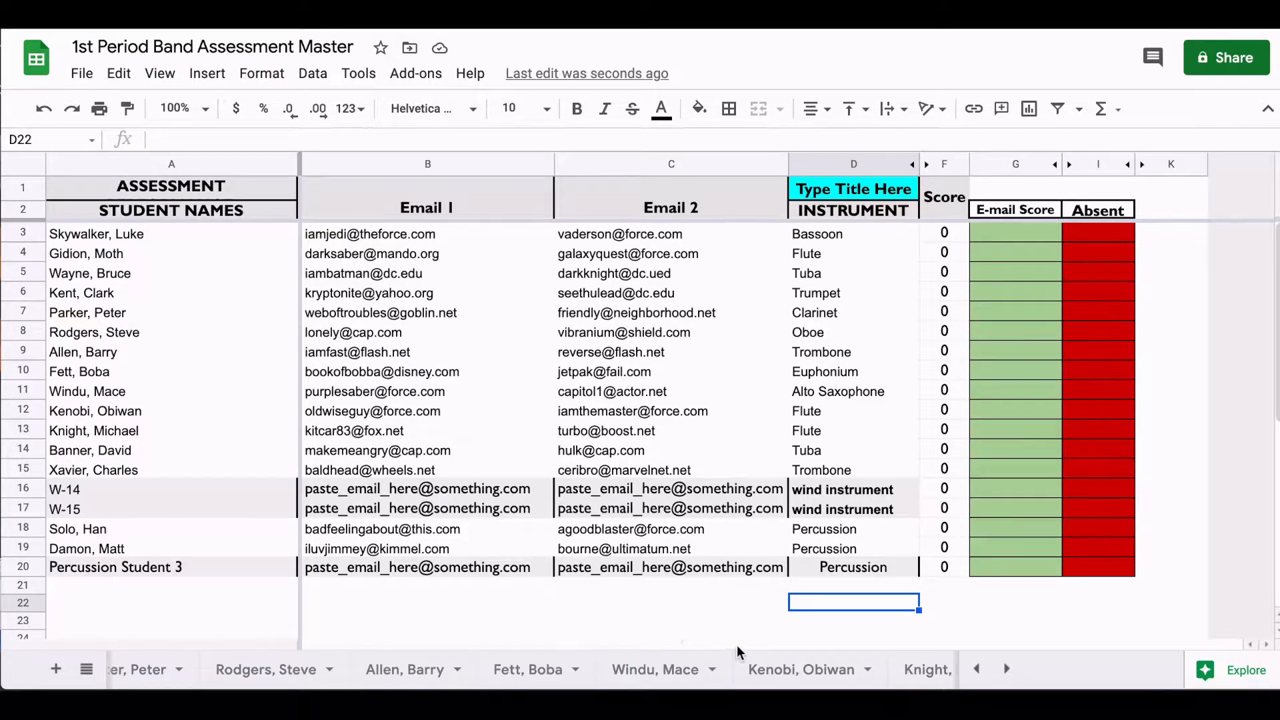
scroll(662, 664, "down", 10)
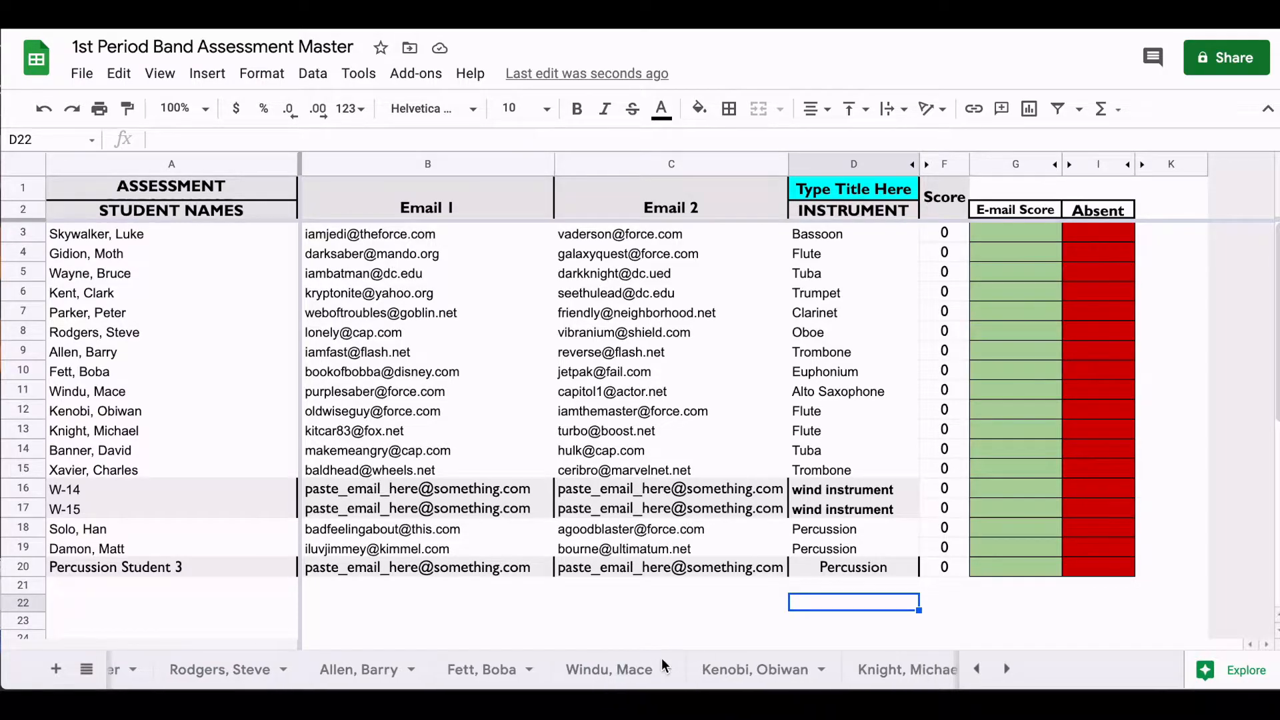
scroll(791, 655, "down", 4)
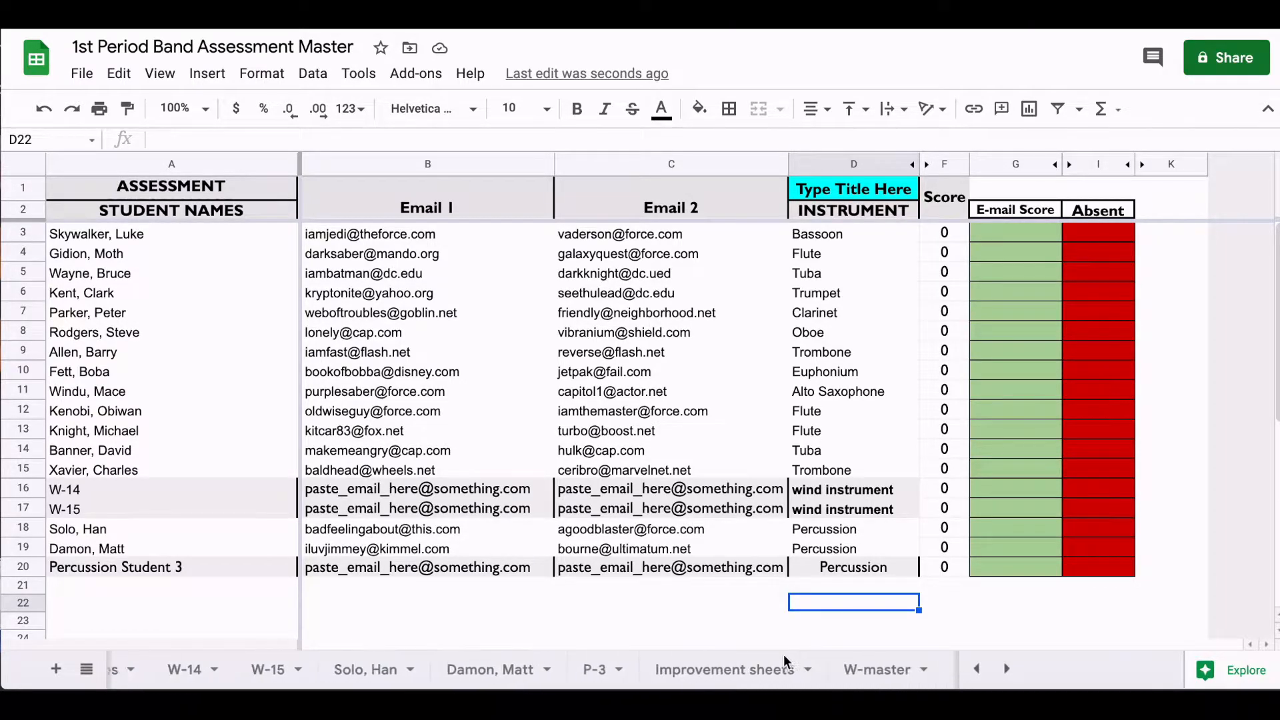
scroll(631, 665, "up", 2)
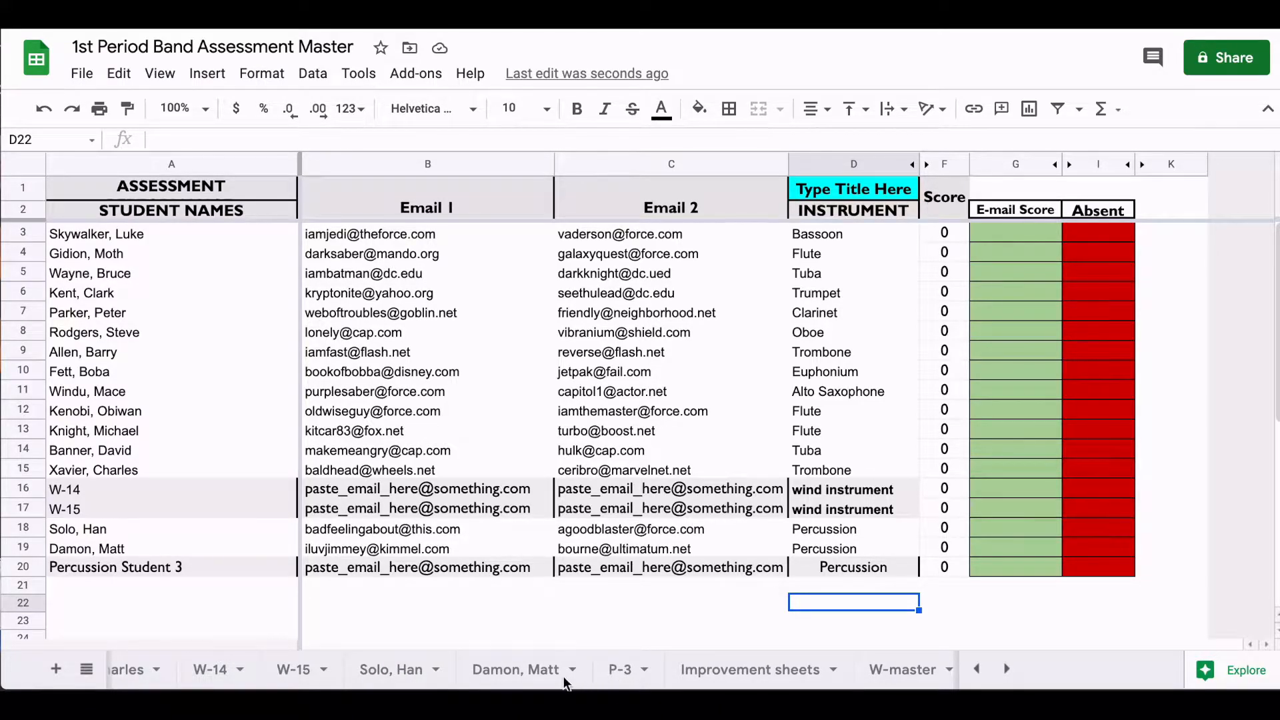
scroll(507, 677, "up", 1)
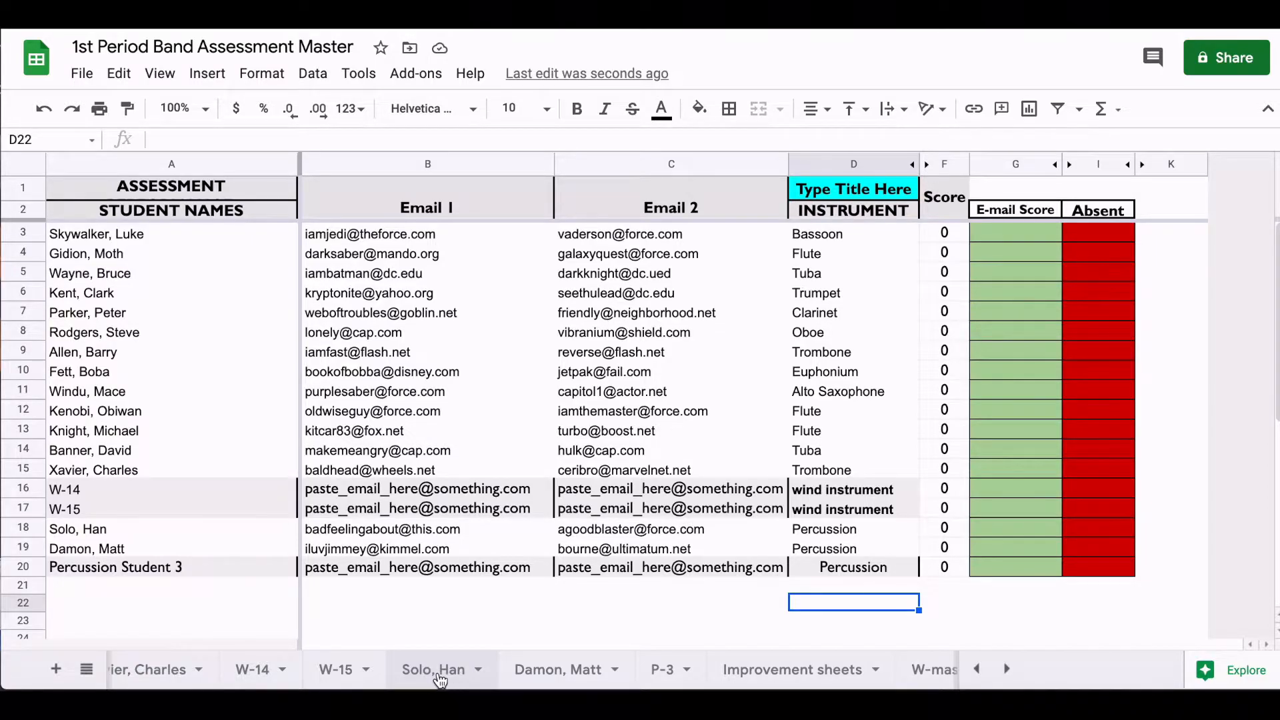
- Inspect the skill checkboxes and recommended percussion improvements on the sheets of the two named percussion students
left_click(536, 670)
left_click(415, 670)
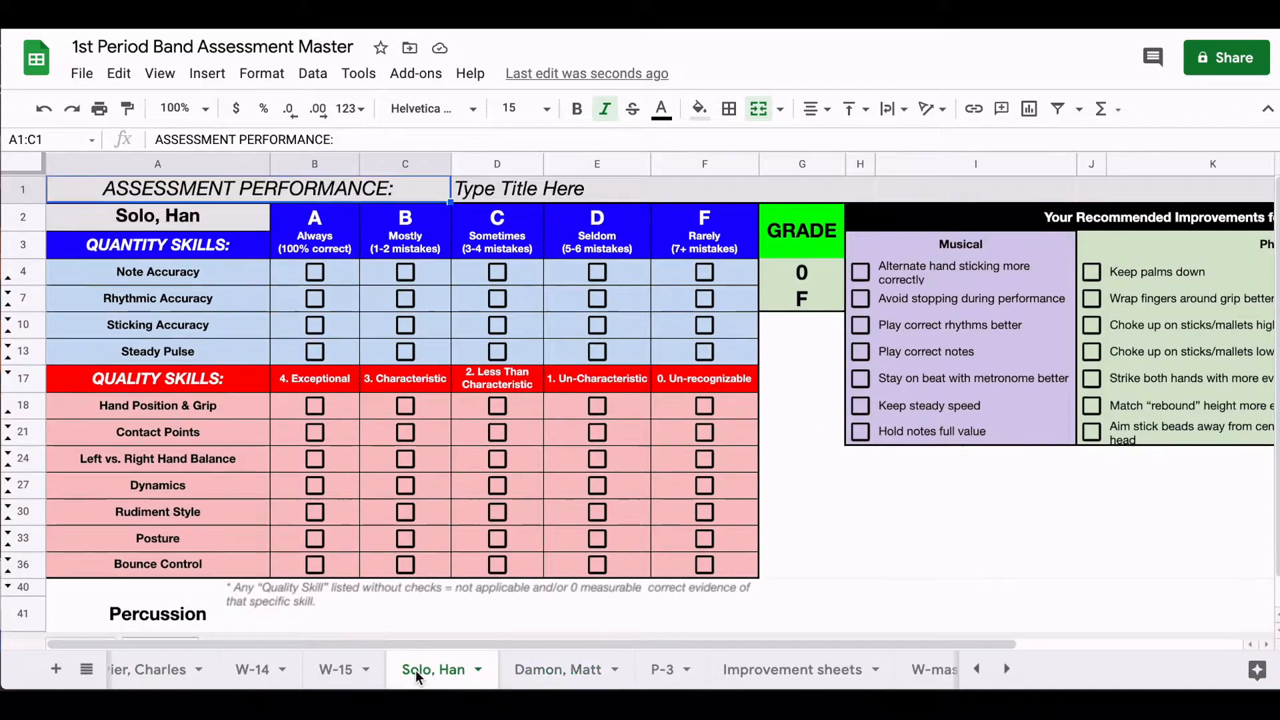
scroll(1072, 263, "right", 3)
left_click(1020, 298)
left_click(1021, 351)
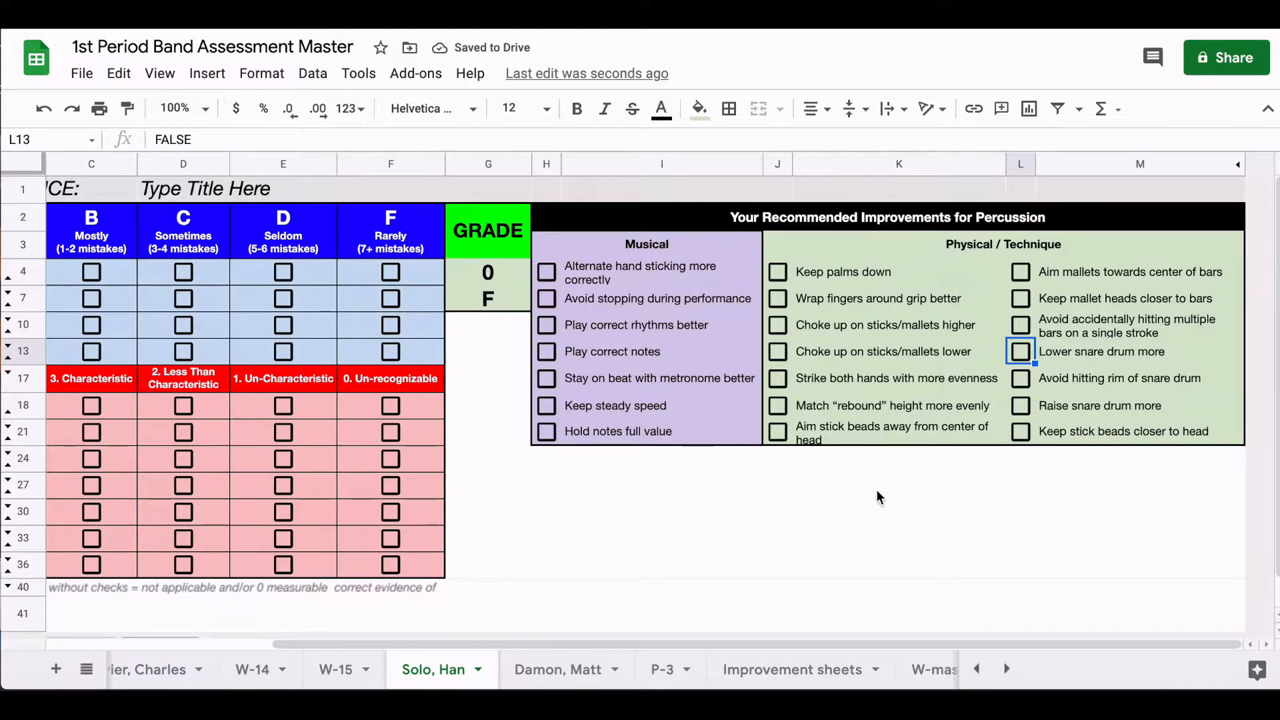
scroll(363, 359, "left", 3)
scroll(311, 273, "right", 2)
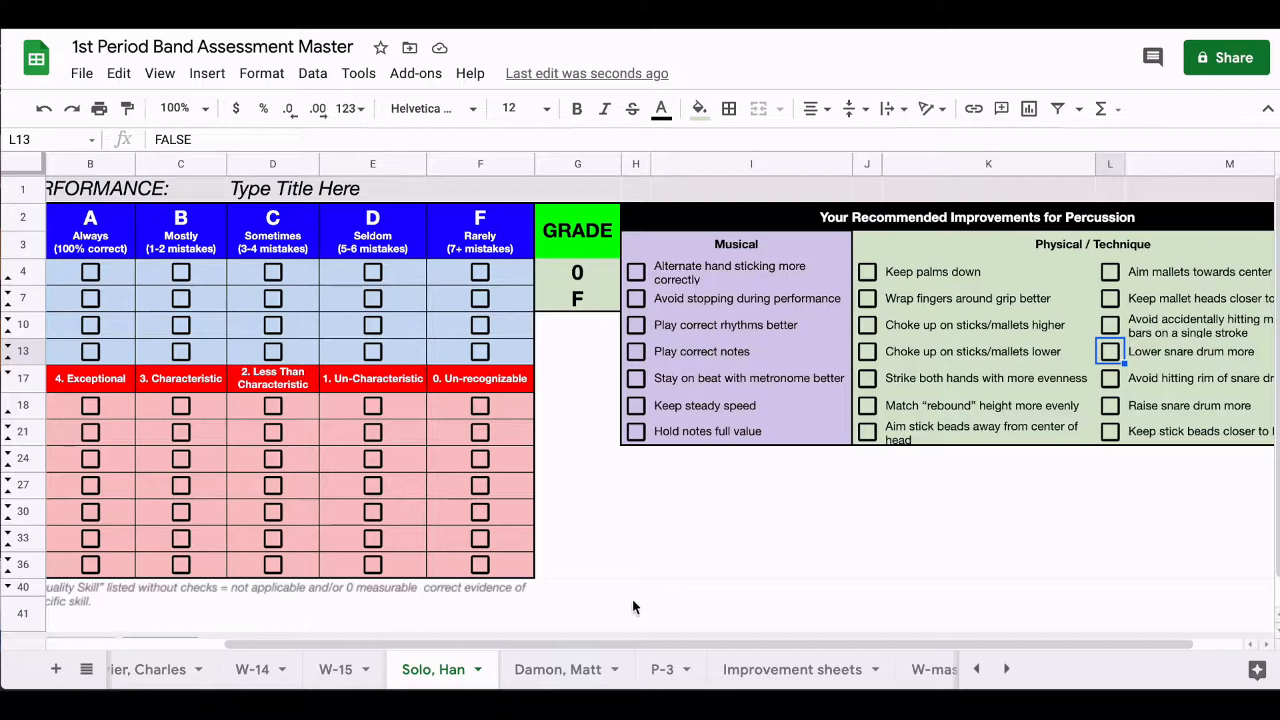
left_click(552, 680)
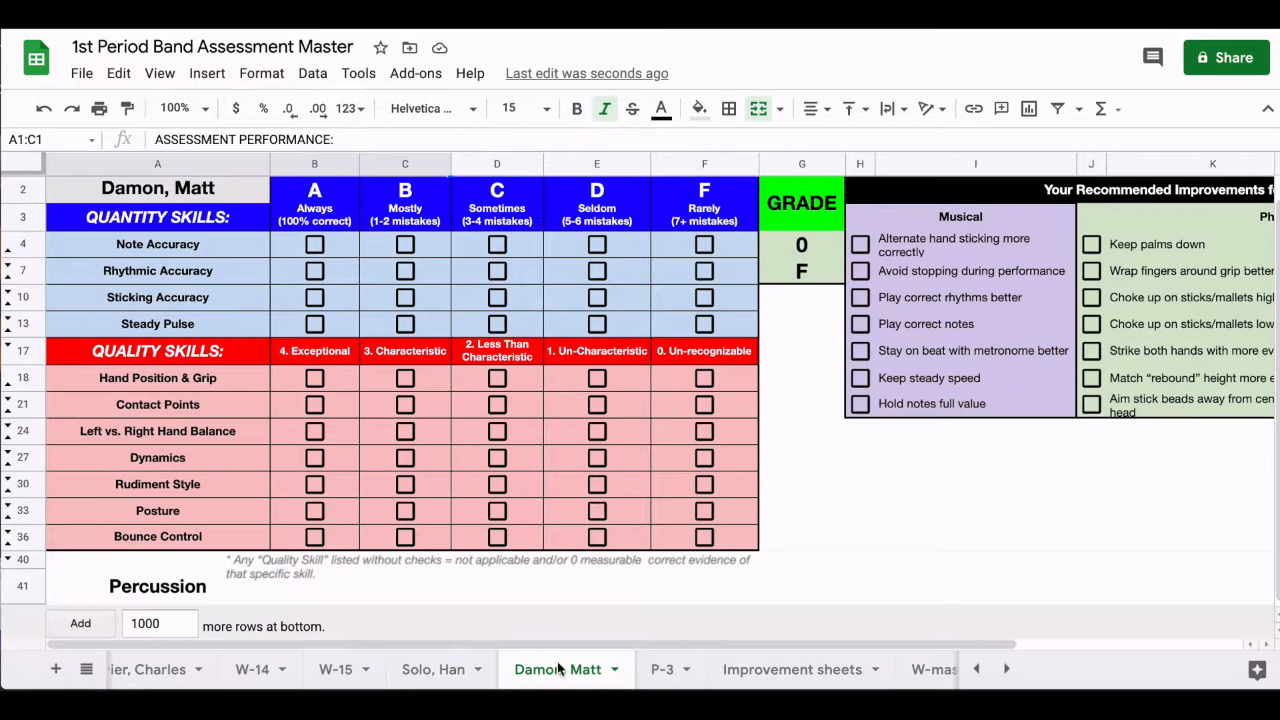
scroll(370, 672, "left", 2)
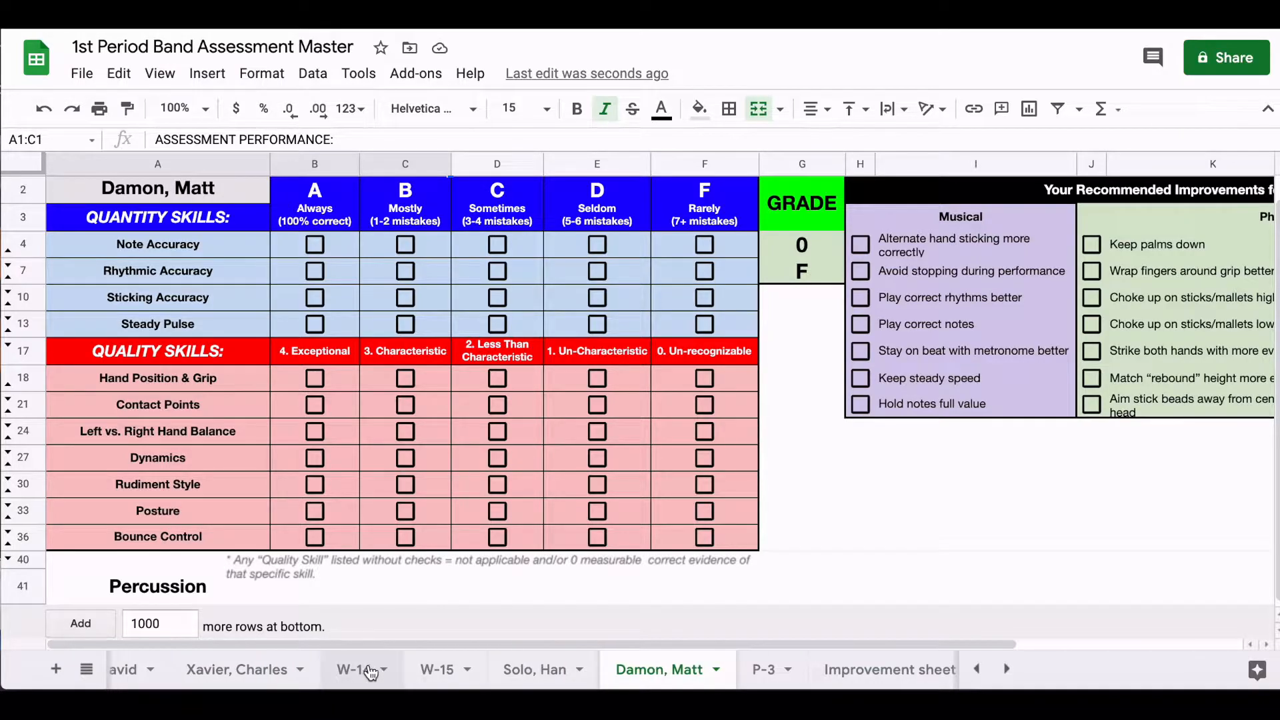
- Open Improvement sheets and examine the recommended improvement lists for the individual instruments, from Flute down to Bassoon
scroll(370, 673, "right", 4)
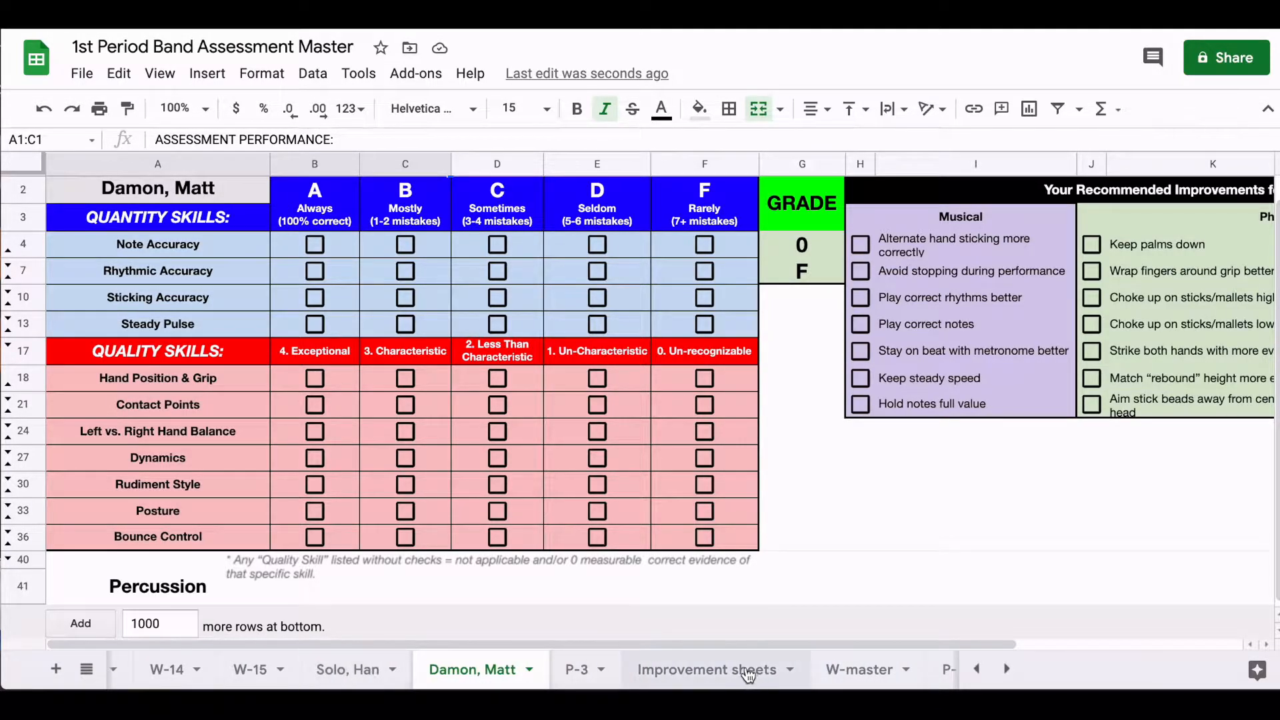
left_click(712, 672)
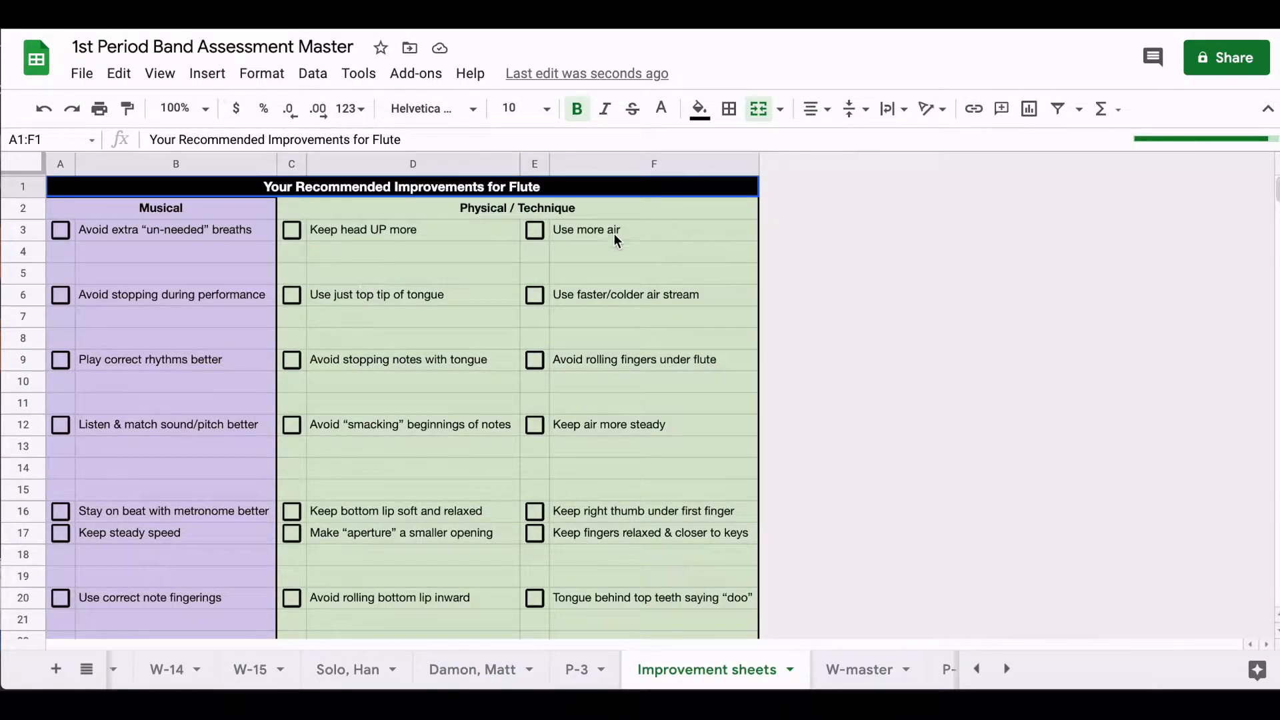
scroll(615, 231, "down", 2)
scroll(618, 223, "up", 2)
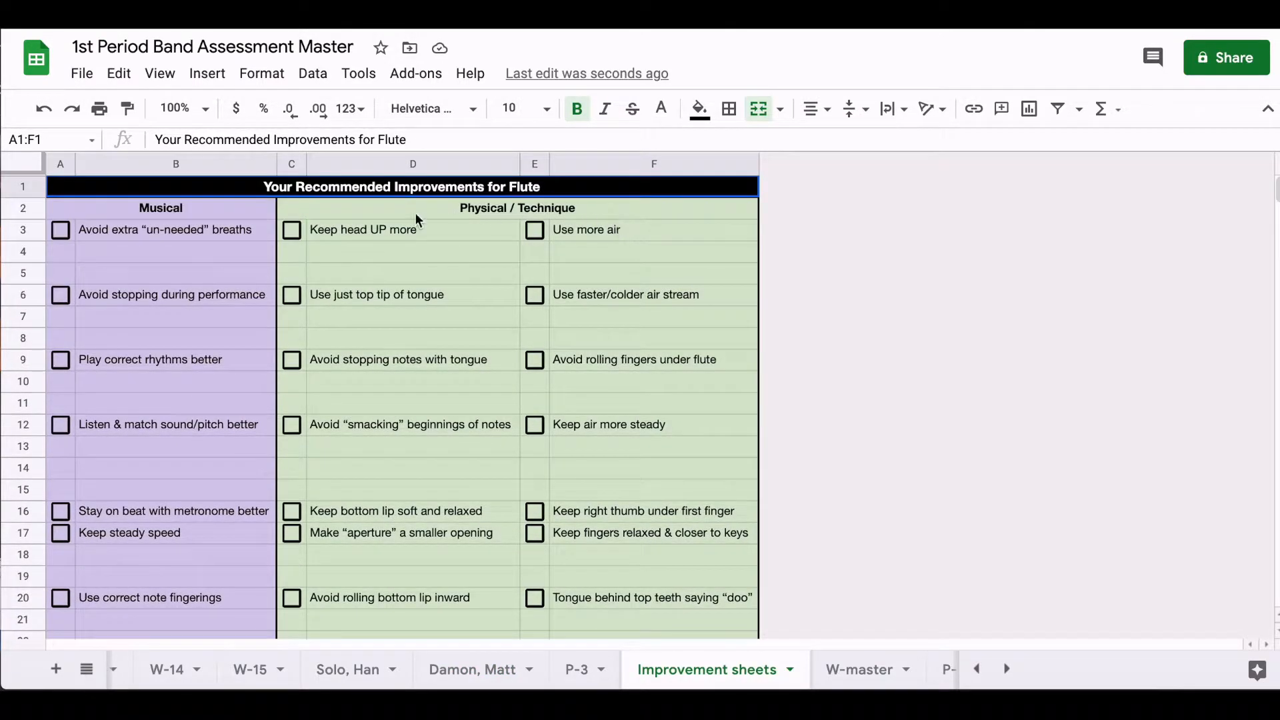
scroll(459, 223, "down", 6)
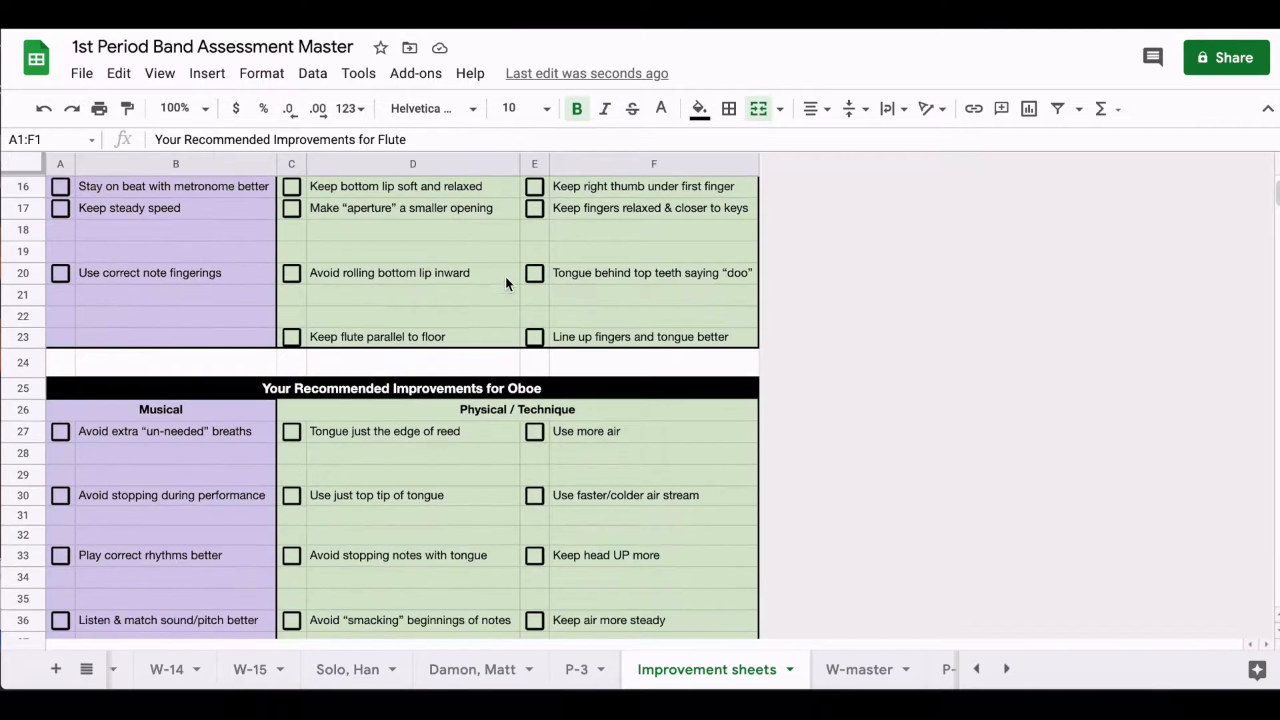
scroll(558, 345, "down", 15)
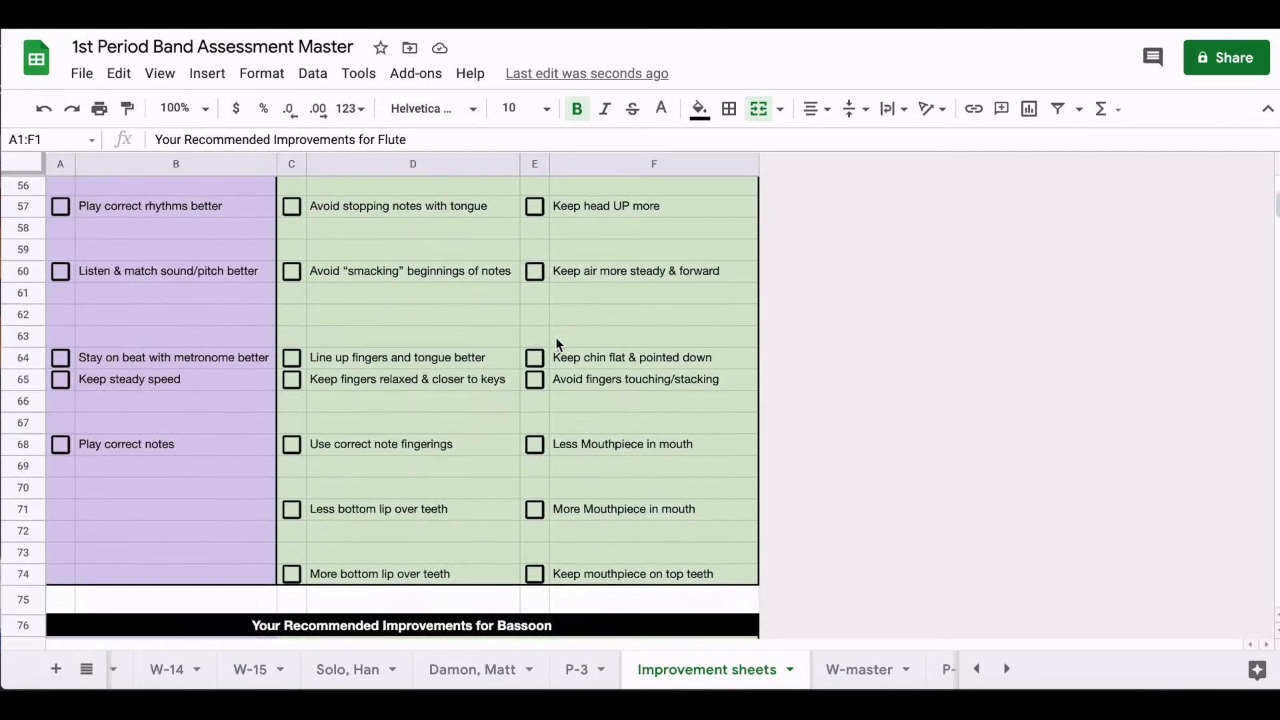
scroll(559, 344, "up", 18)
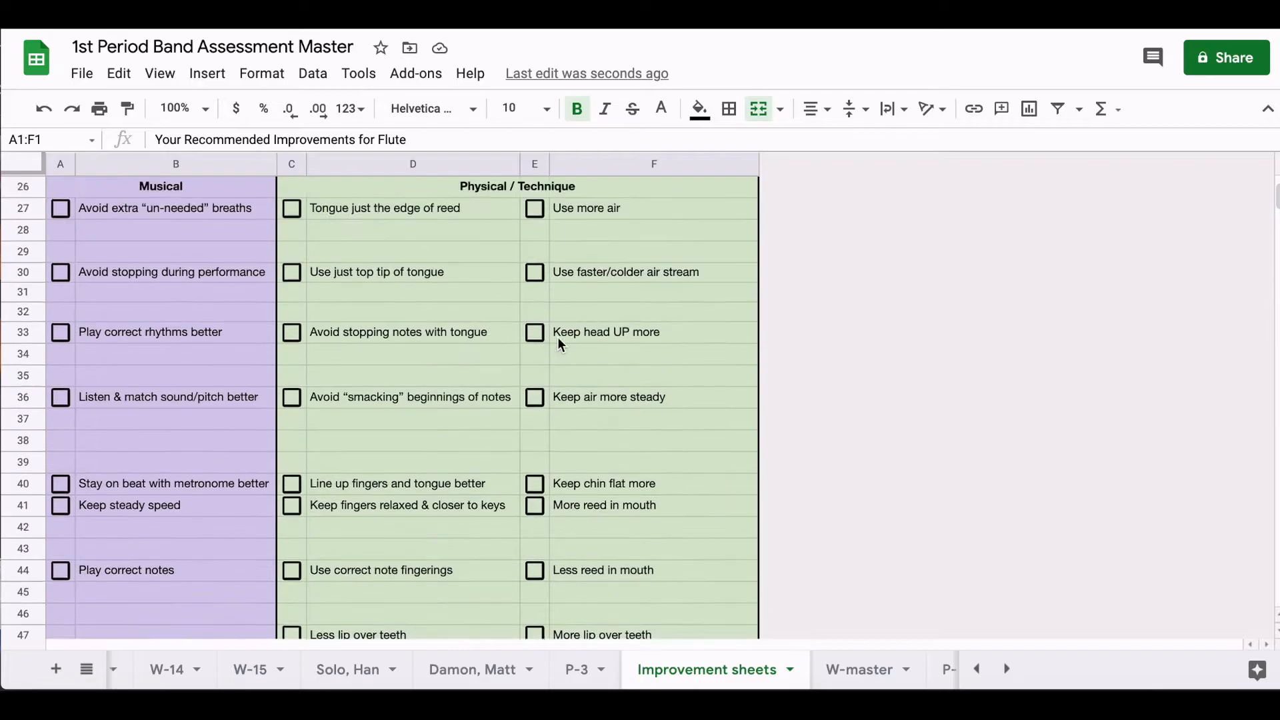
- Review the Flute and Oboe recommended improvement lists, comparing their Musical and Physical / Technique items
scroll(561, 344, "up", 3)
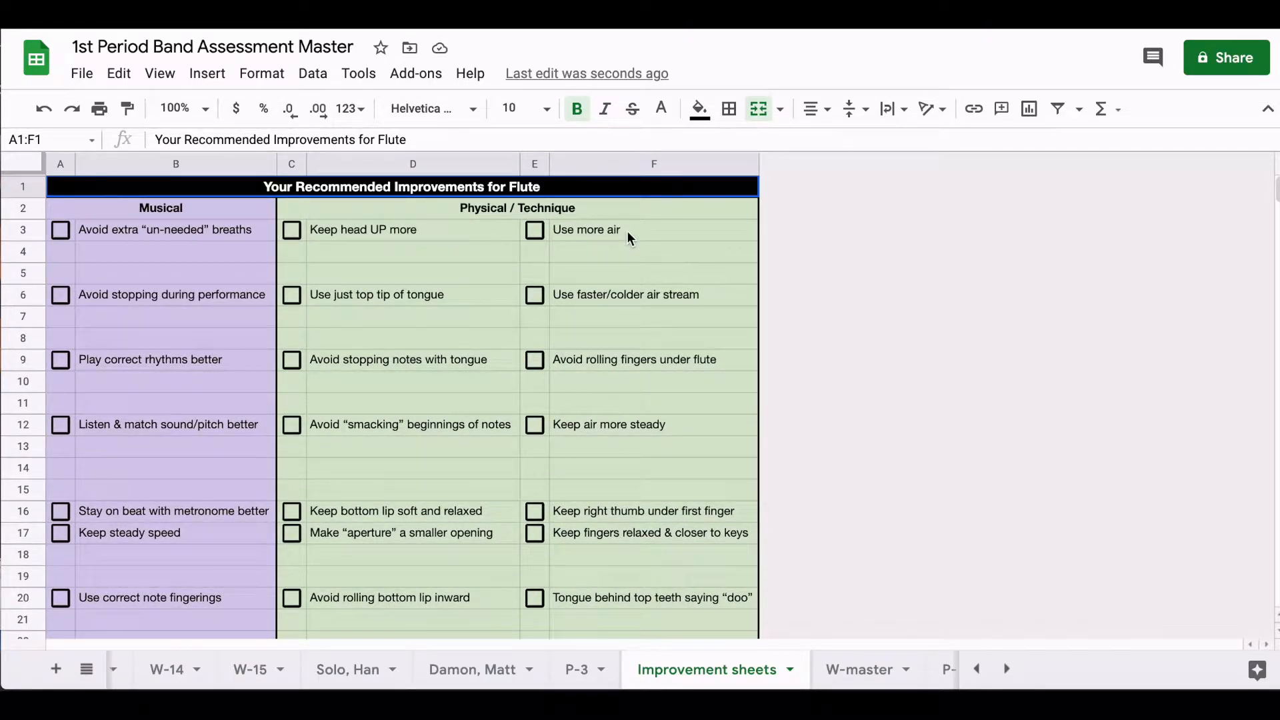
scroll(627, 230, "down", 2)
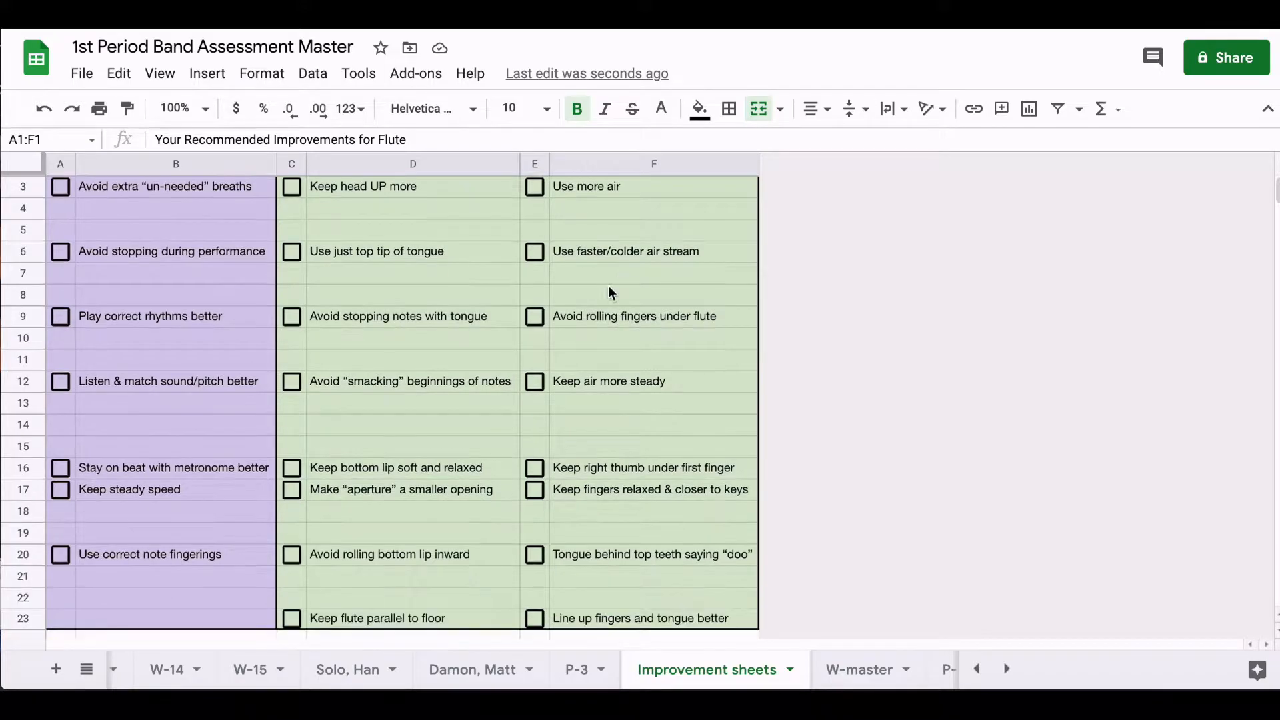
scroll(402, 300, "down", 2)
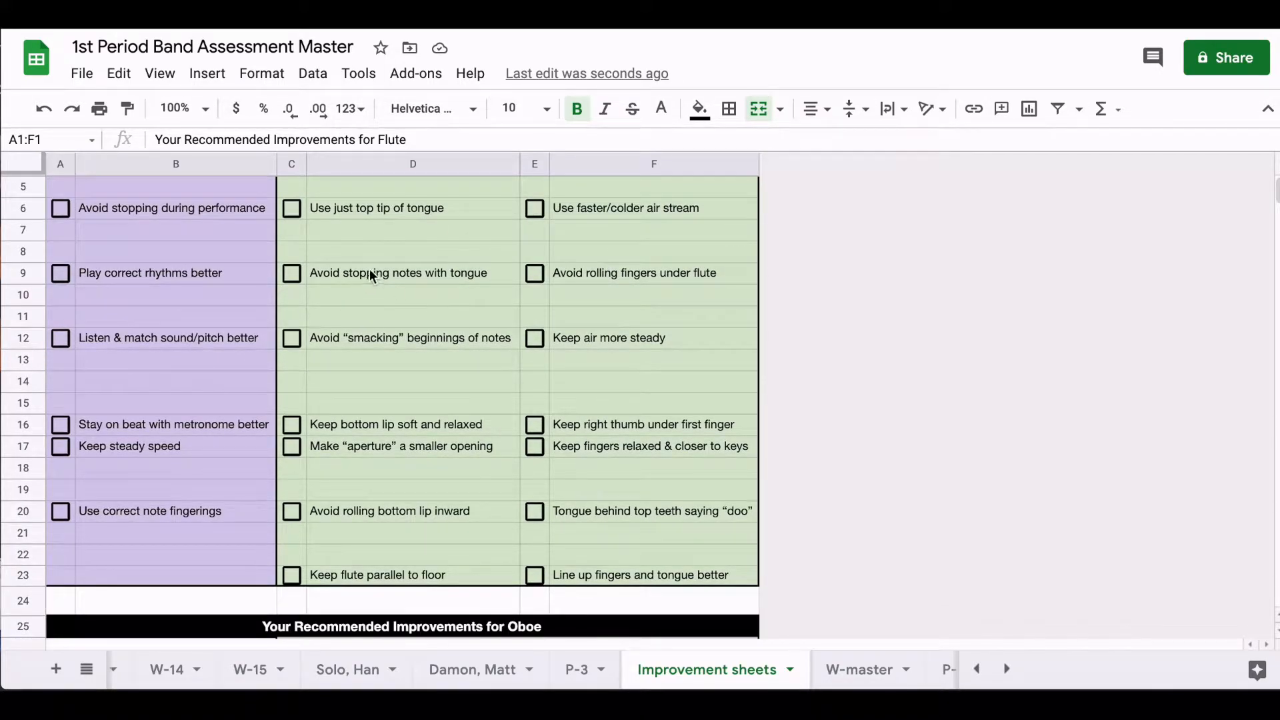
scroll(606, 281, "up", 3)
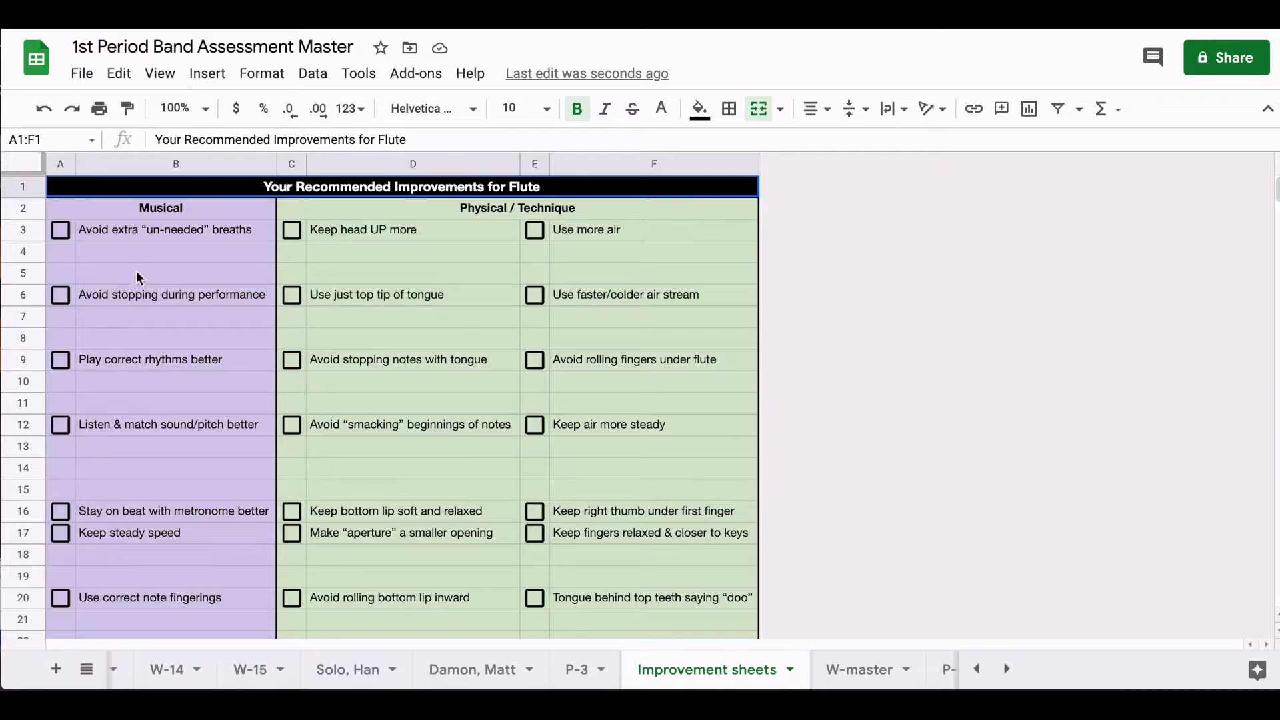
scroll(534, 340, "down", 1)
scroll(567, 367, "down", 1)
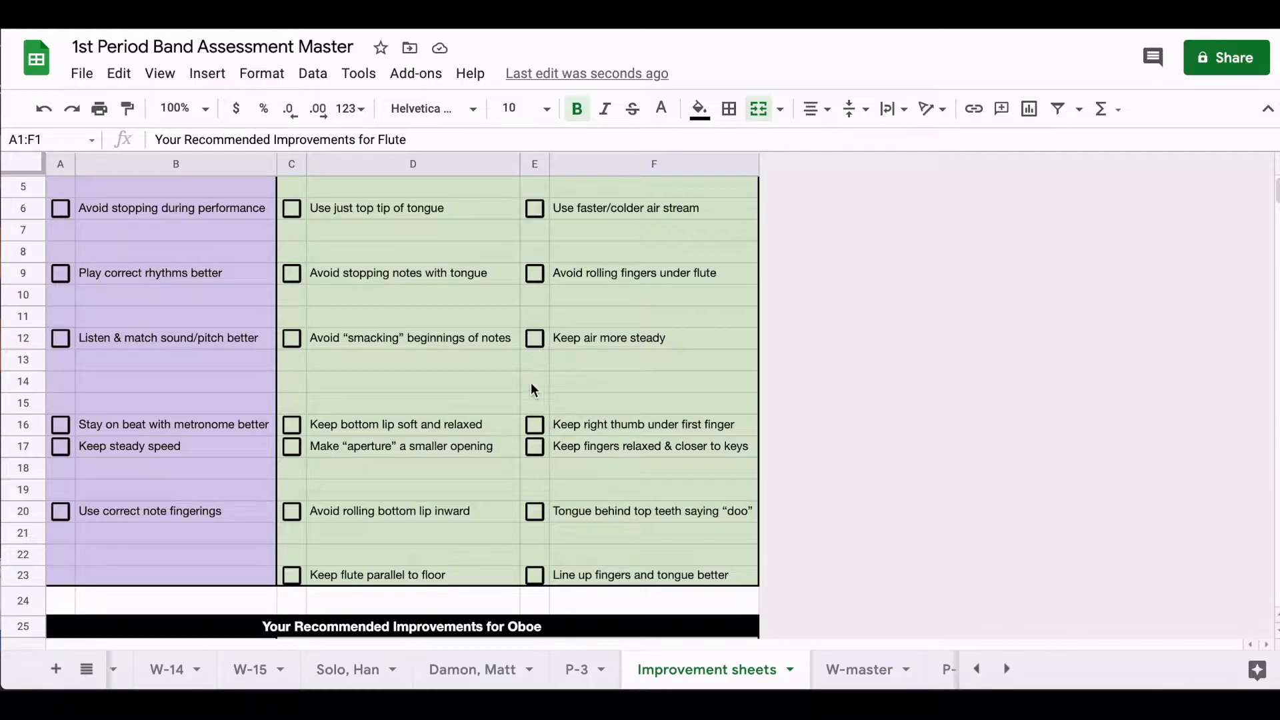
scroll(624, 465, "down", 1)
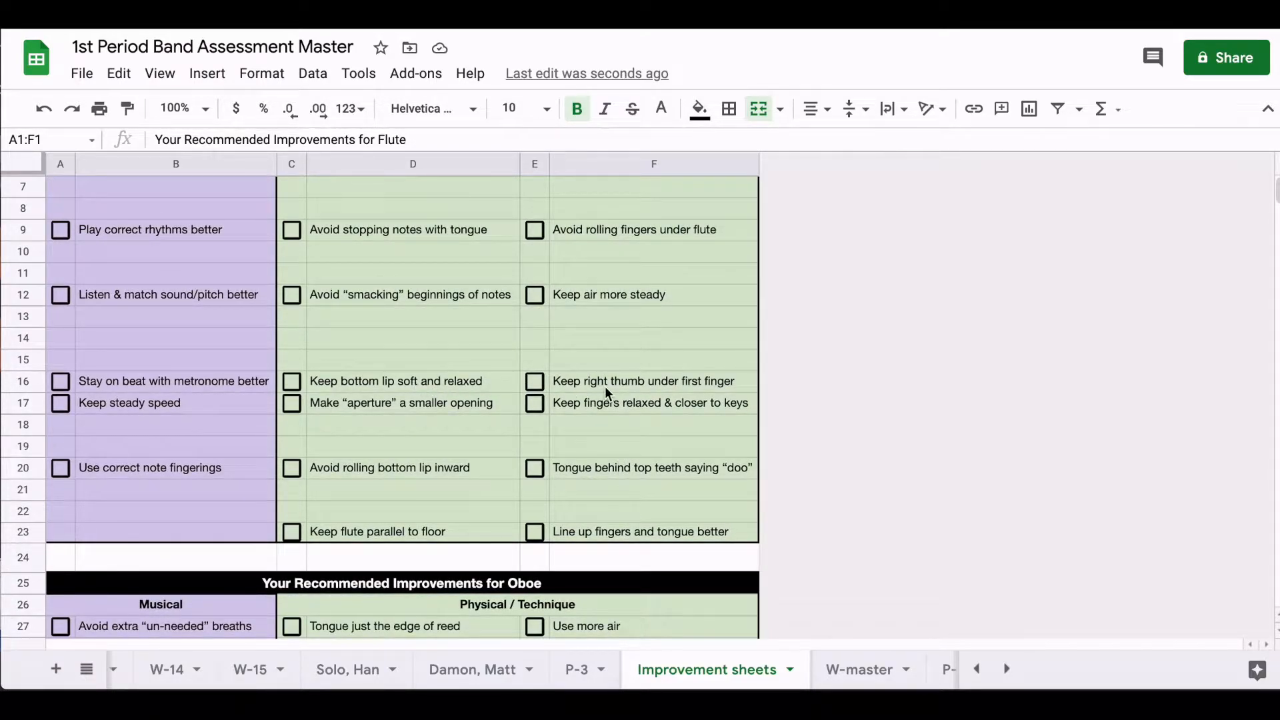
scroll(619, 472, "down", 12)
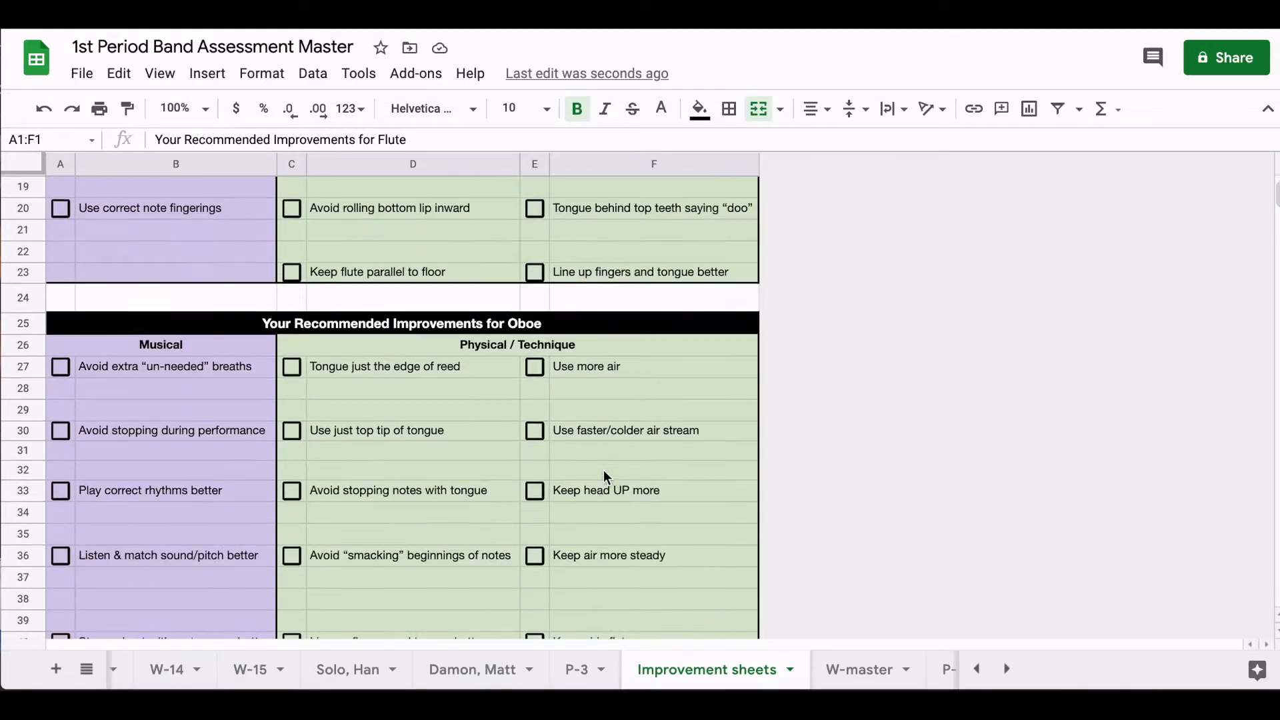
scroll(538, 428, "down", 2)
scroll(539, 429, "up", 16)
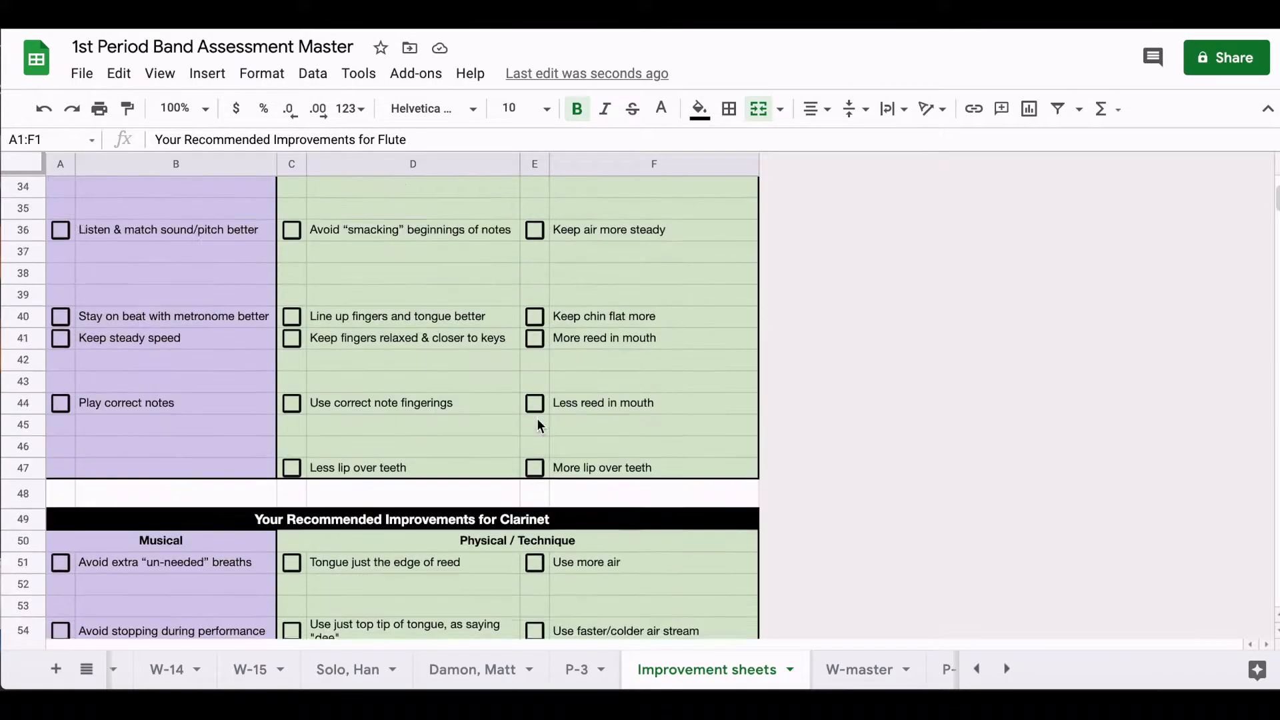
- Open the first roster student's sheet and check the assigned instrument and the area reserved for an improvement sheet
scroll(444, 671, "left", 2)
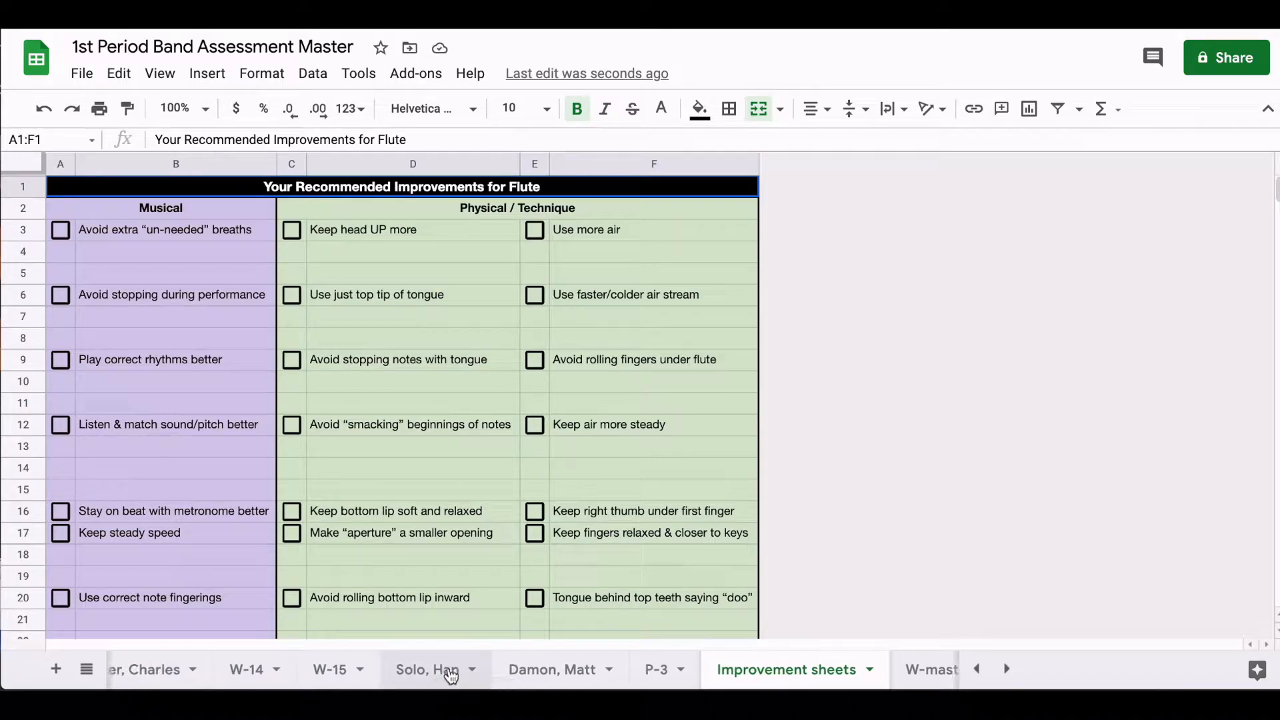
scroll(414, 671, "left", 12)
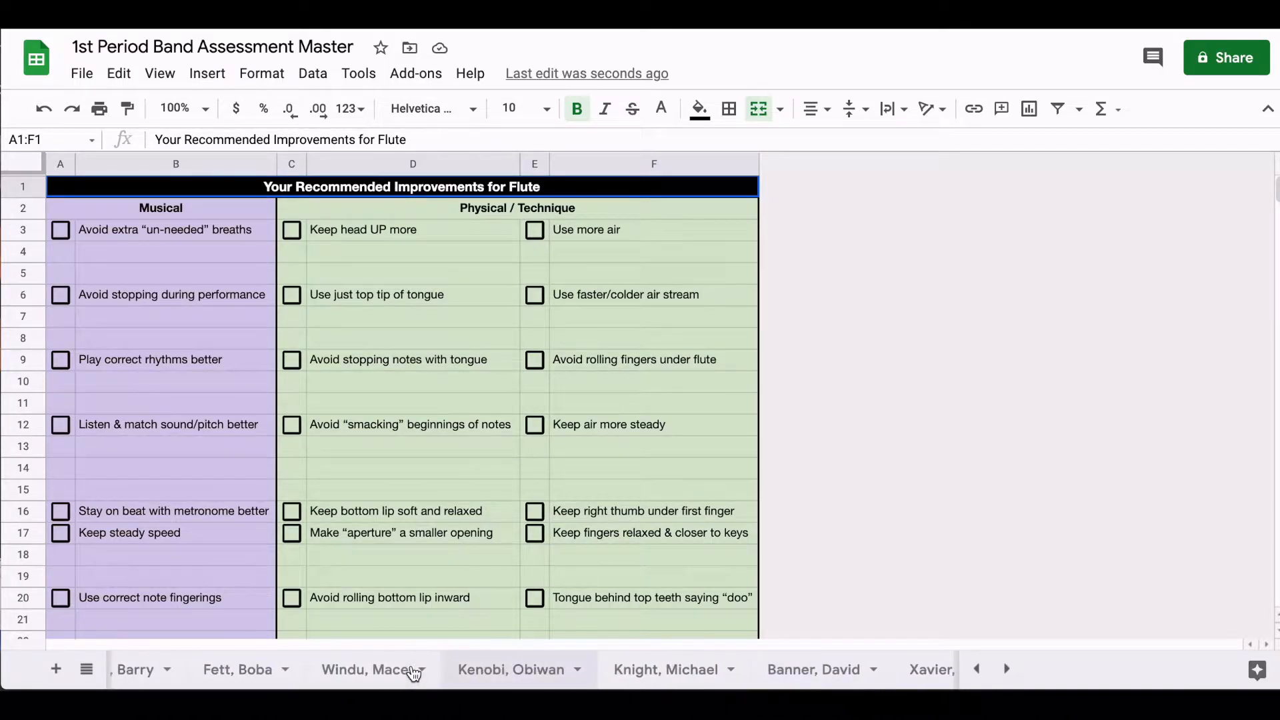
scroll(414, 671, "left", 3)
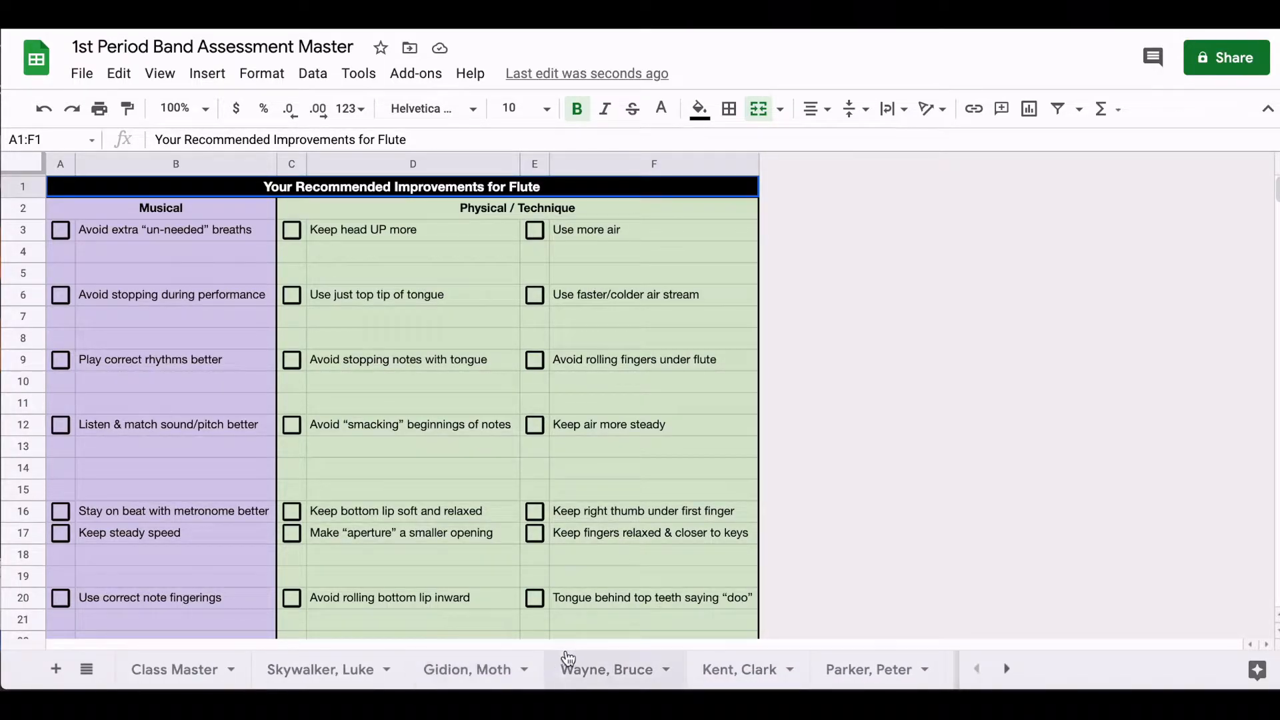
left_click(320, 675)
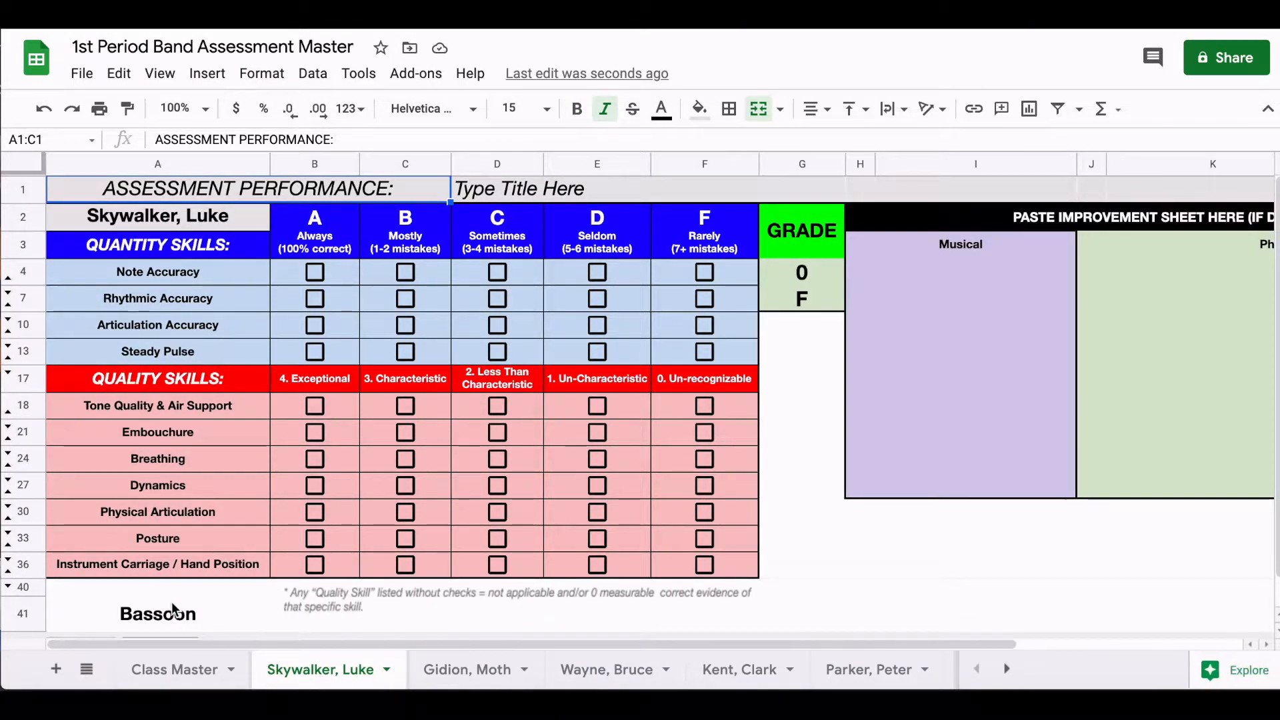
scroll(999, 556, "right", 5)
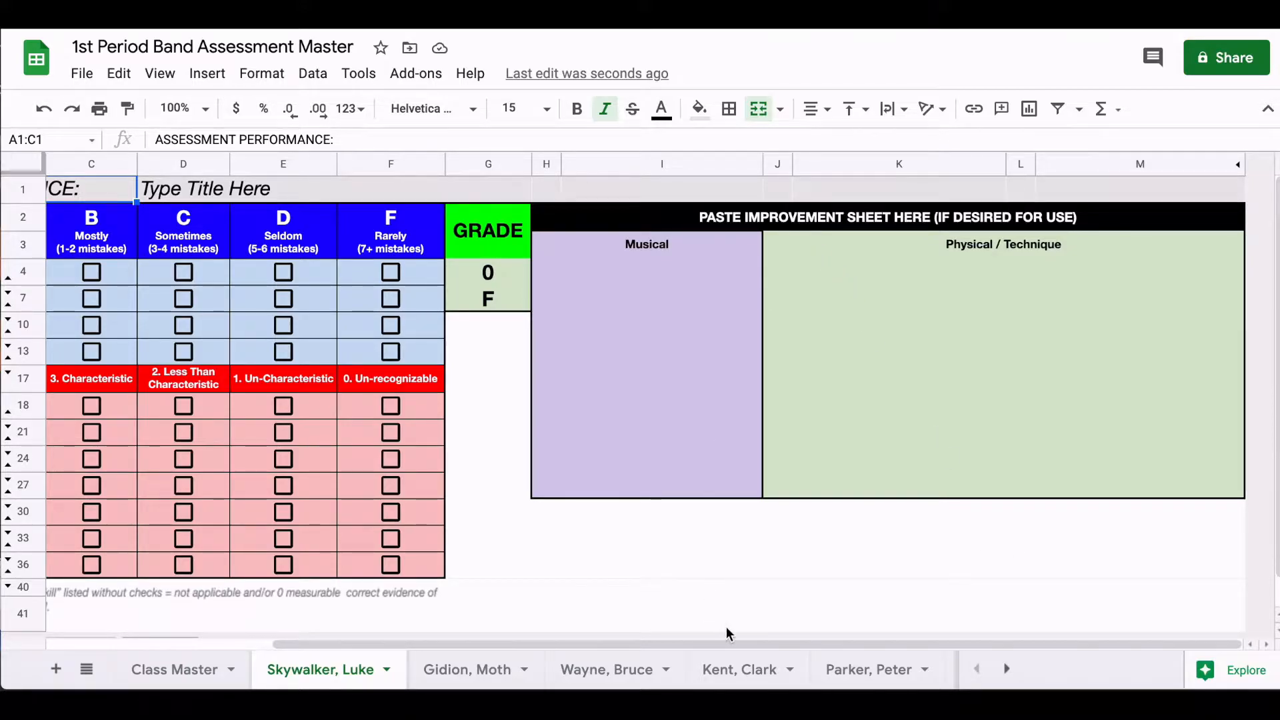
scroll(743, 667, "right", 10)
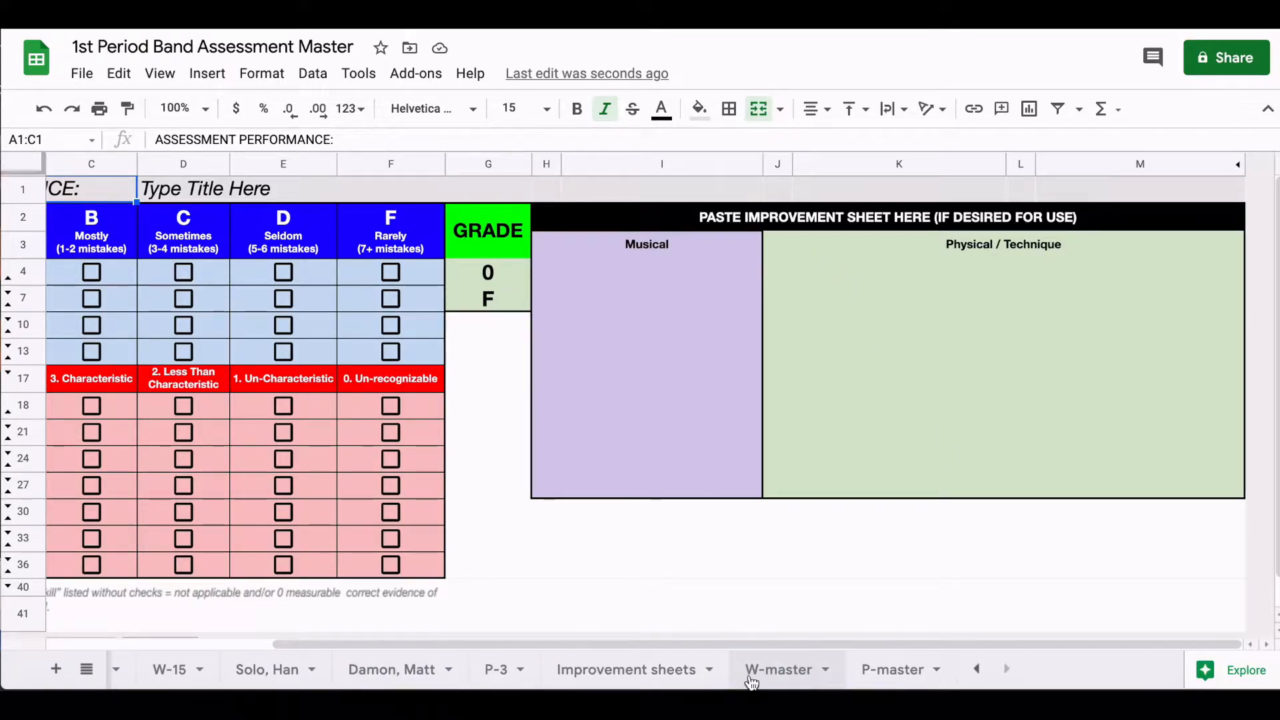
- Copy the complete Bassoon recommended improvements block, A76:F101, from Improvement sheets
left_click(646, 669)
scroll(467, 291, "down", 2)
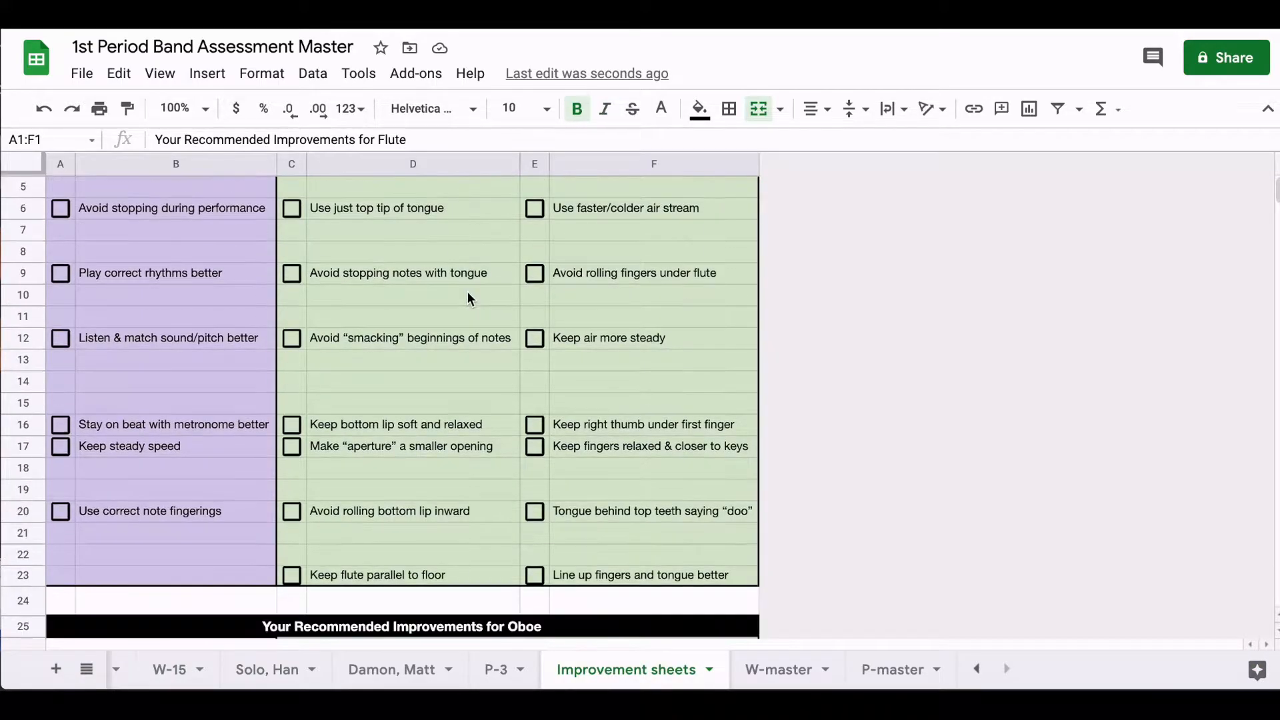
scroll(471, 298, "down", 10)
scroll(493, 319, "down", 10)
scroll(518, 326, "down", 1)
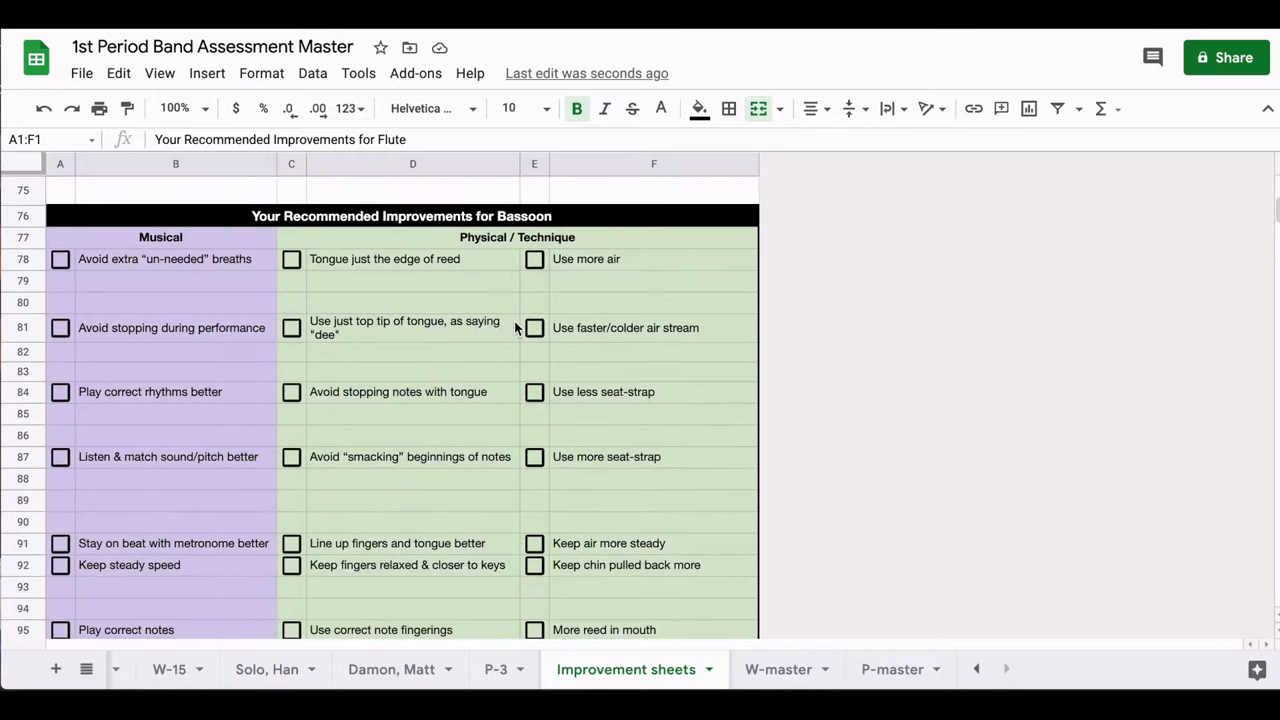
left_click(55, 219)
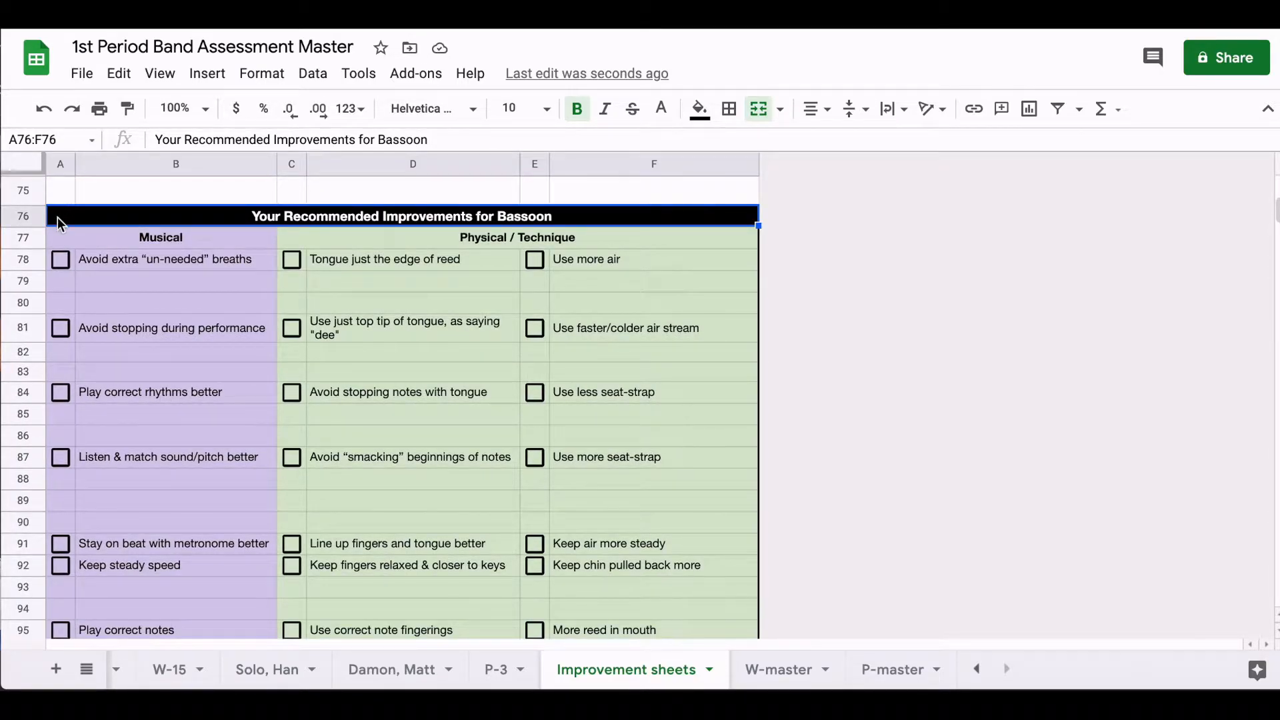
left_click_drag(60, 214, 62, 483)
scroll(57, 379, "down", 3)
key("ctrl+c")
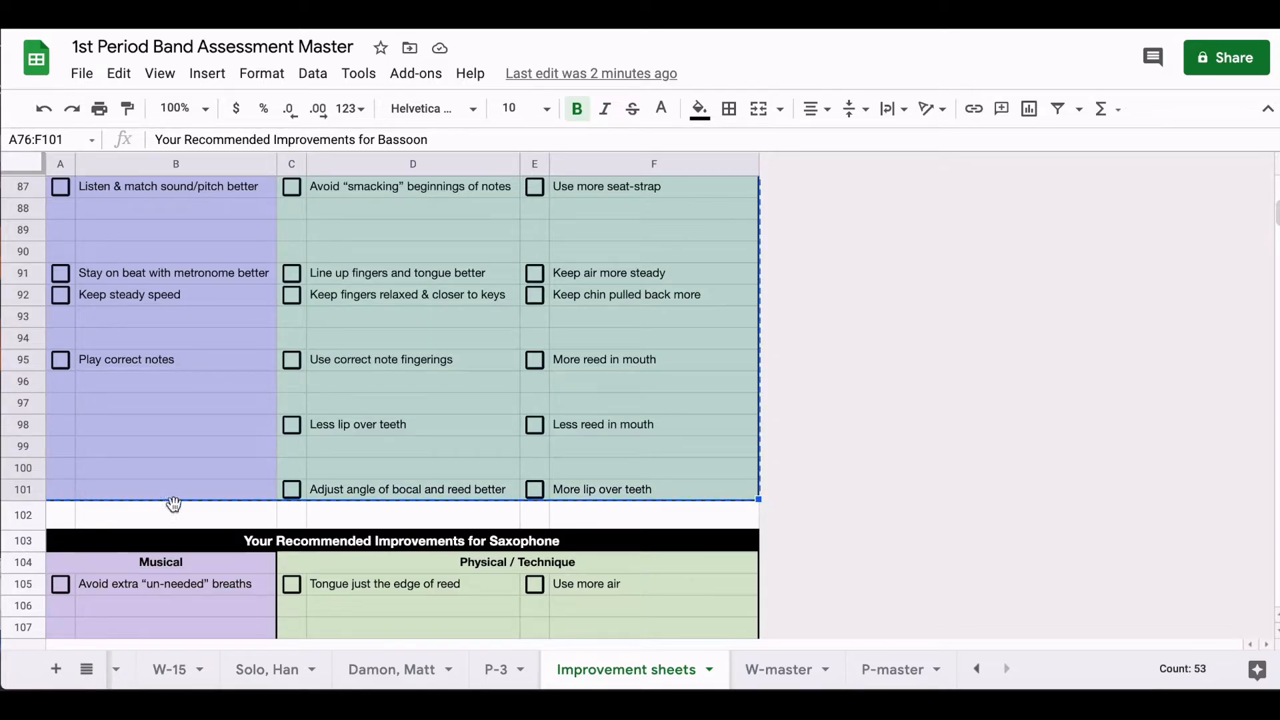
- Paste the copied Bassoon improvements into the first student's sheet, starting at the improvement placeholder heading in H2
scroll(465, 680, "up", 10)
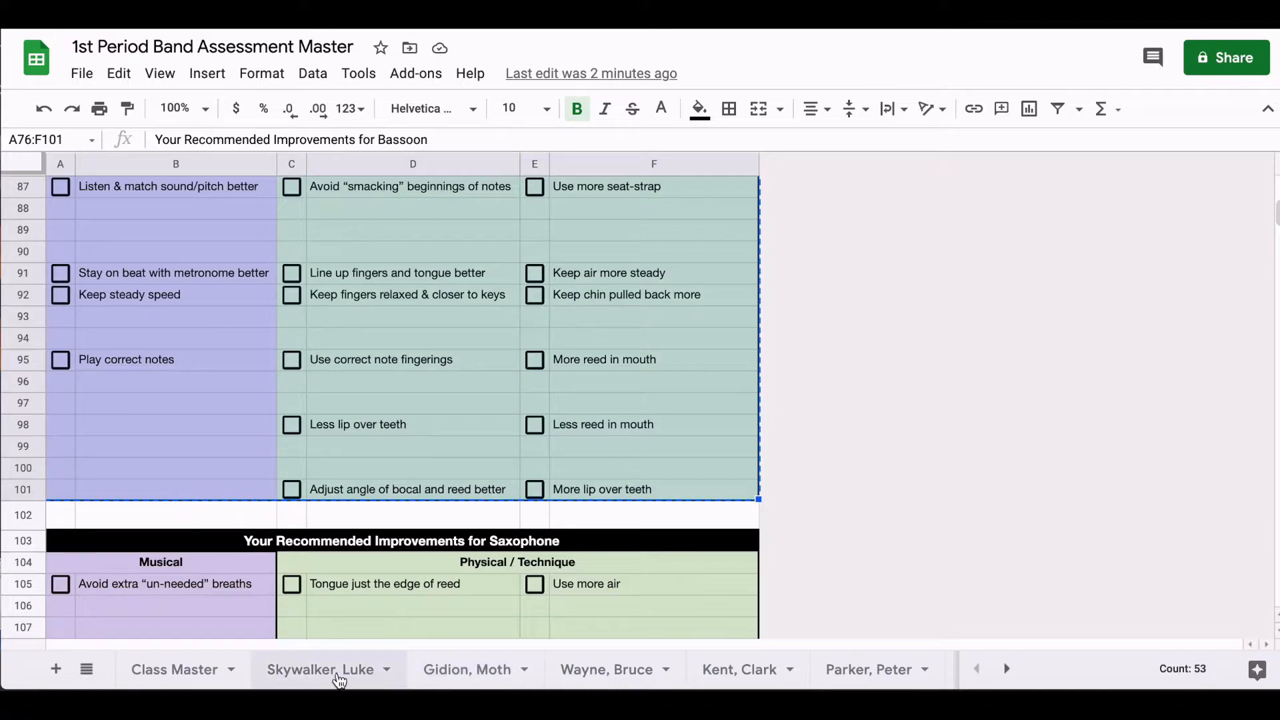
left_click(338, 674)
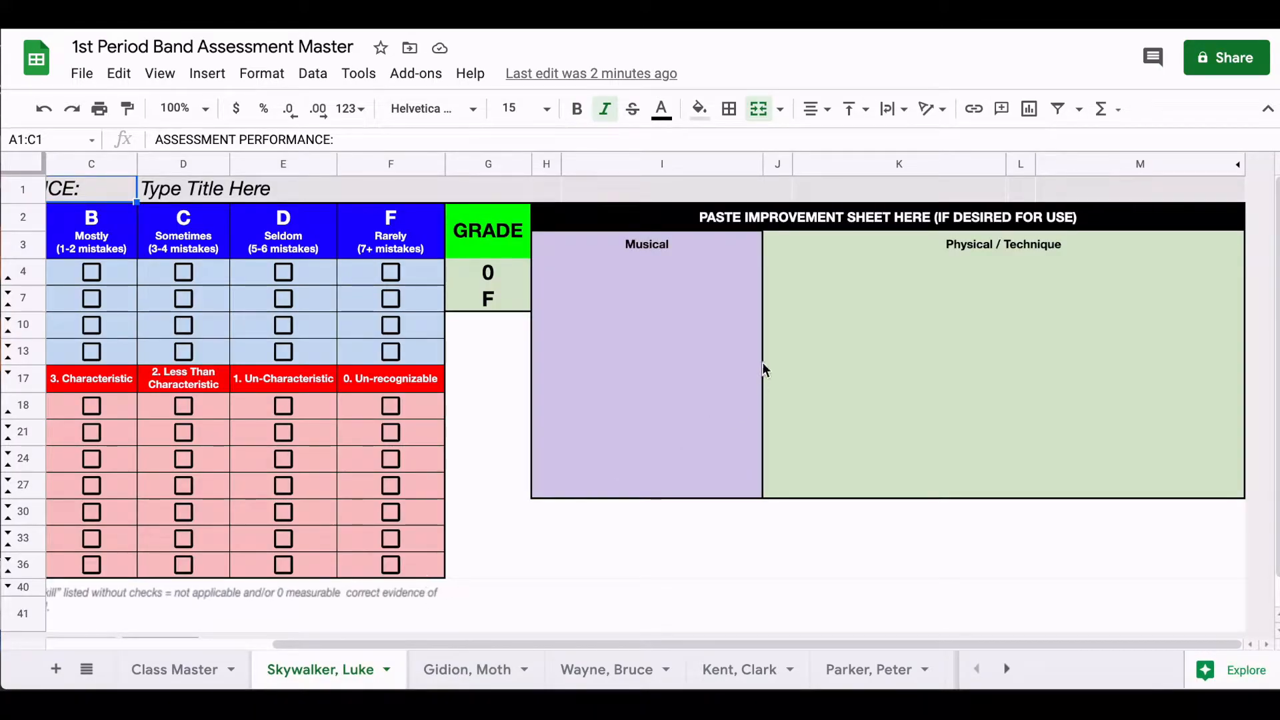
left_click(638, 213)
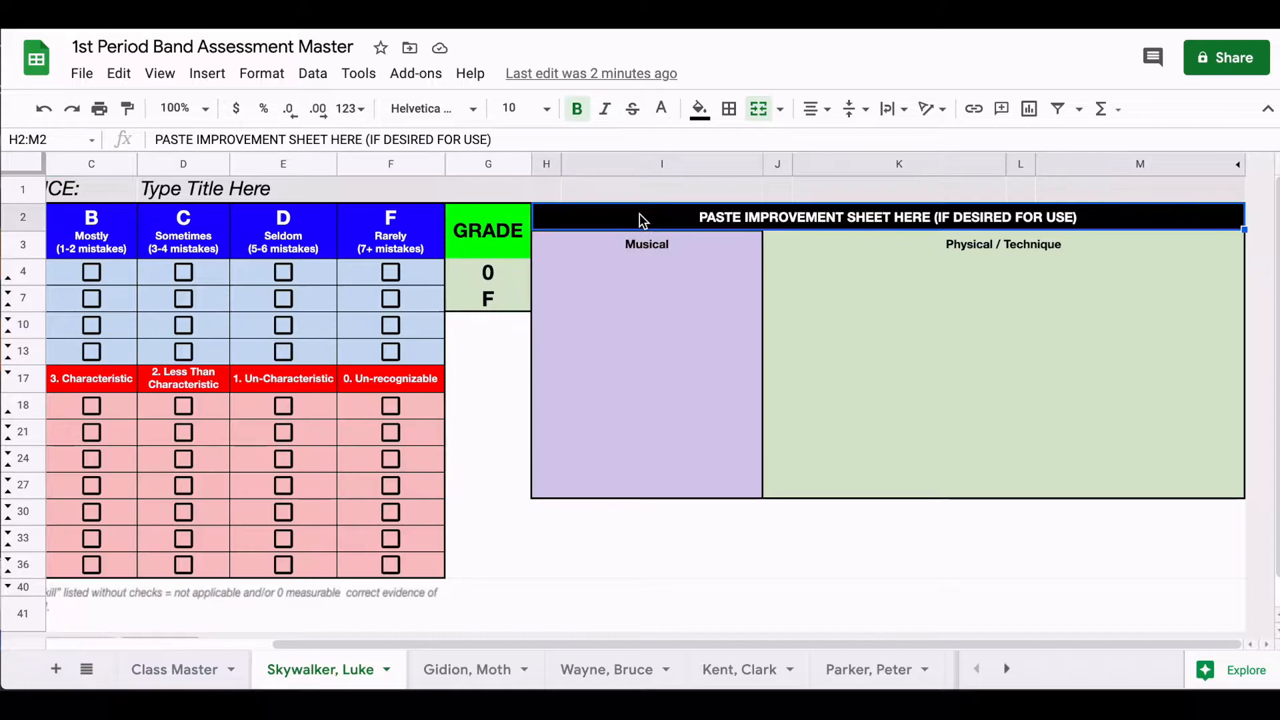
key("ctrl+v")
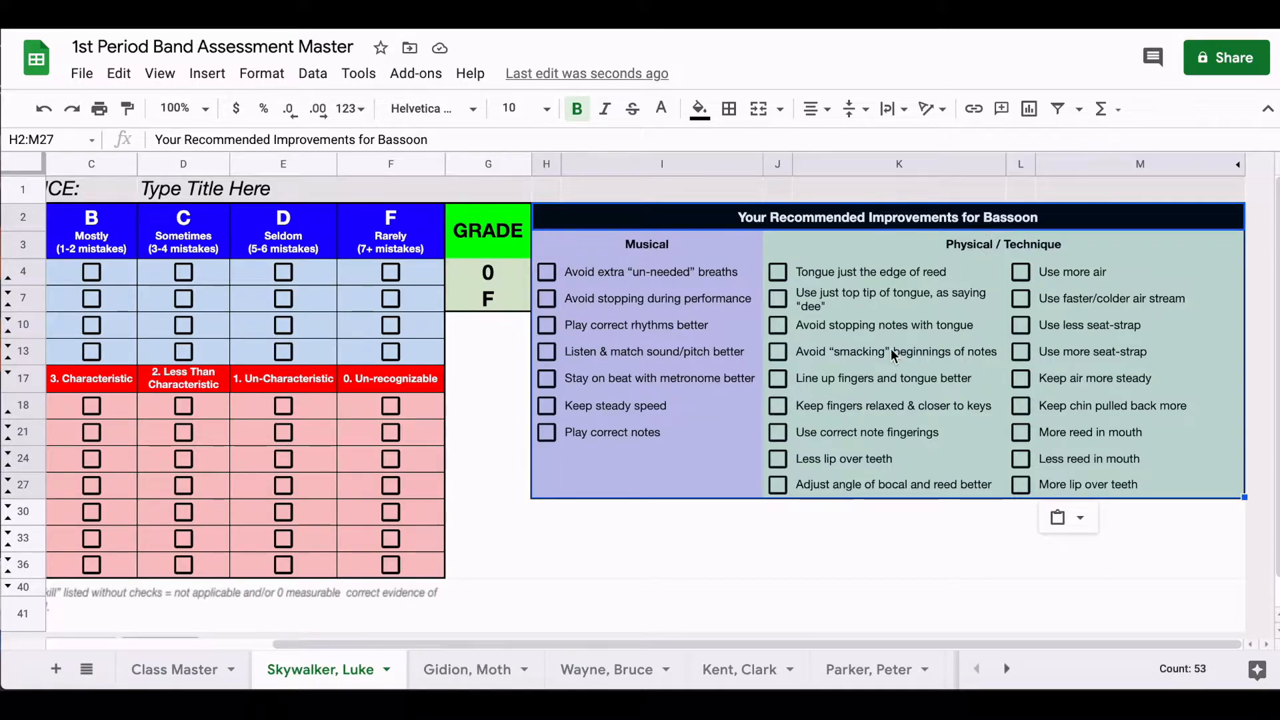
- Check the other students' sheets and their instruments against the Class Master roster and the first student's Bassoon sheet
left_click(460, 670)
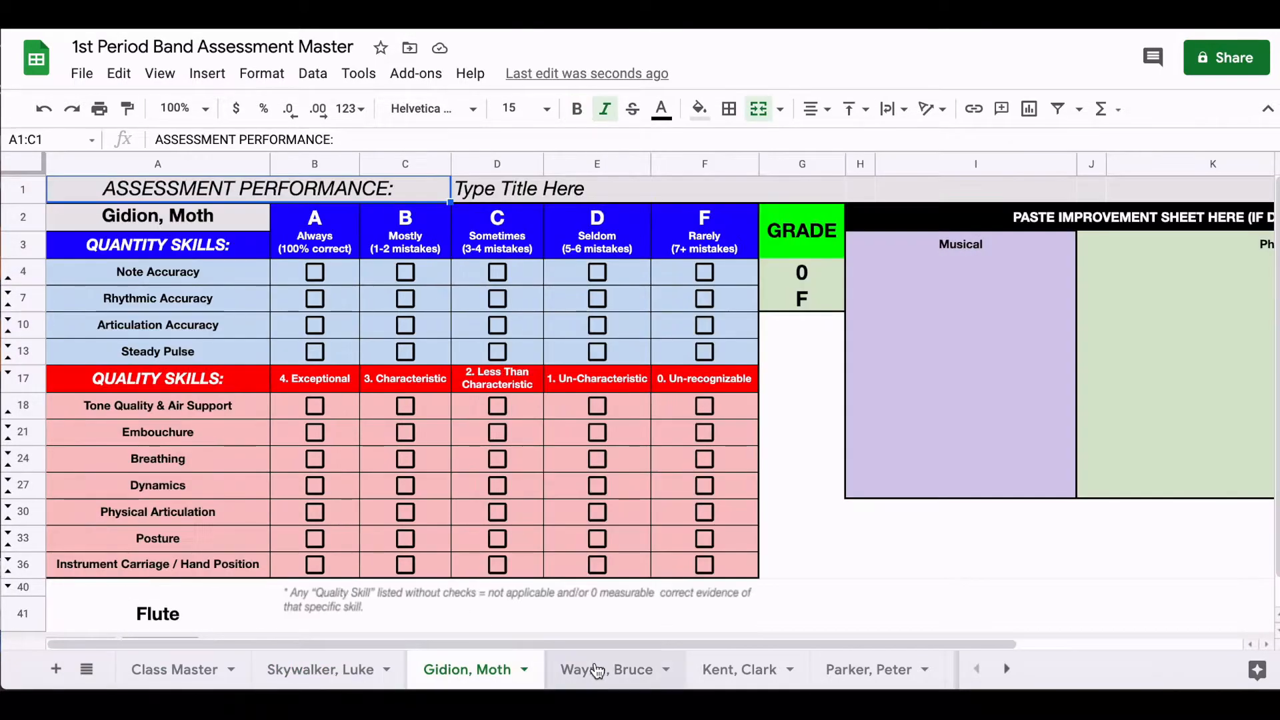
left_click(620, 670)
left_click(734, 670)
left_click(853, 670)
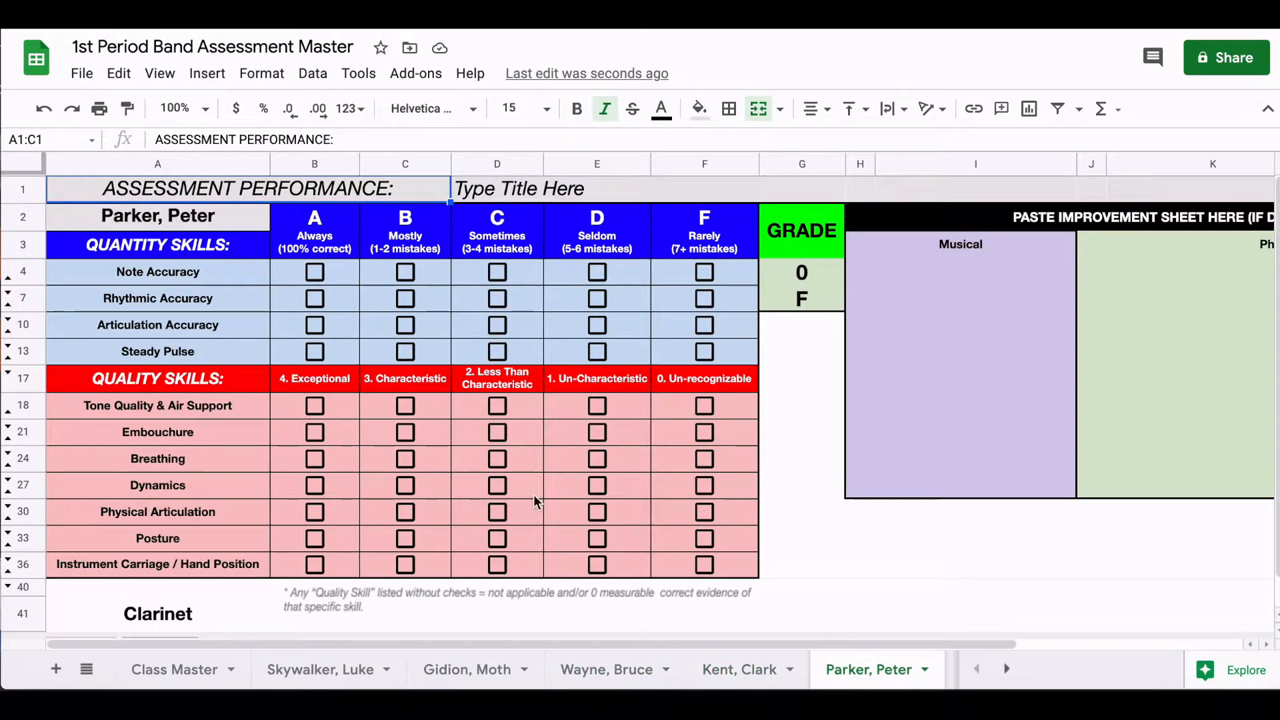
left_click(177, 668)
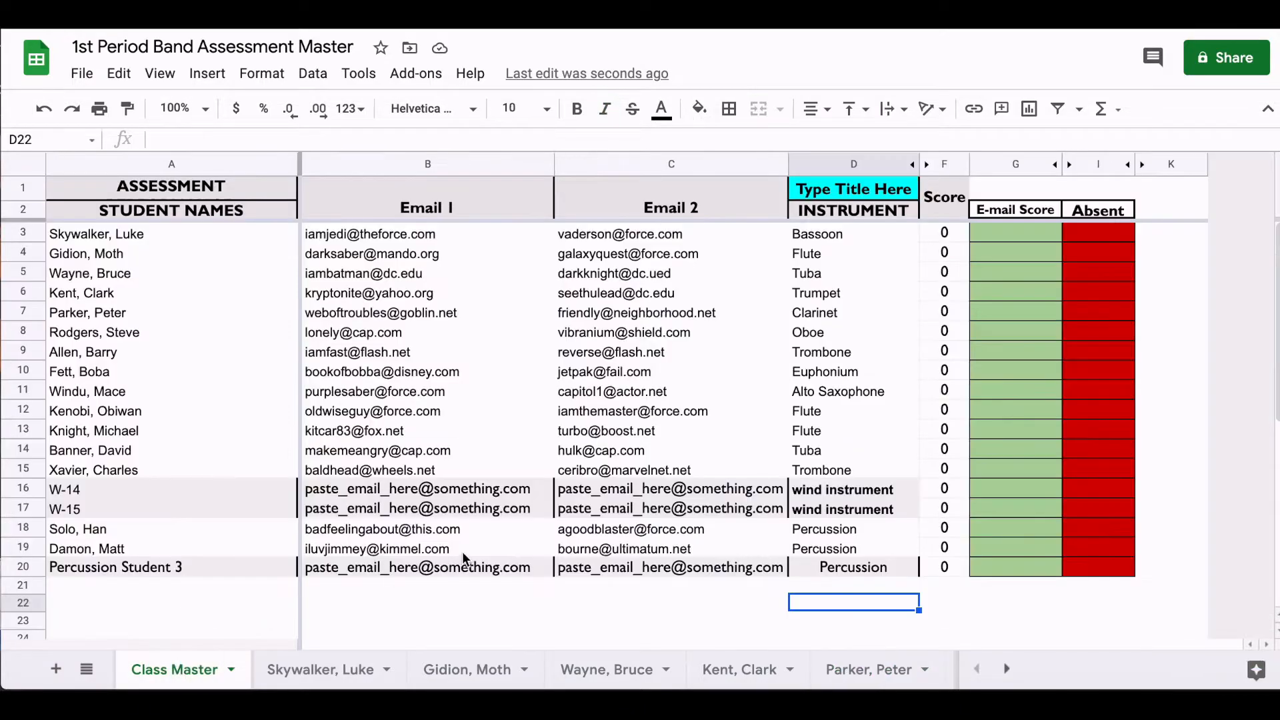
left_click(308, 669)
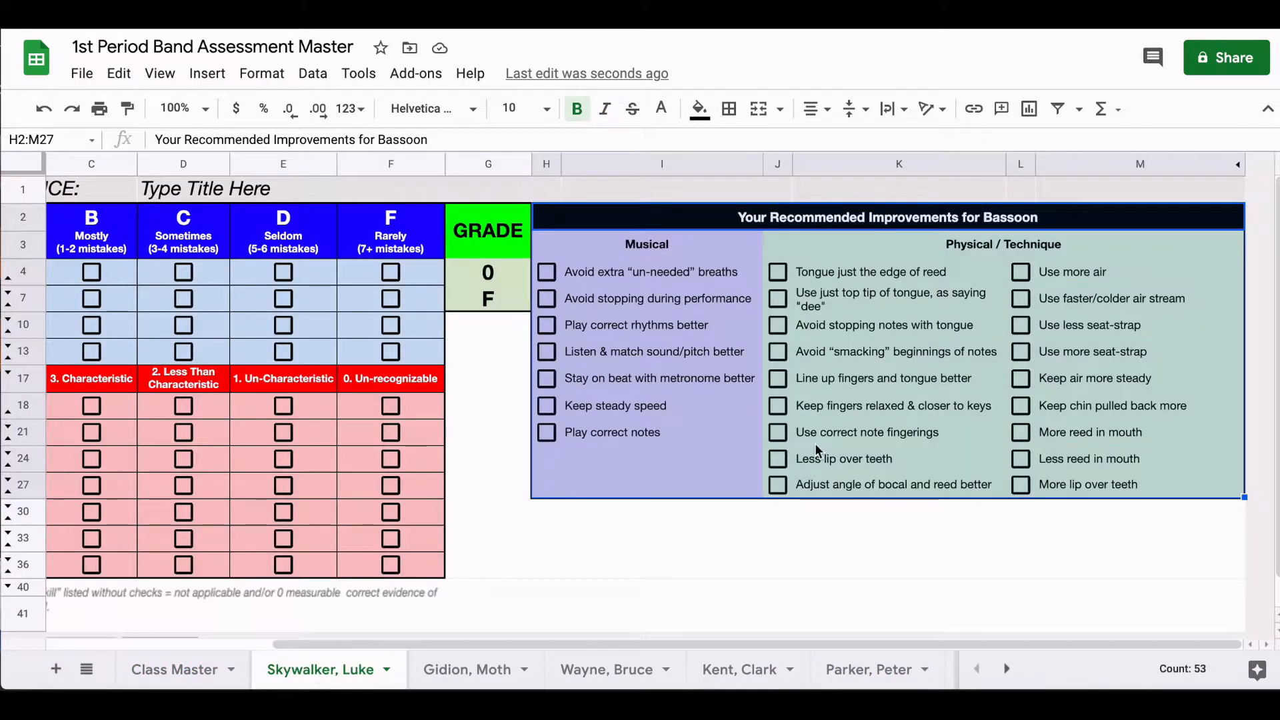
left_click(478, 667)
left_click(638, 669)
left_click(734, 670)
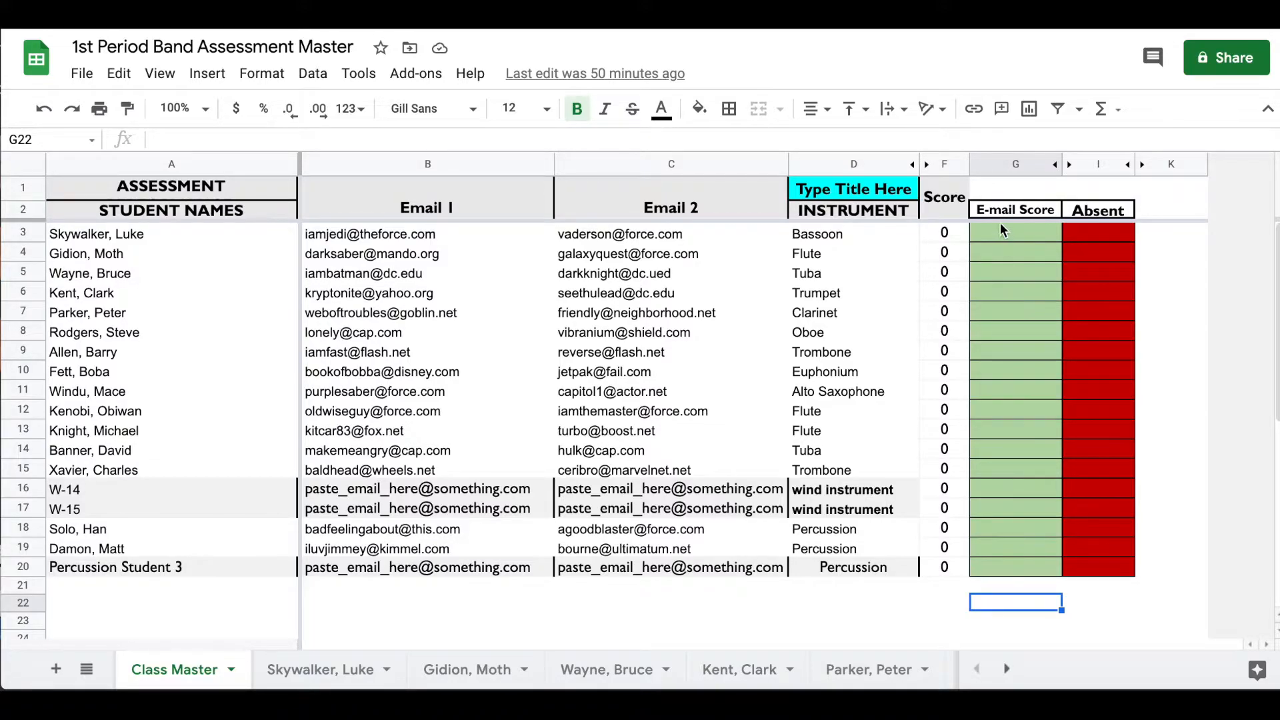
- Inspect the first student's E-mail Score link formula in G3 of Class Master and find the message templates below the roster
left_click(719, 242)
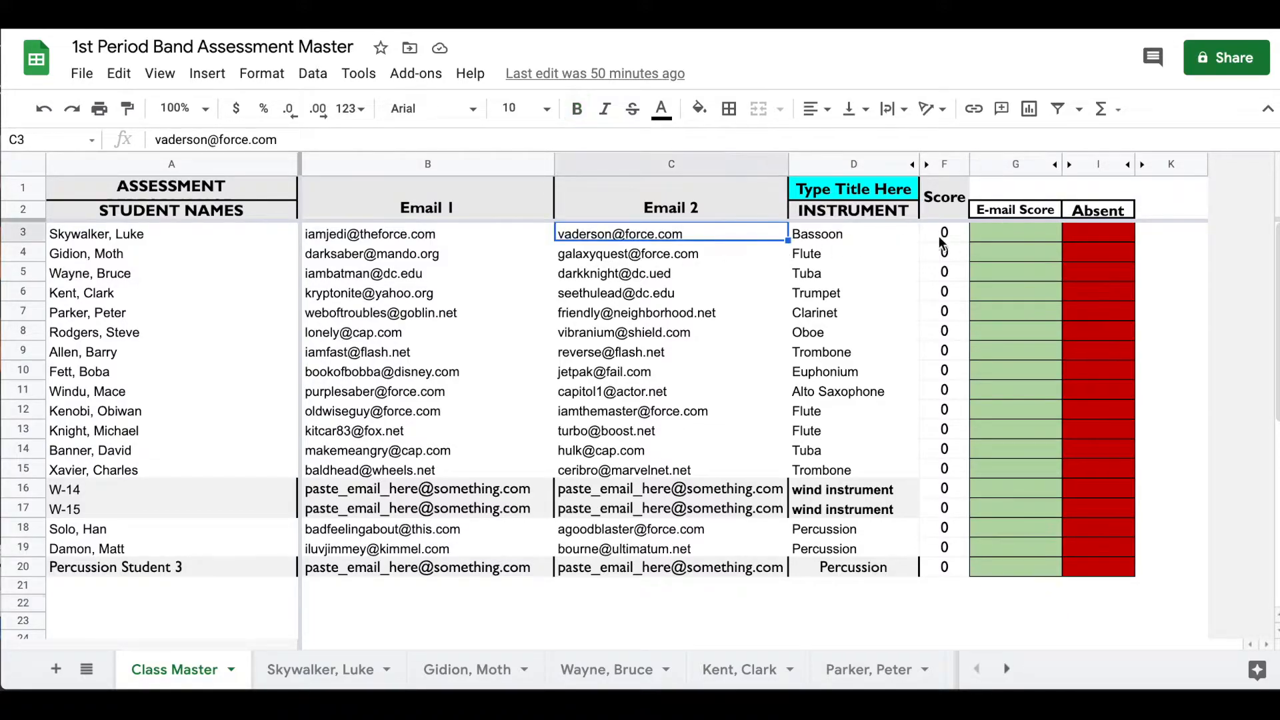
left_click(1026, 230)
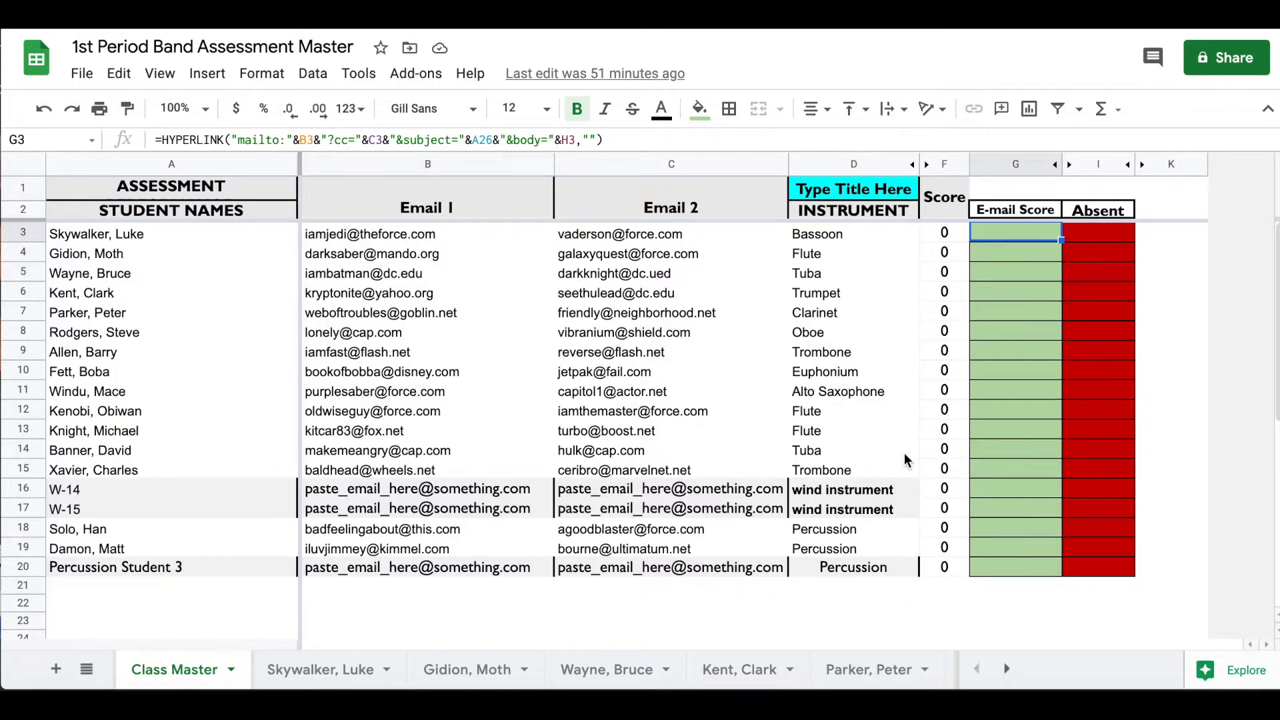
scroll(631, 594, "down", 1)
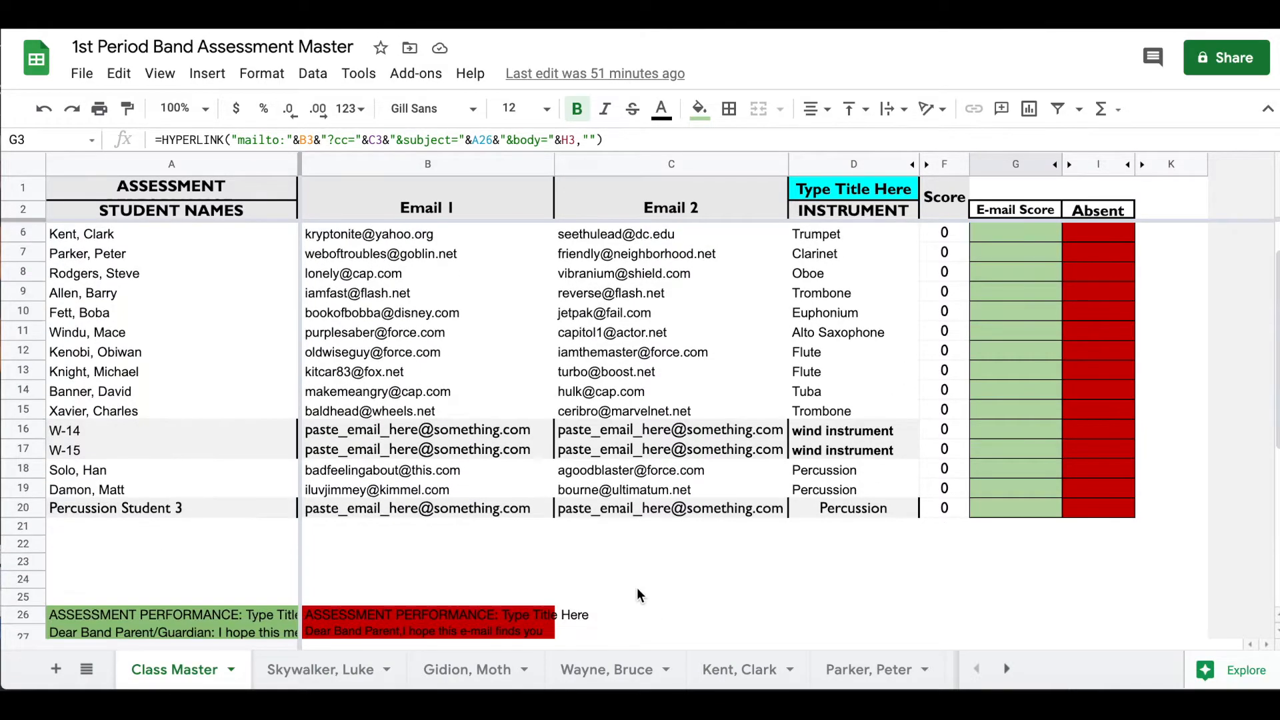
scroll(702, 478, "down", 3)
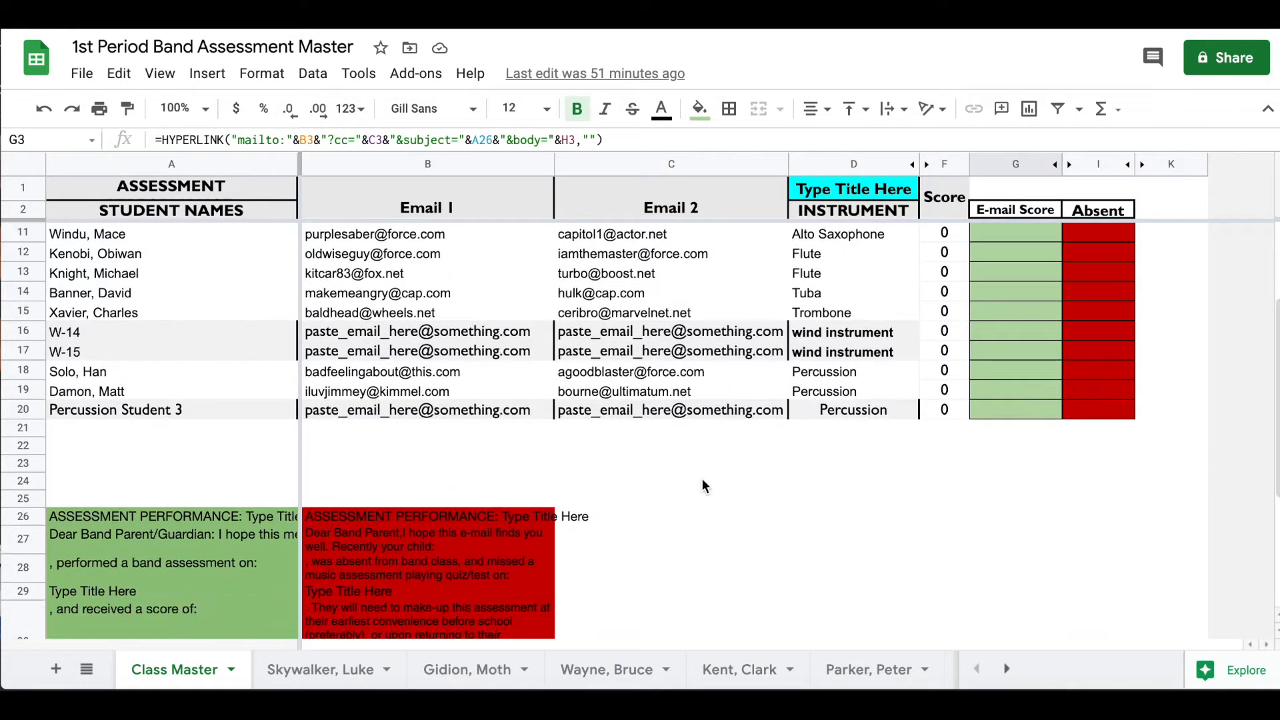
scroll(1007, 260, "up", 4)
scroll(921, 374, "down", 6)
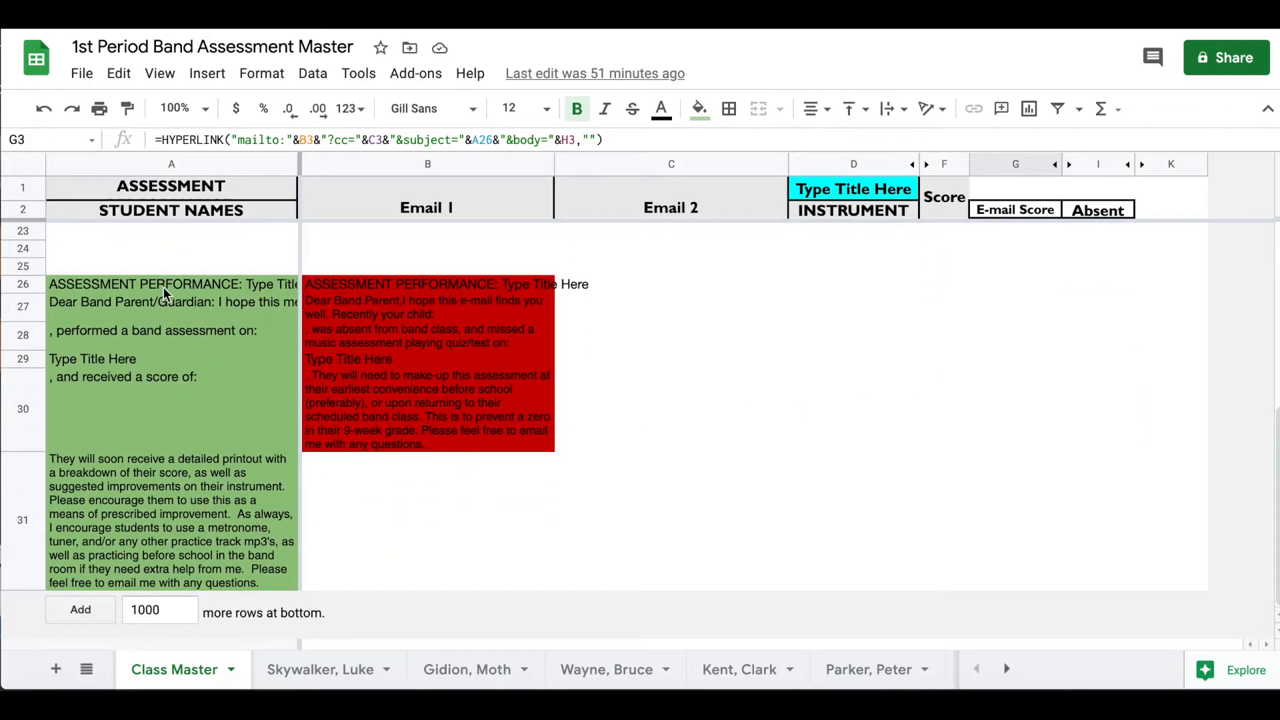
- Examine the green score e-mail template's subject and message text in cells A26 to A30
left_click(205, 290)
left_click(210, 382)
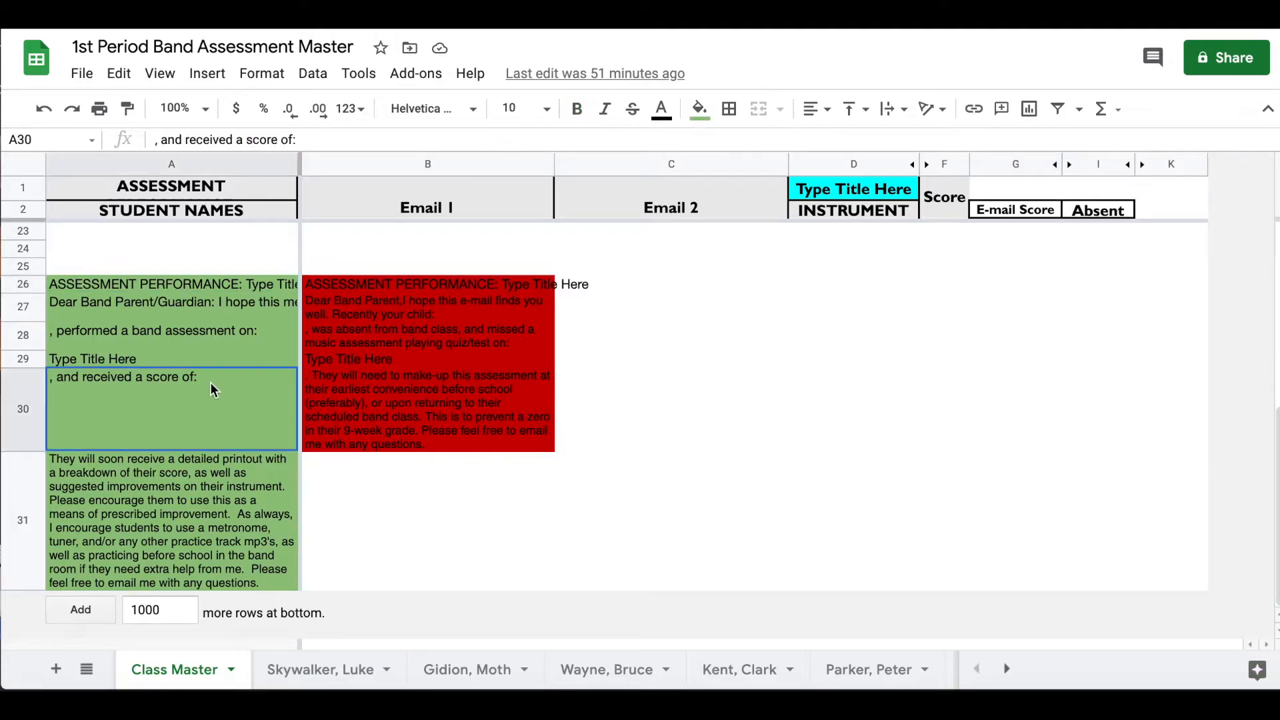
left_click_drag(209, 285, 208, 432)
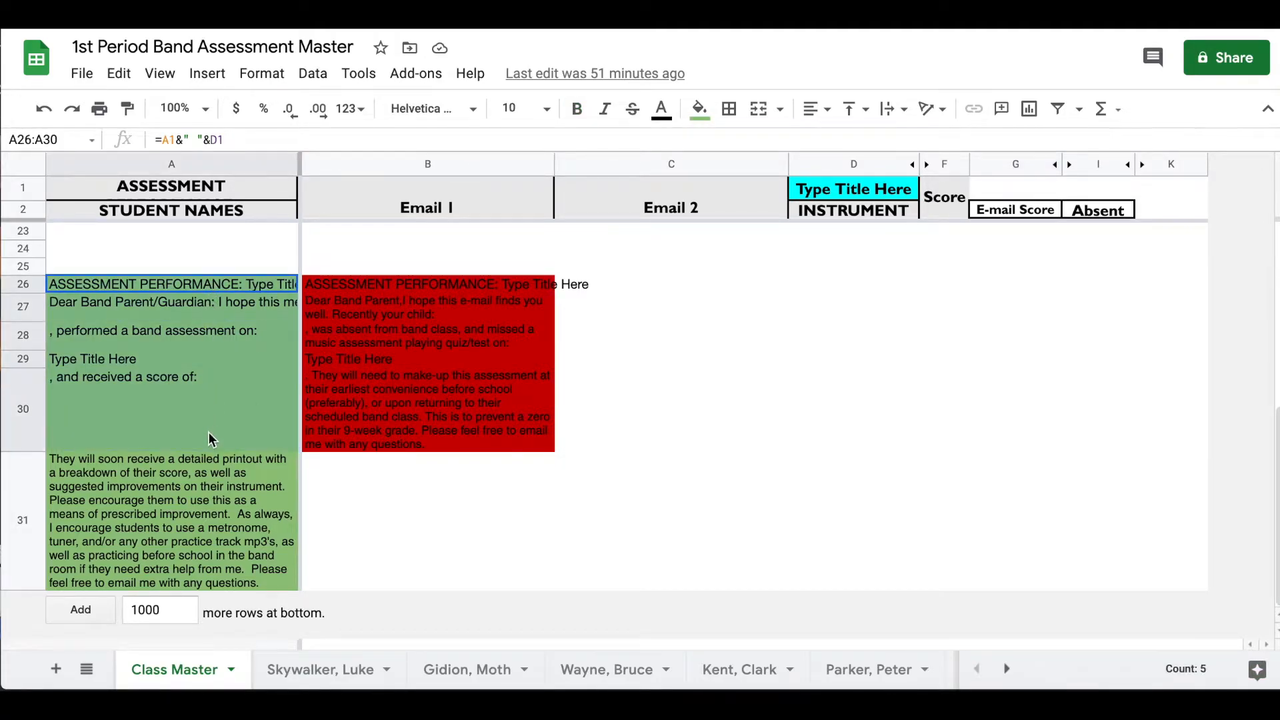
left_click(205, 310)
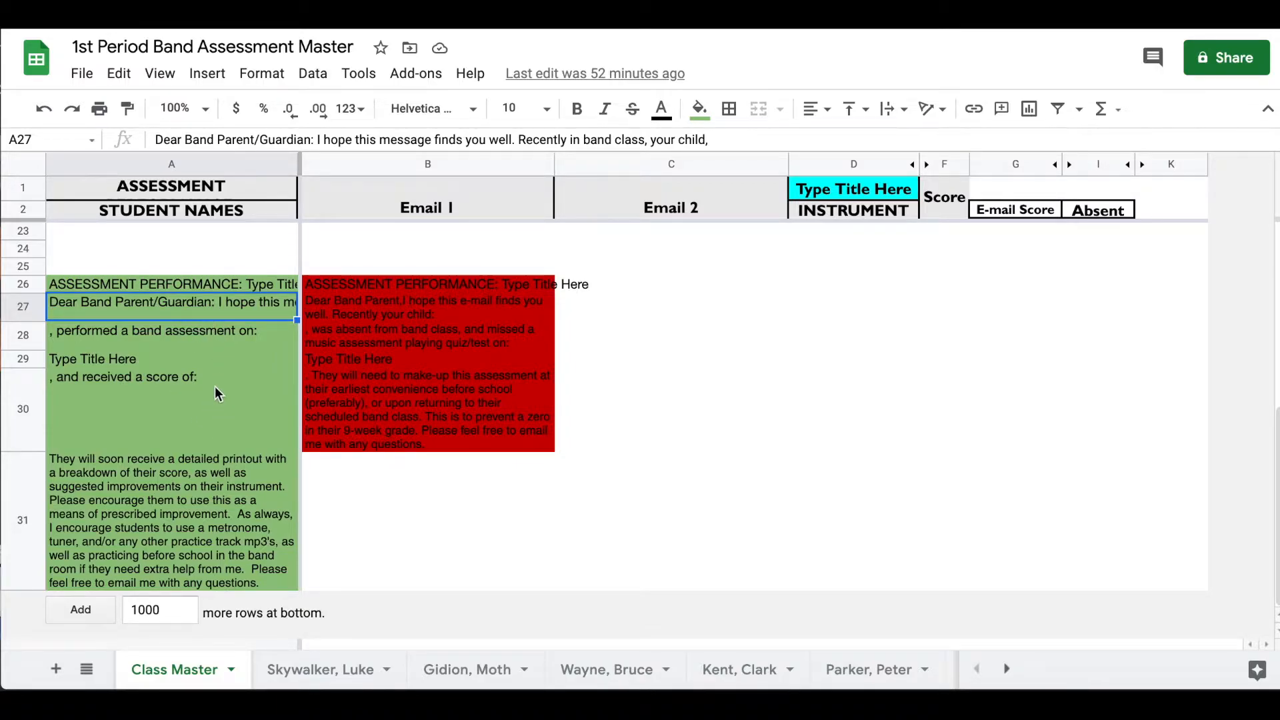
- Examine the closing paragraph of the green score e-mail template in cell A31
left_click(162, 490)
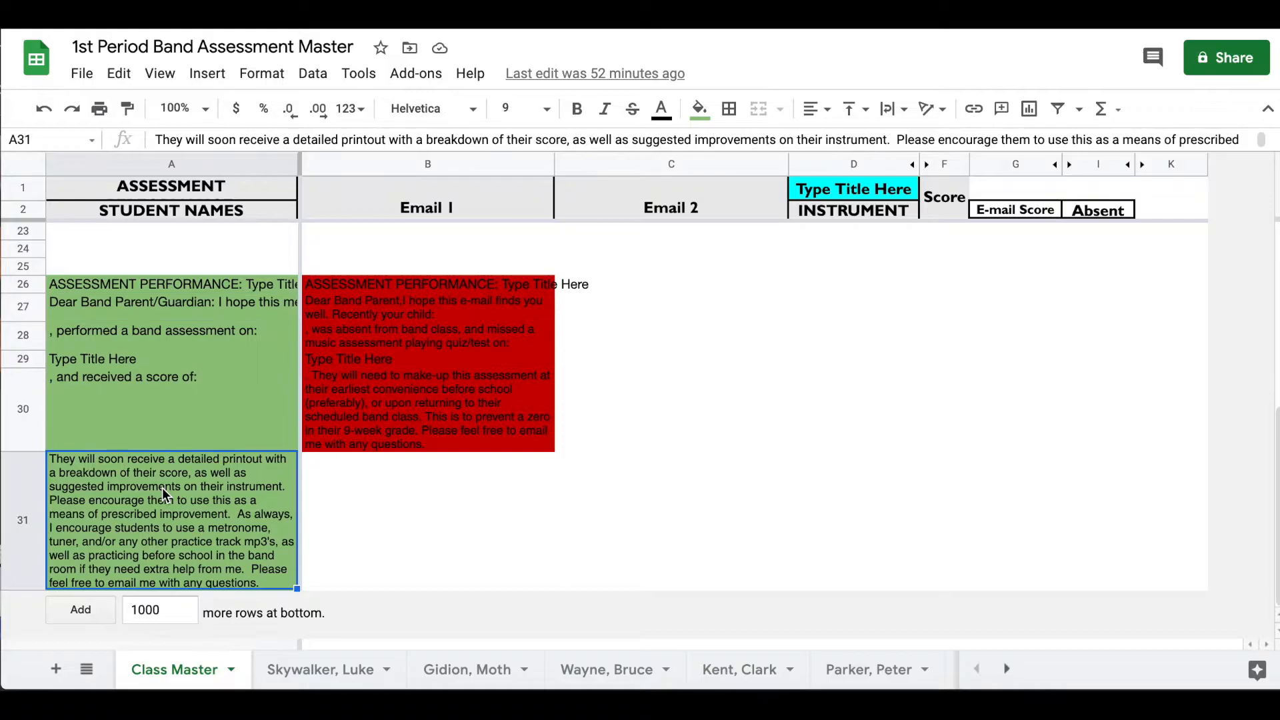
double_click(166, 502)
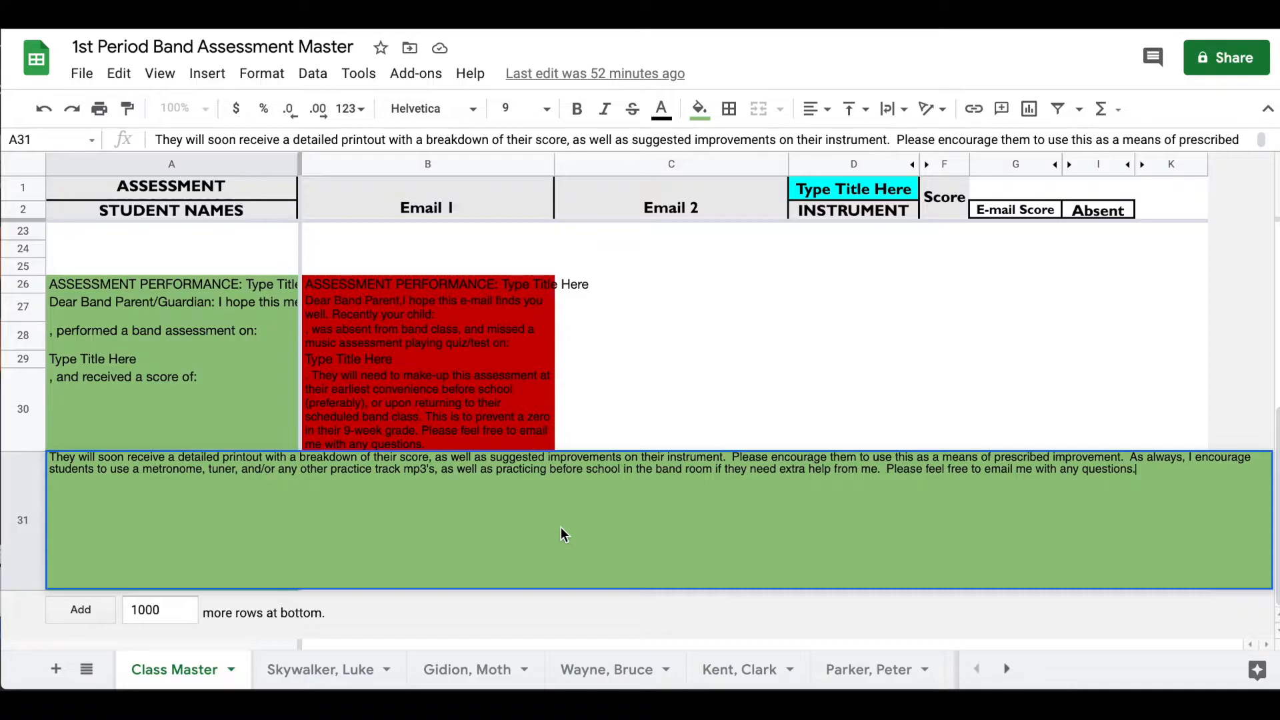
left_click(599, 422)
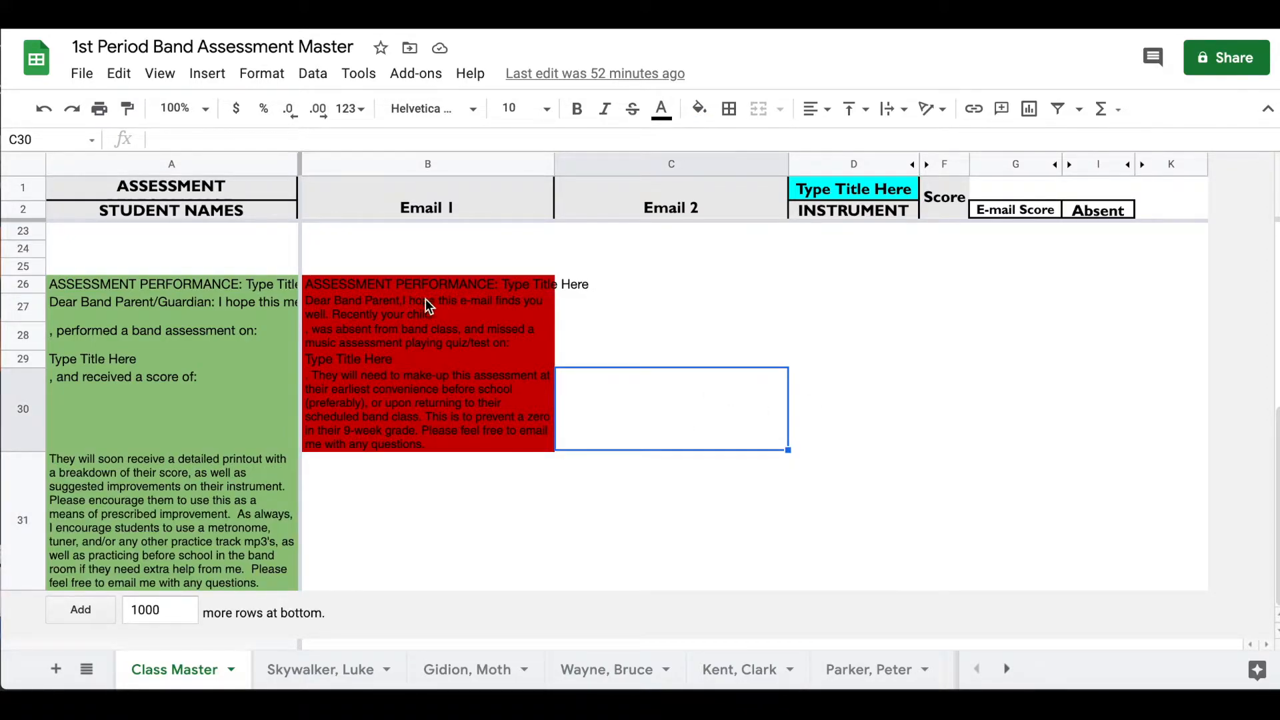
- Examine the red absence e-mail template in cells B26 to B30 and compare its closing text with A31
left_click_drag(430, 283, 429, 366)
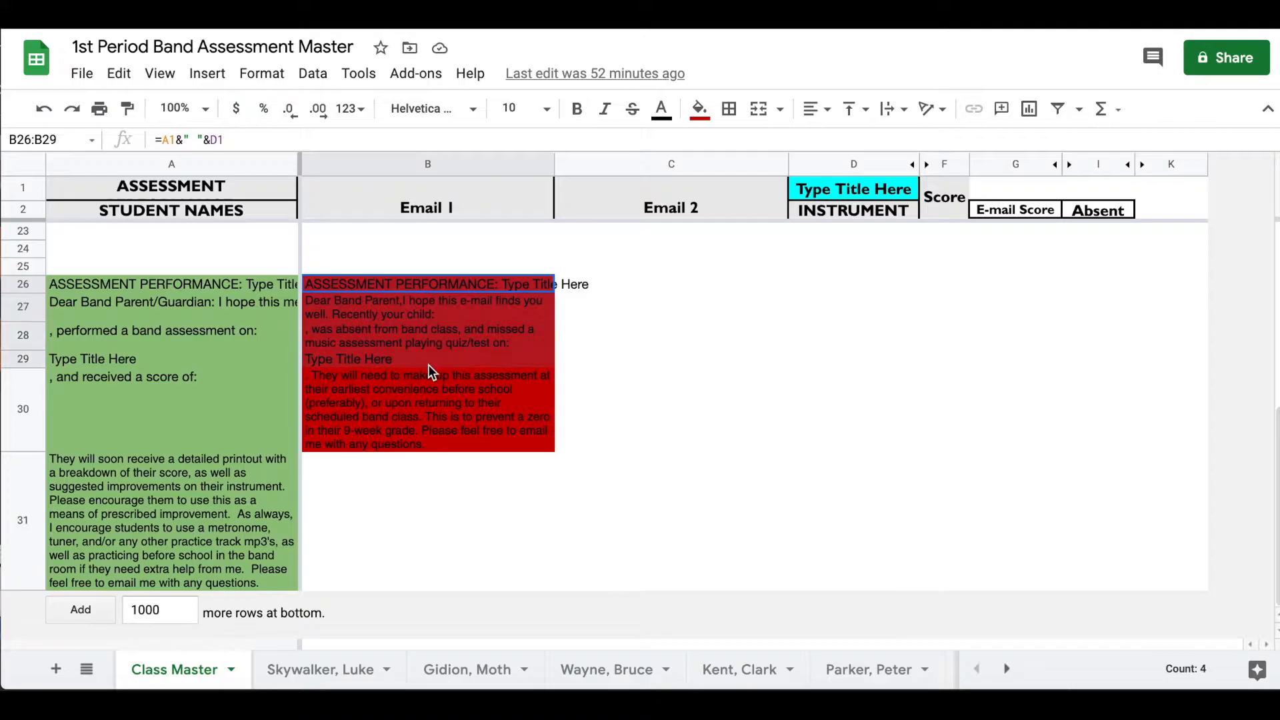
left_click(481, 437)
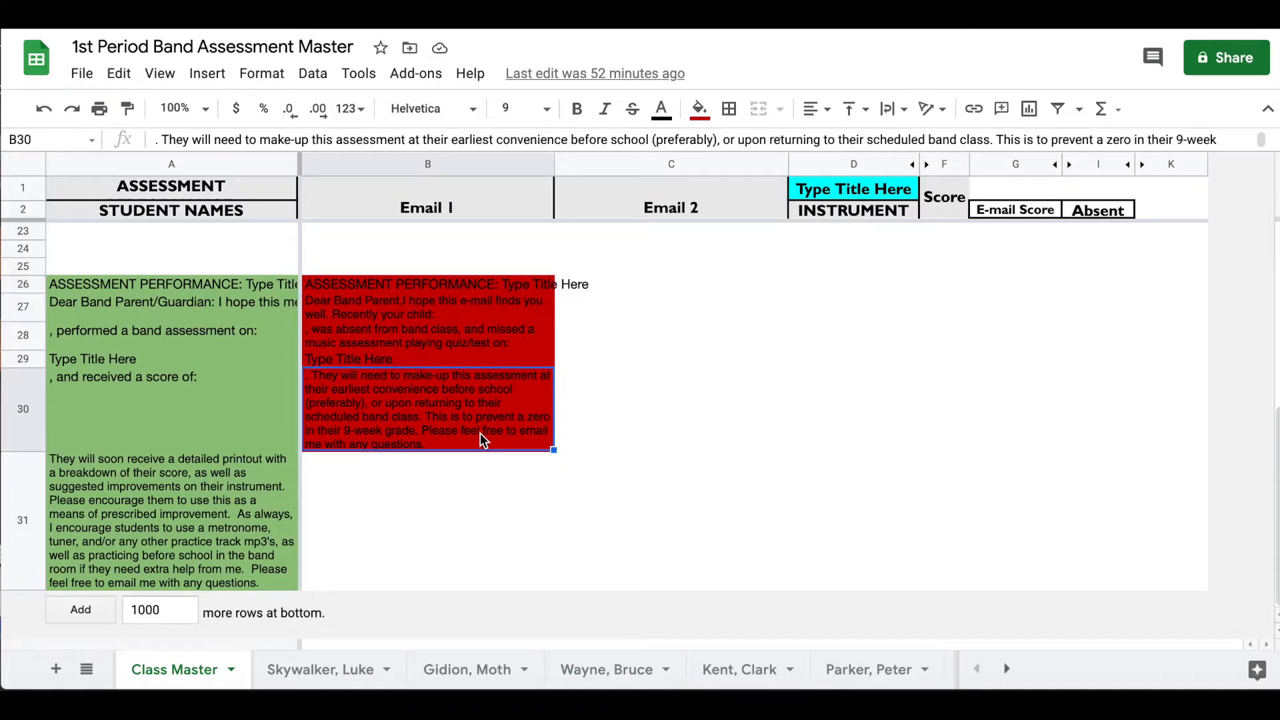
double_click(409, 415)
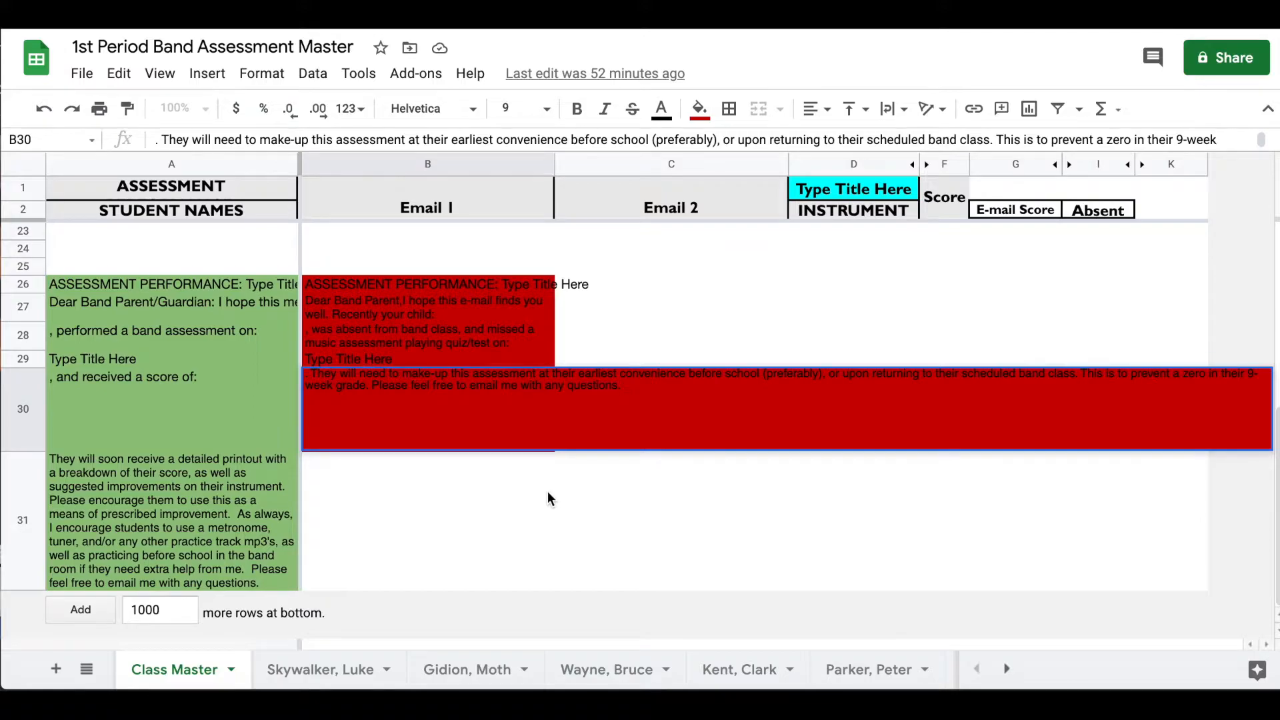
left_click(501, 471)
left_click(239, 551)
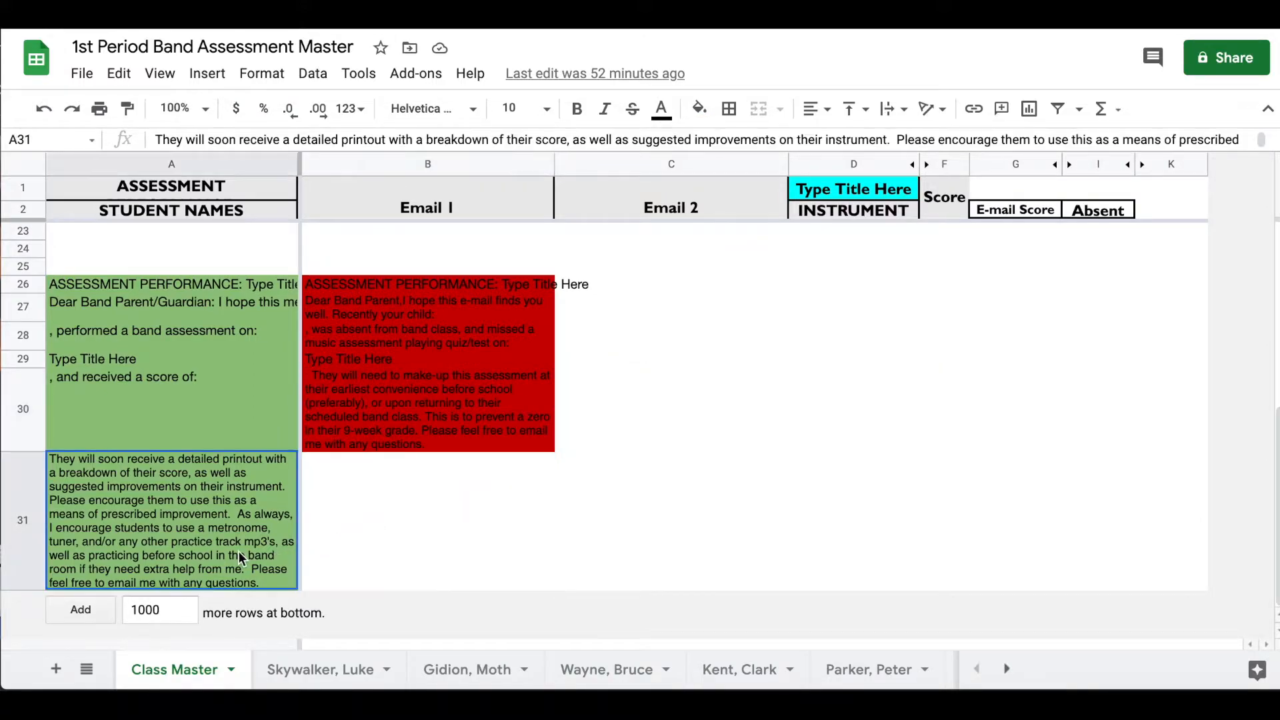
left_click(401, 383)
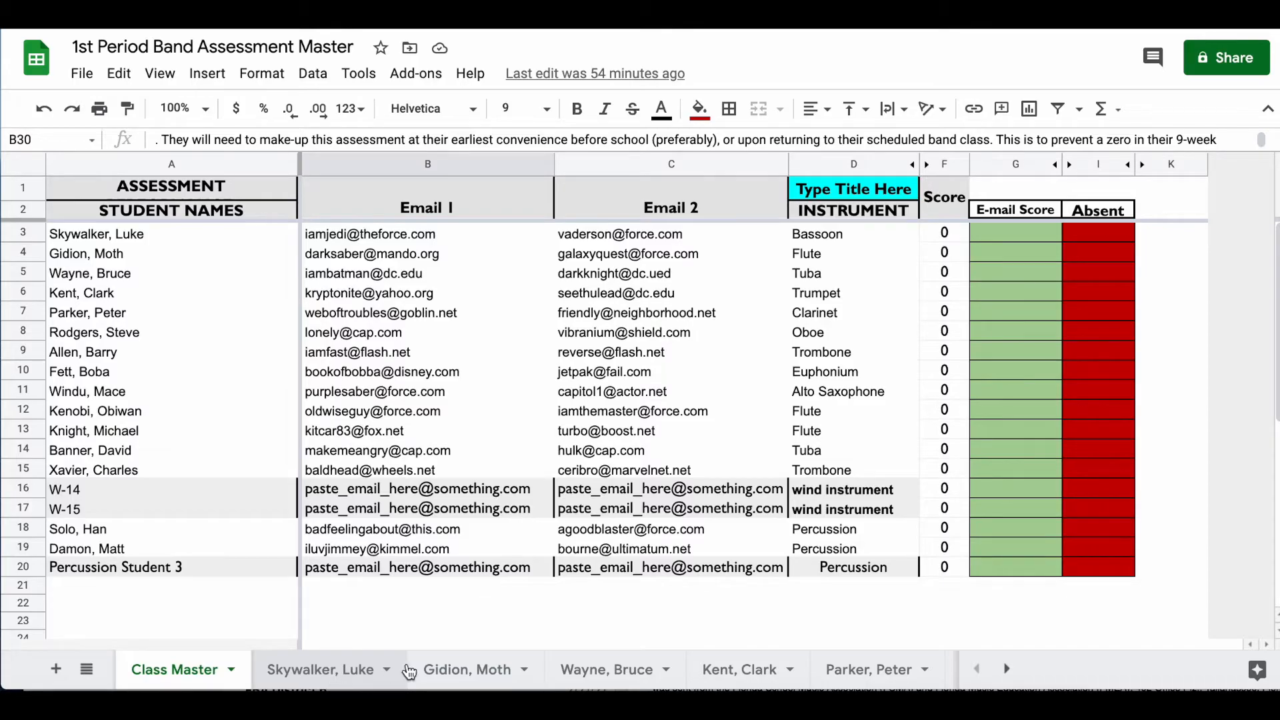
- Review the first two students' sheets, then the Class Master roster and the e-mail templates below it
left_click(330, 670)
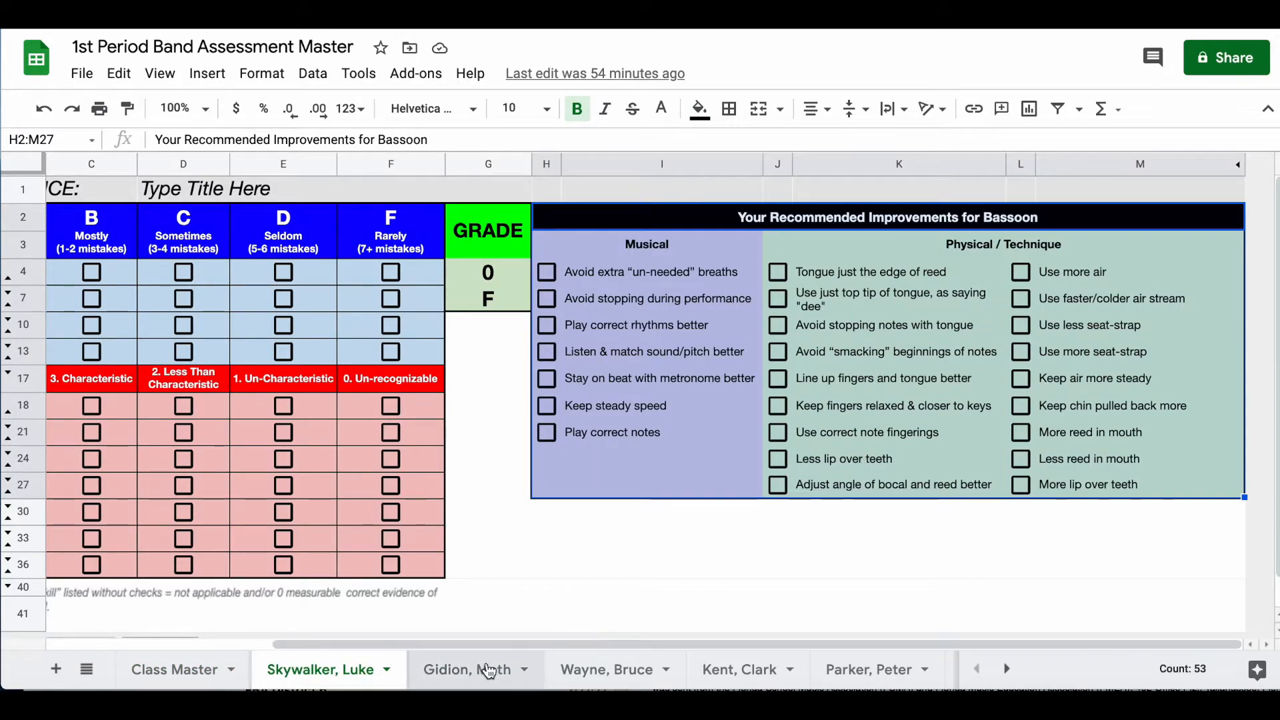
left_click(459, 672)
left_click(173, 670)
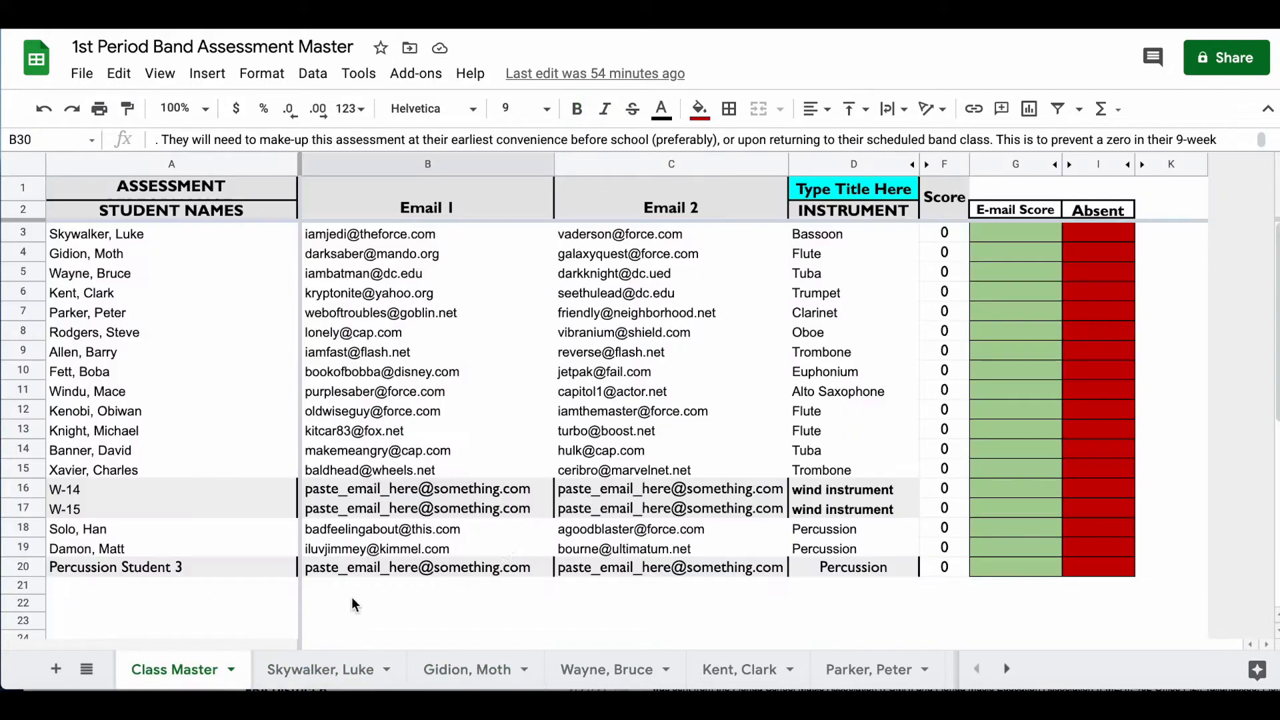
scroll(430, 593, "down", 1)
scroll(431, 591, "down", 5)
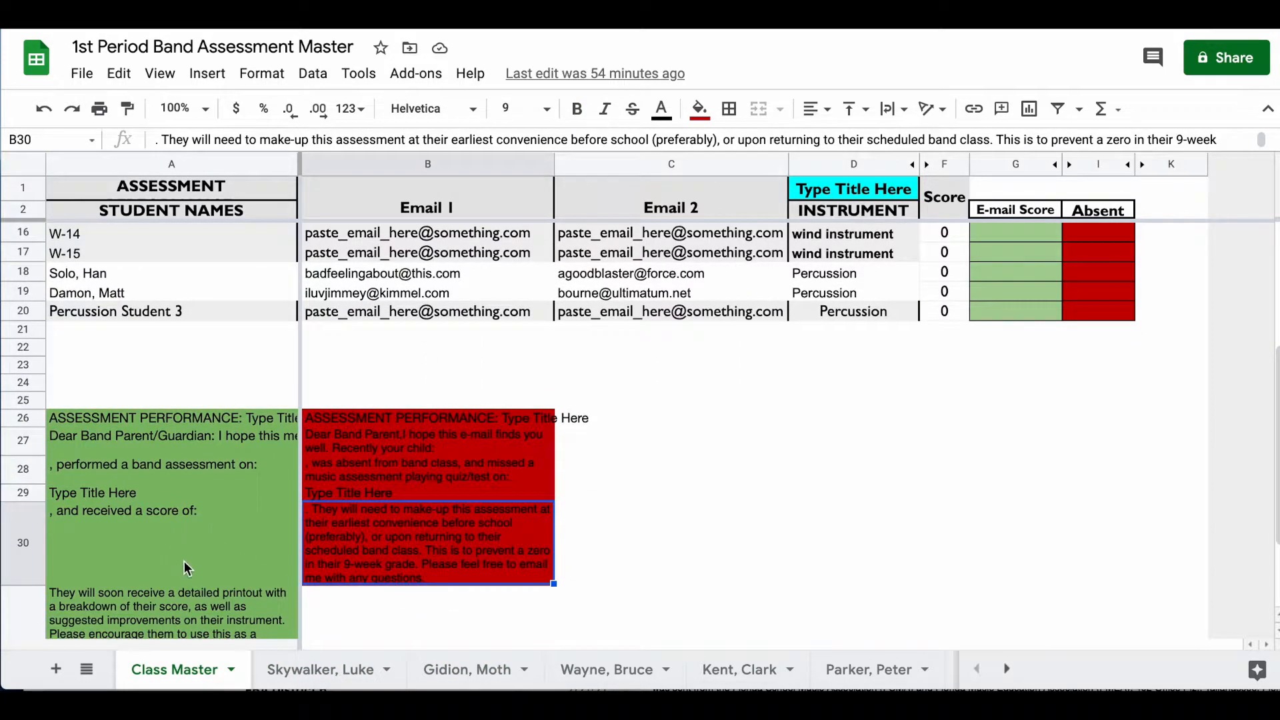
scroll(530, 427, "up", 5)
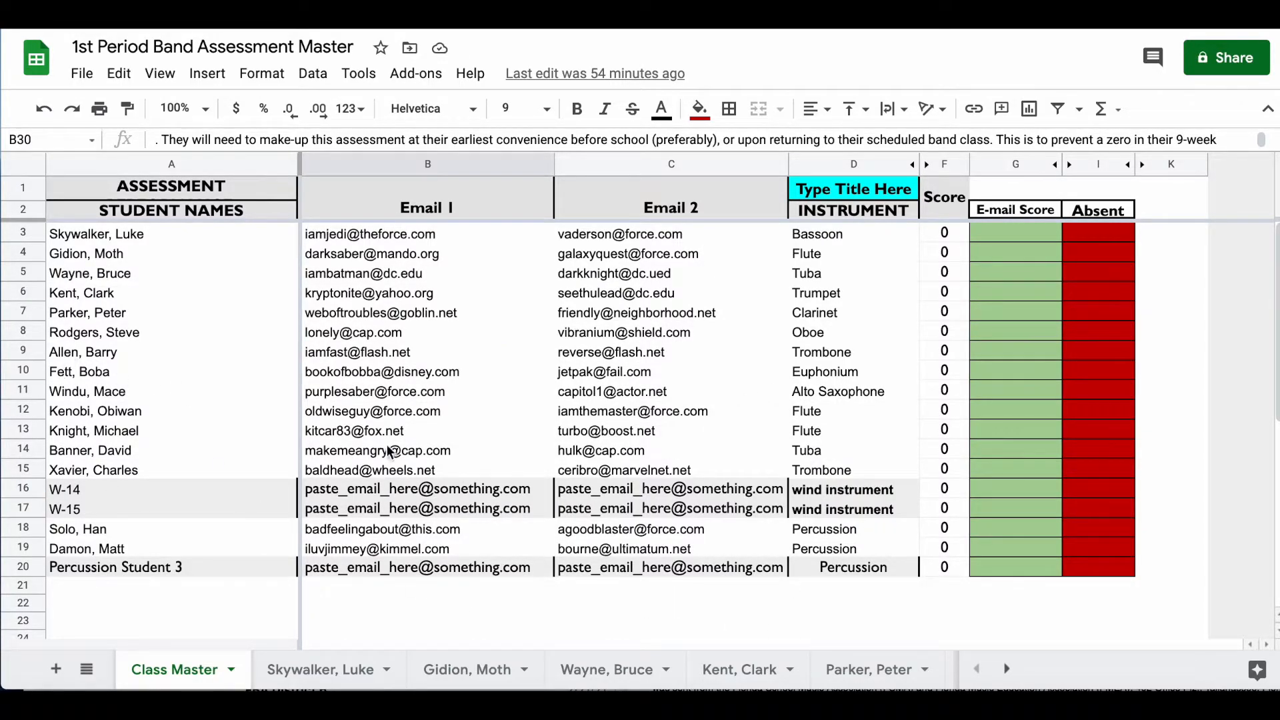
mouse_move(639, 453)
- Make a copy of the master spreadsheet named 1st Period Band Assessment B-flat scale
left_click(82, 74)
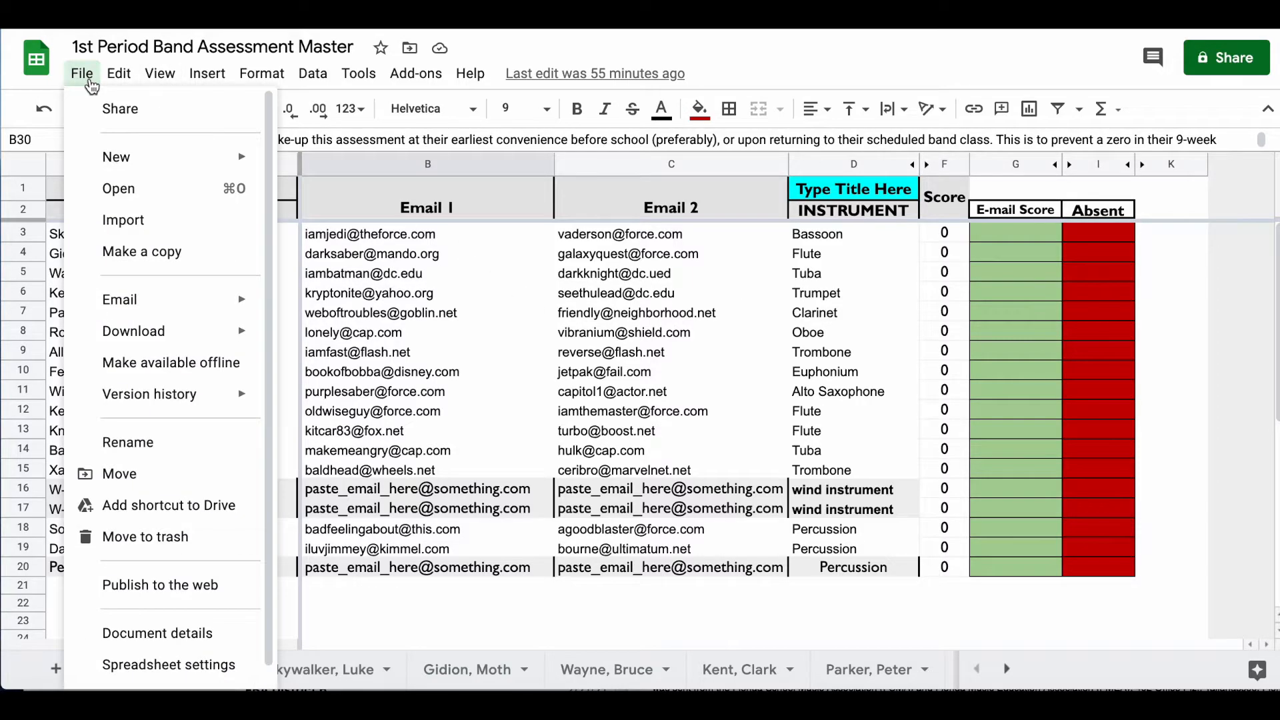
left_click(170, 260)
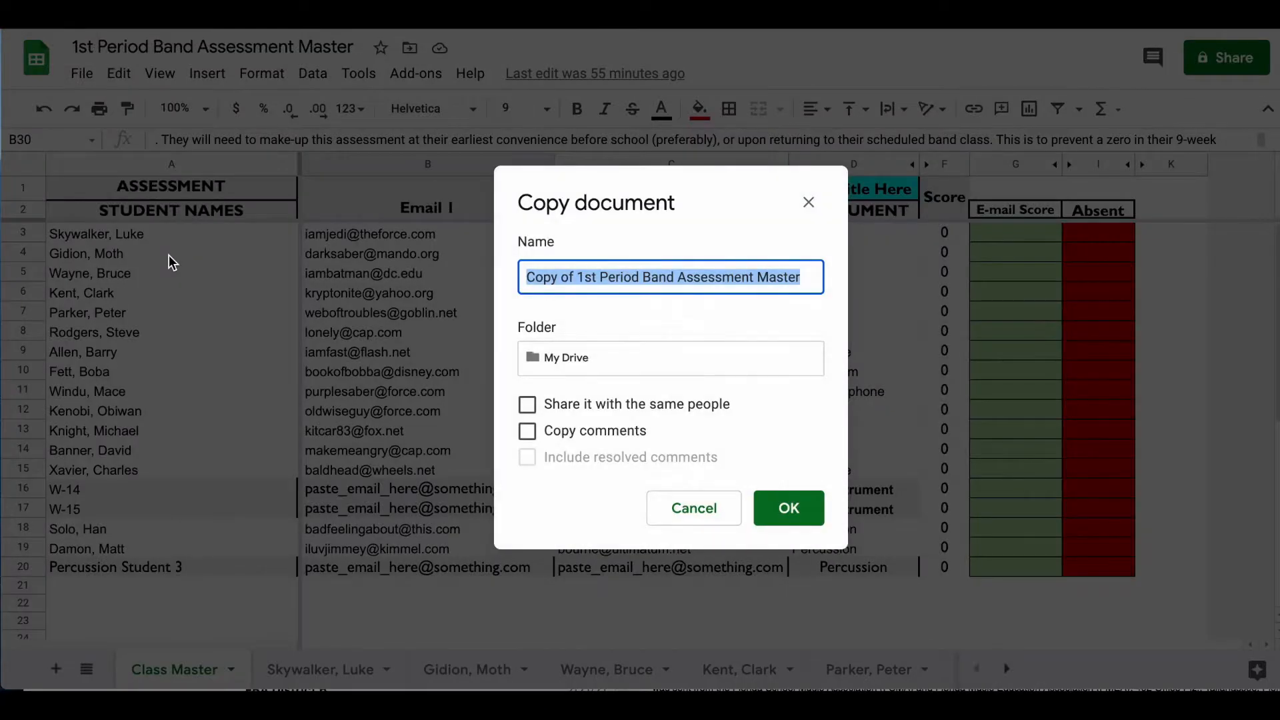
left_click(577, 276)
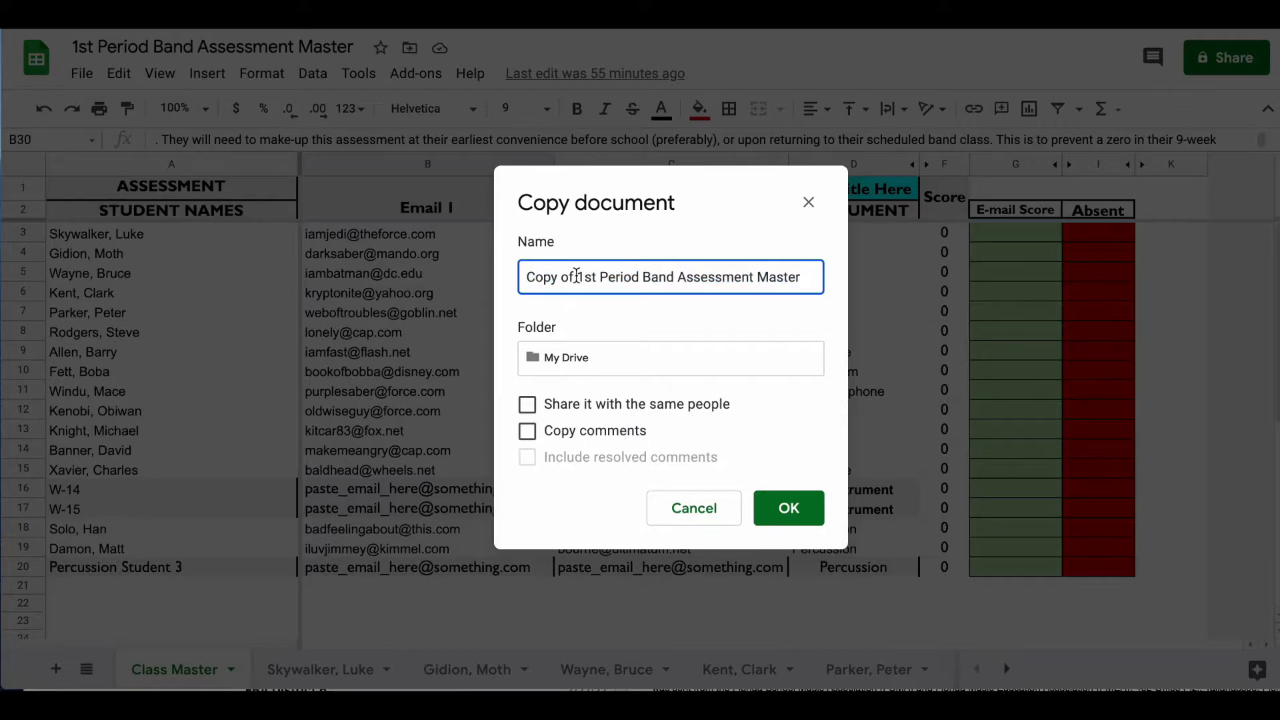
left_click_drag(577, 278, 502, 282)
key("BackSpace")
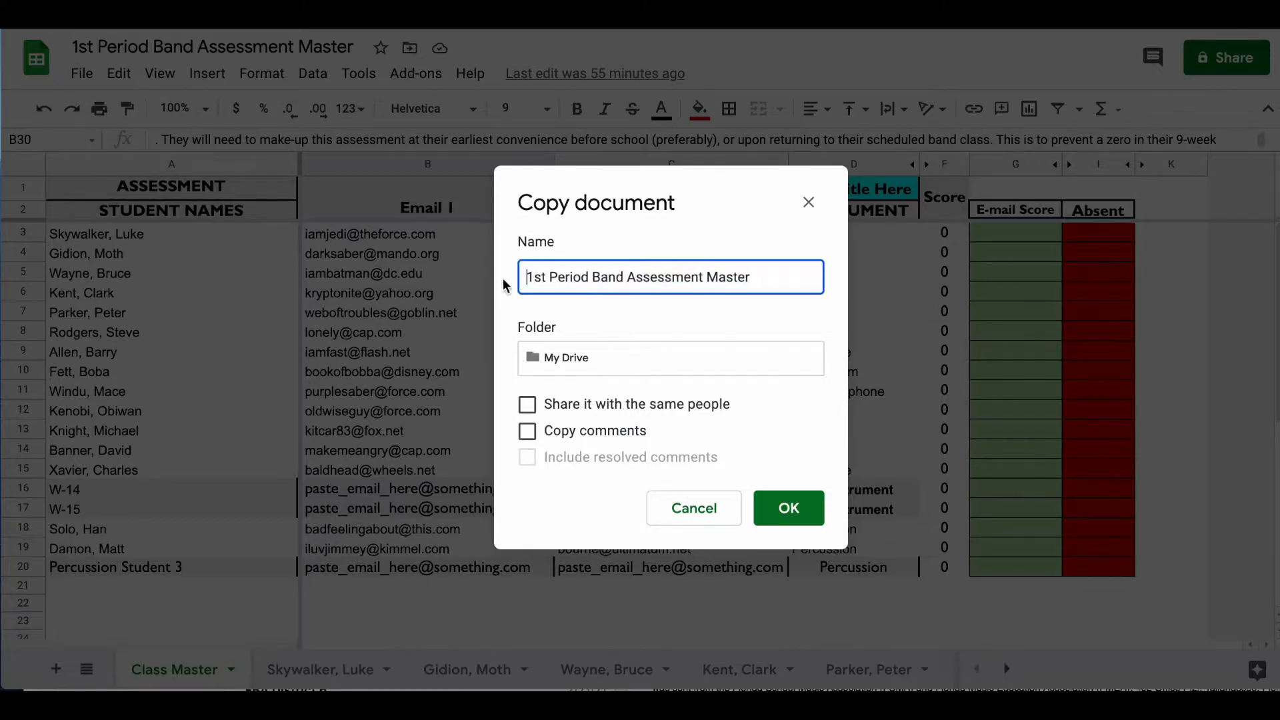
double_click(722, 277)
type("B-flat scale")
left_click(790, 510)
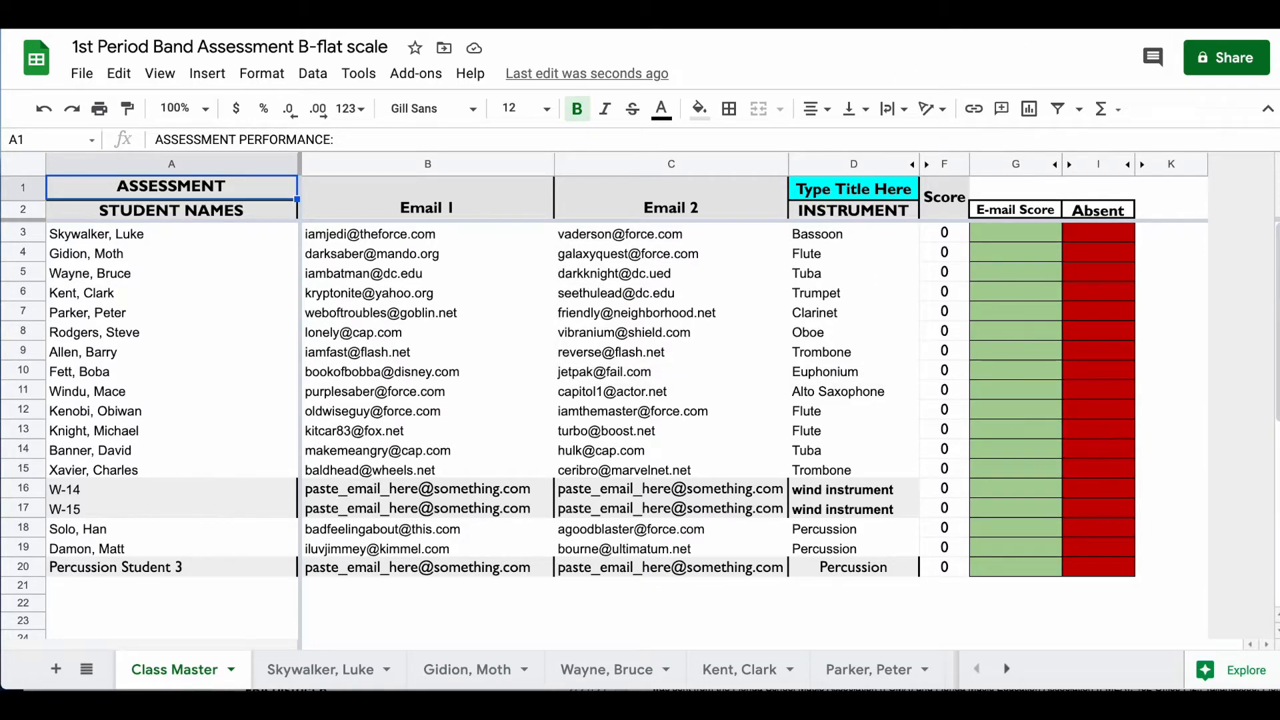
left_click(789, 508)
- Check the first student's sheet in the copied file and the parent e-mail columns in Class Master
left_click(324, 671)
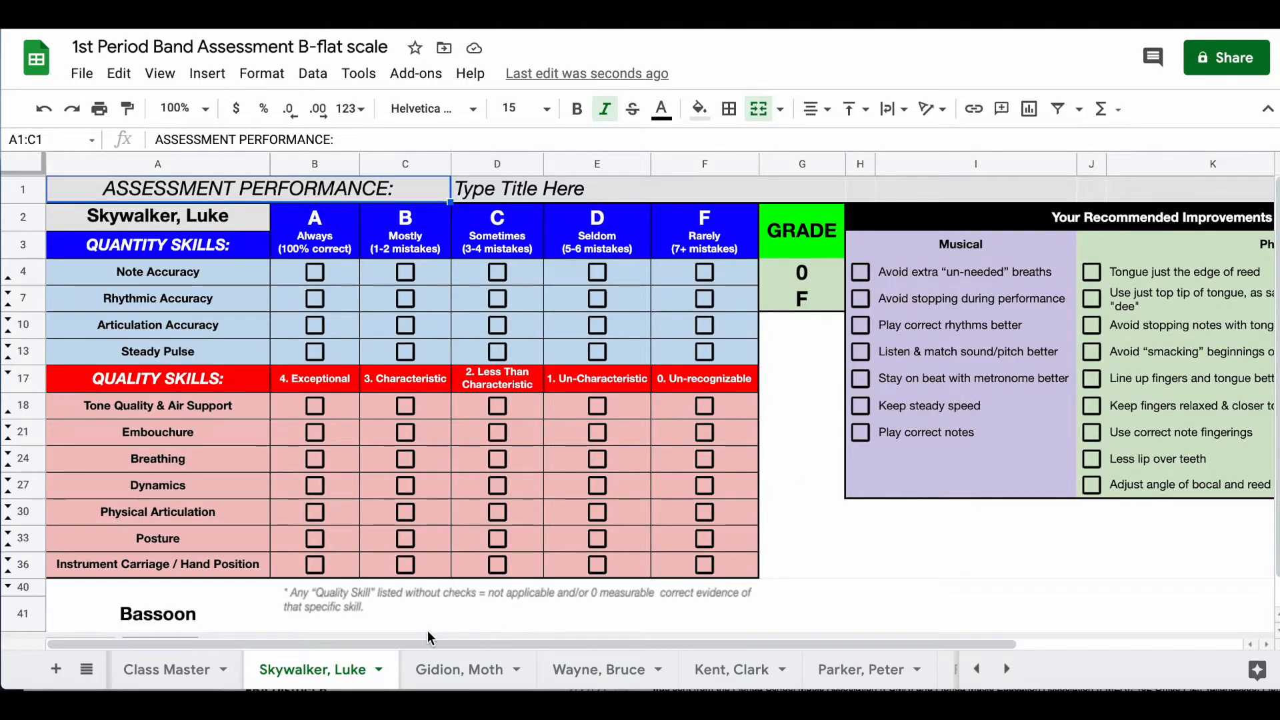
left_click(171, 669)
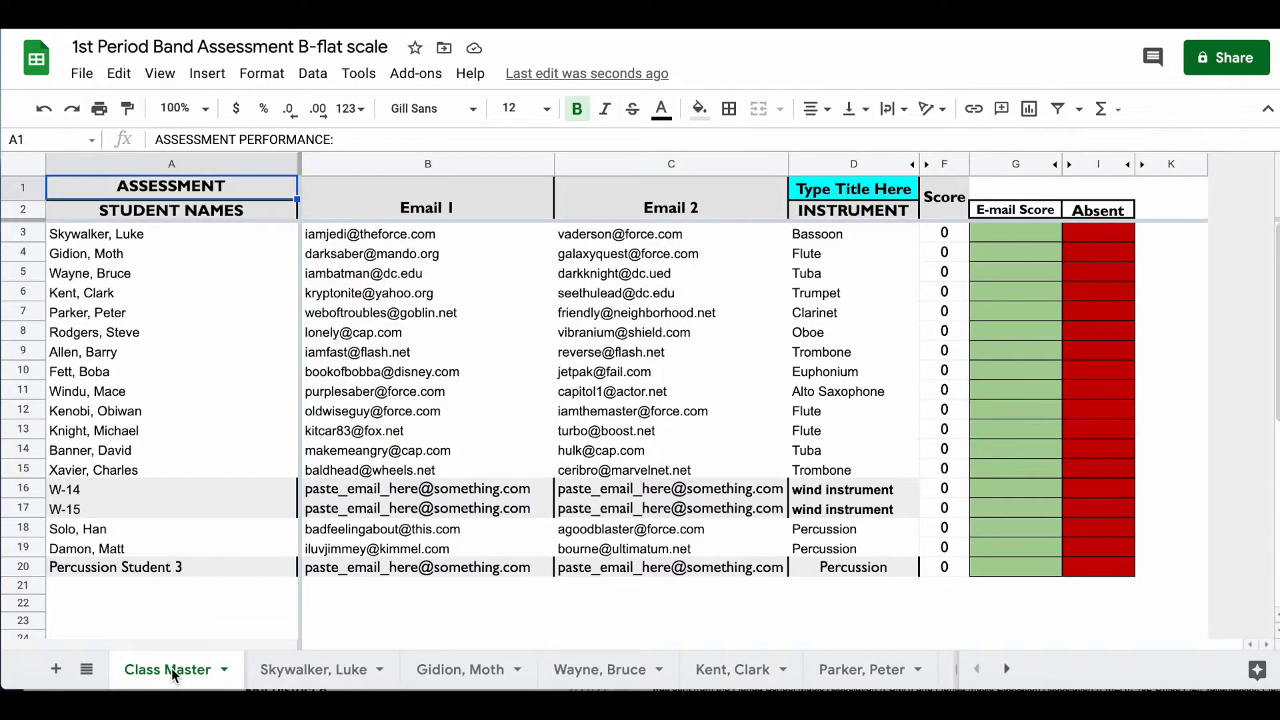
left_click(435, 259)
left_click(745, 258)
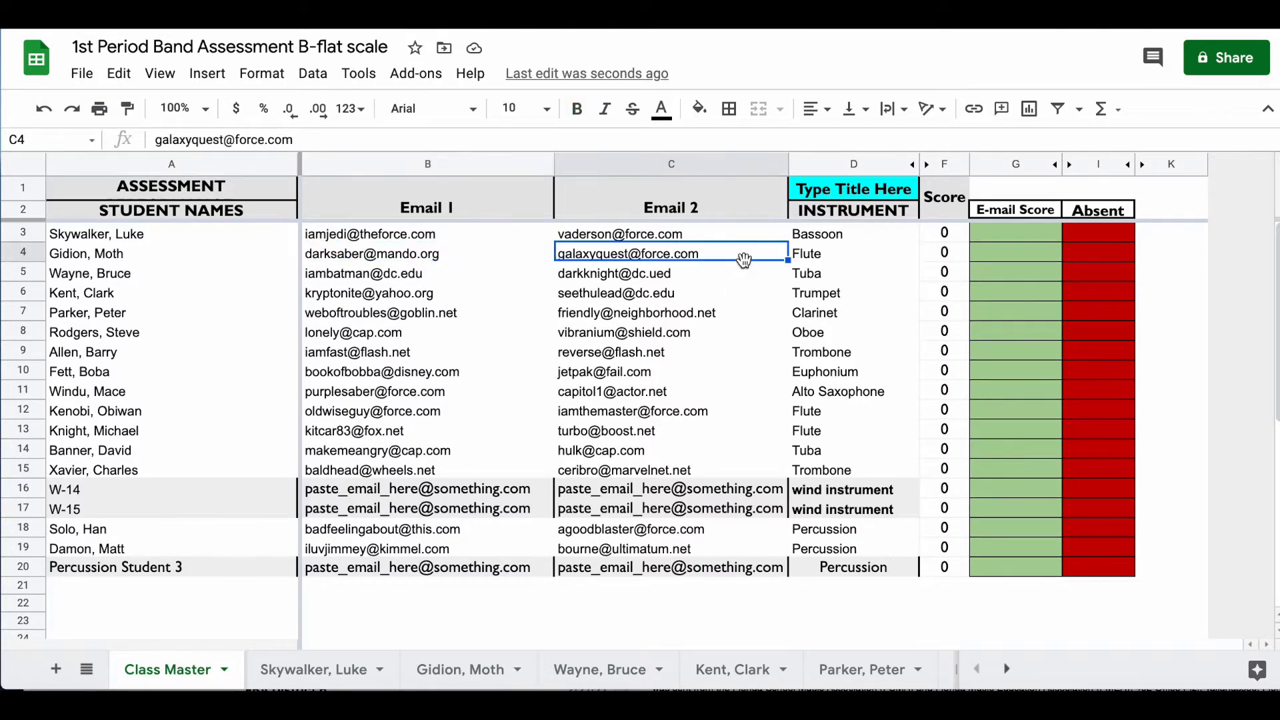
left_click(721, 387)
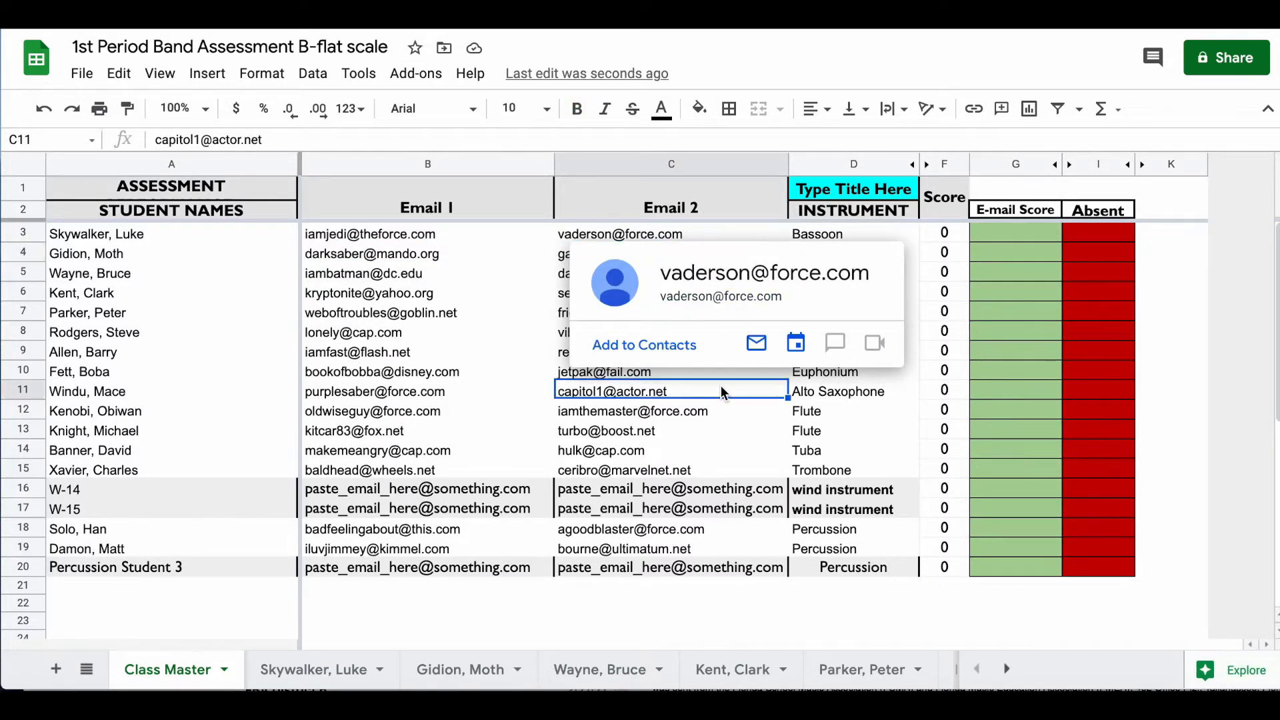
- Replace the title placeholder in D1 of Class Master with B-flat scale
left_click(853, 192)
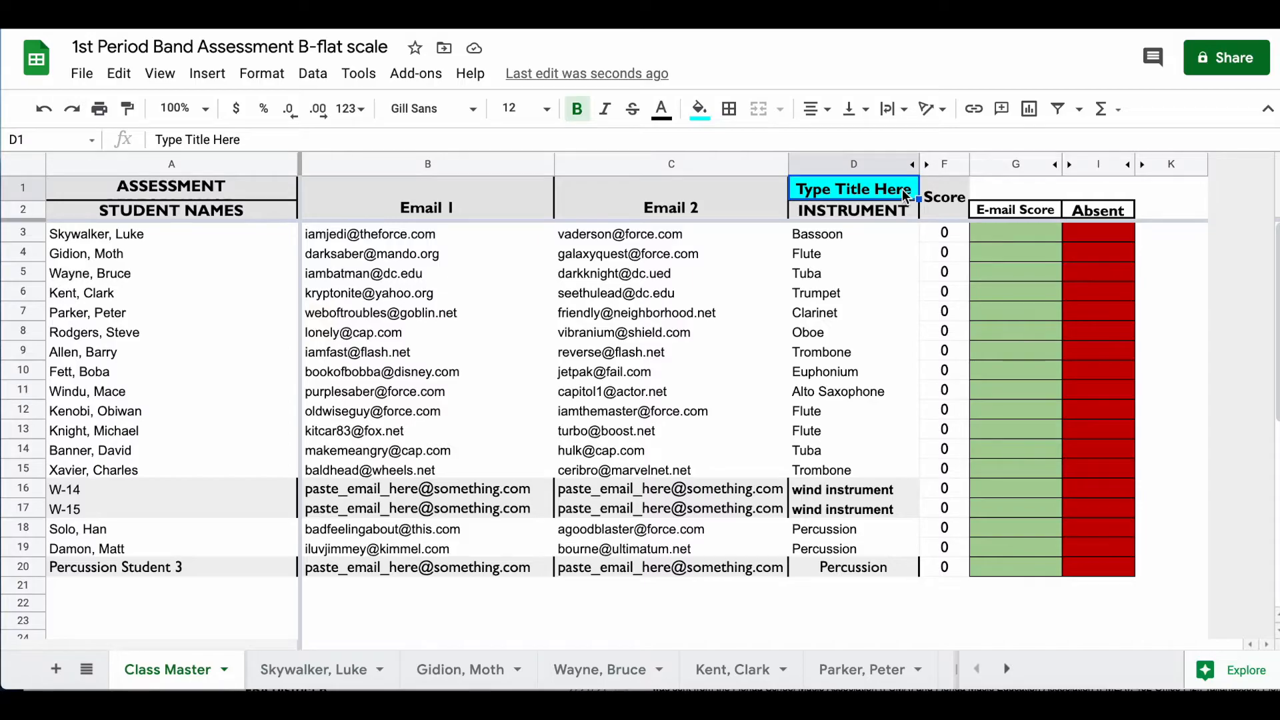
type("B-flat")
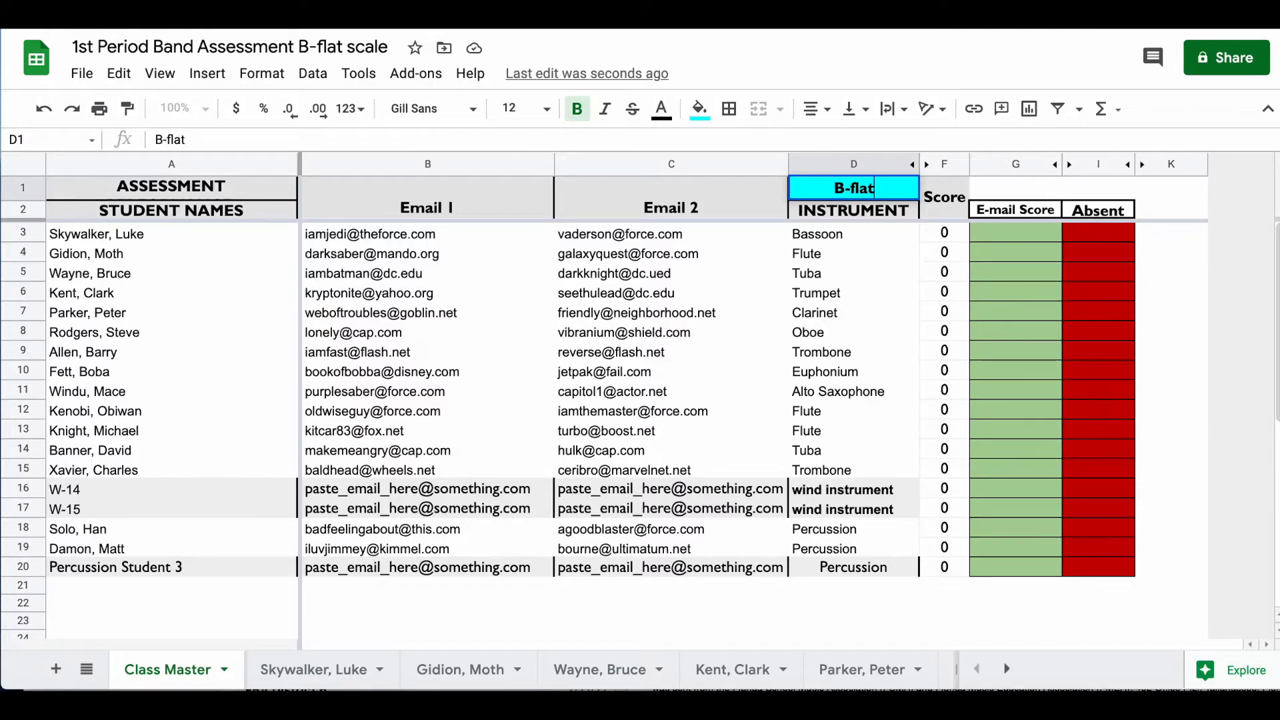
type(" scale")
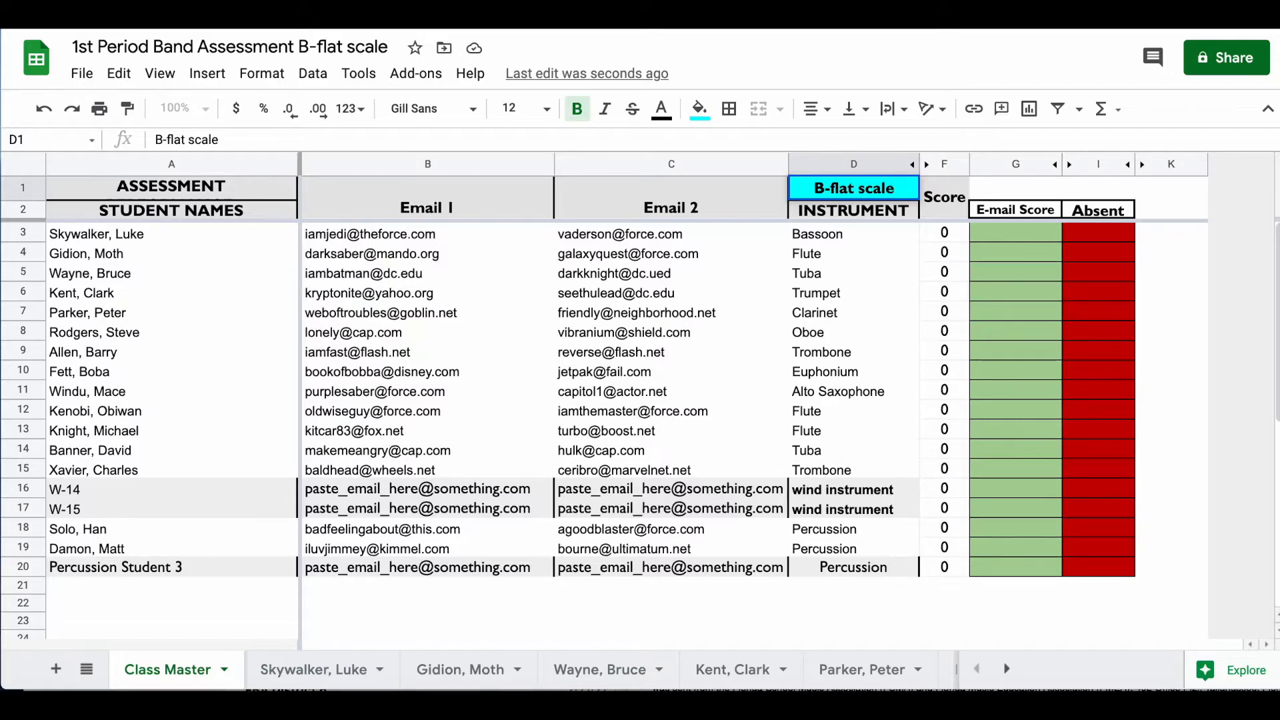
left_click(832, 212)
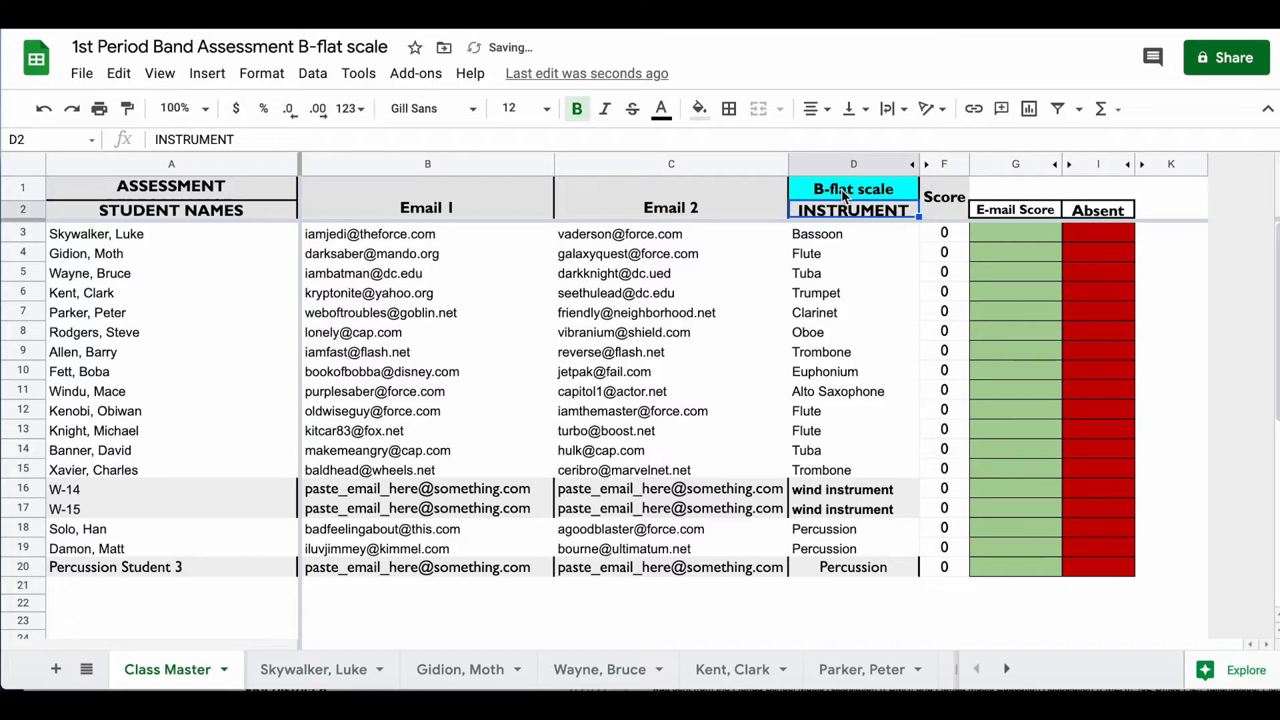
left_click(844, 193)
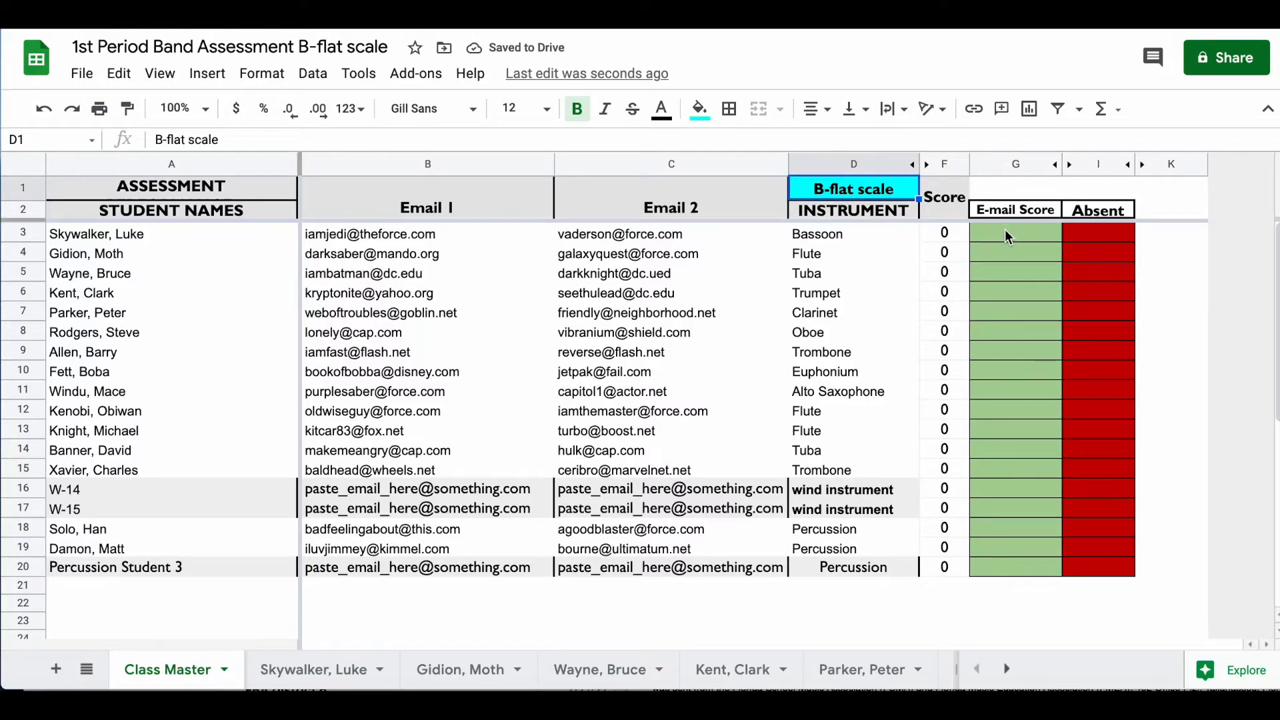
mouse_move(1007, 235)
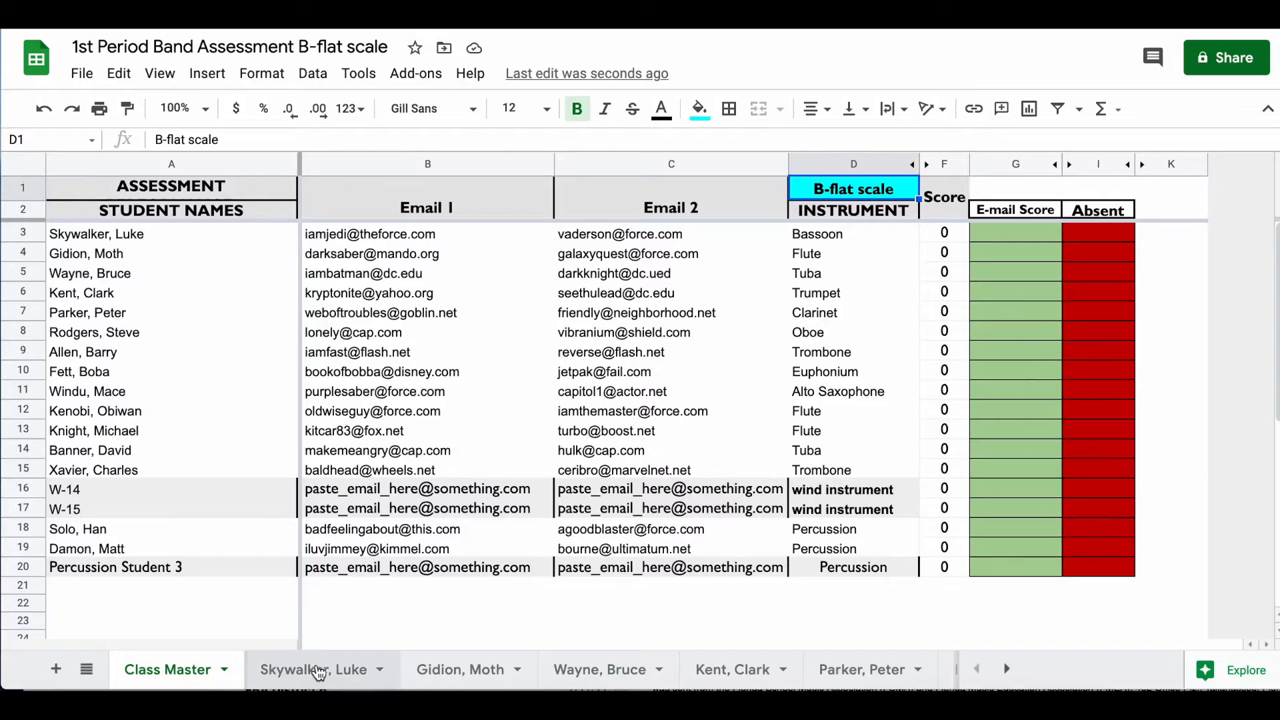
- On the second student's Flute sheet, rate Note Accuracy B, Rhythmic Accuracy A, Articulation Accuracy C and Steady Pulse B
left_click(602, 670)
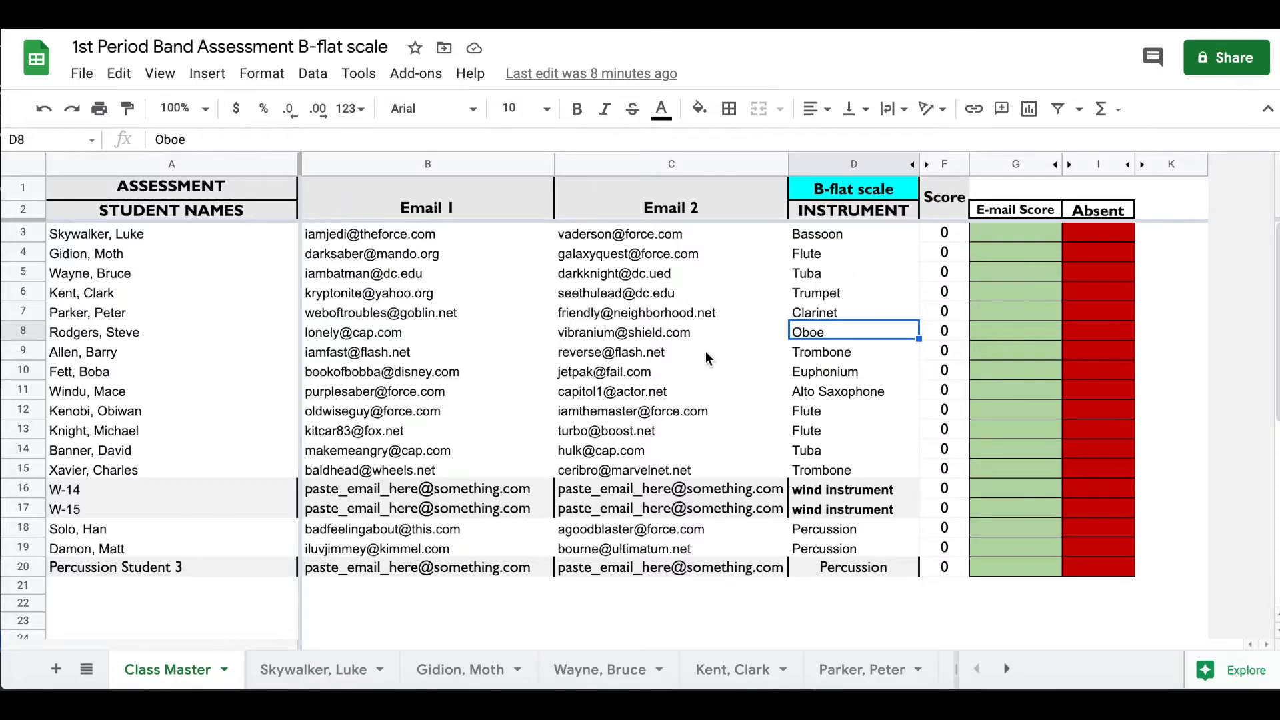
scroll(706, 353, "down", 1)
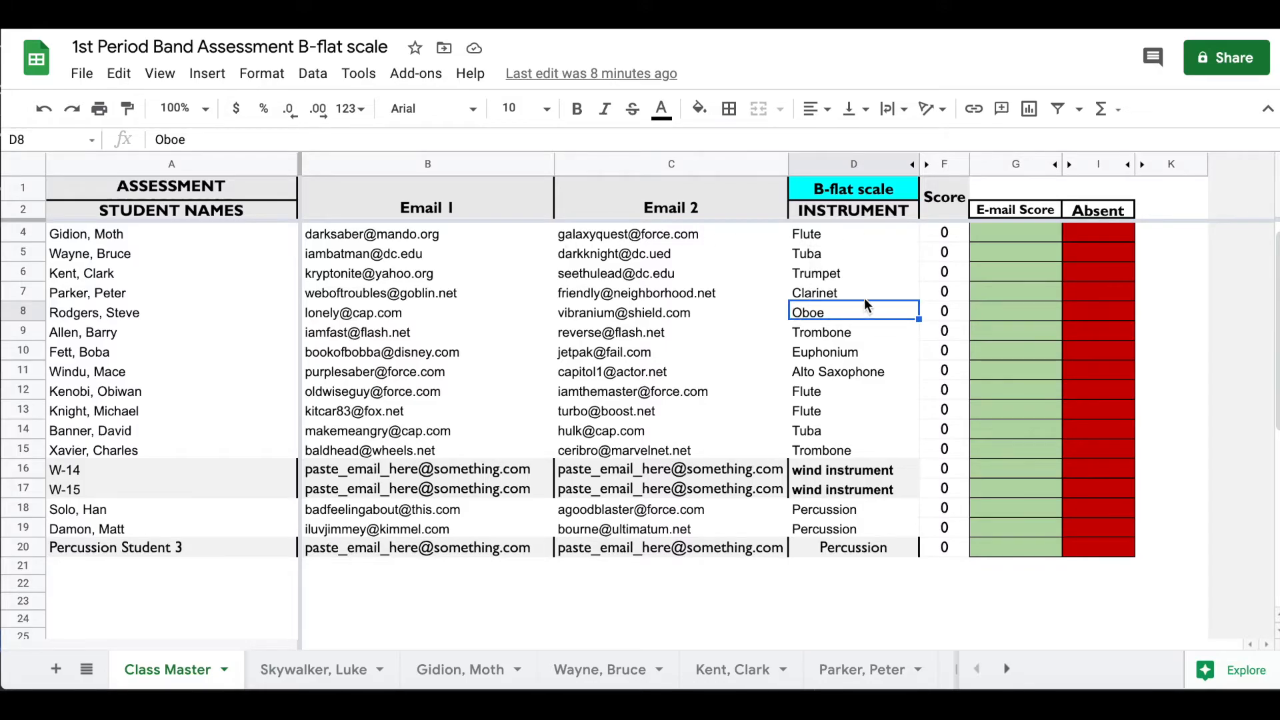
left_click(460, 673)
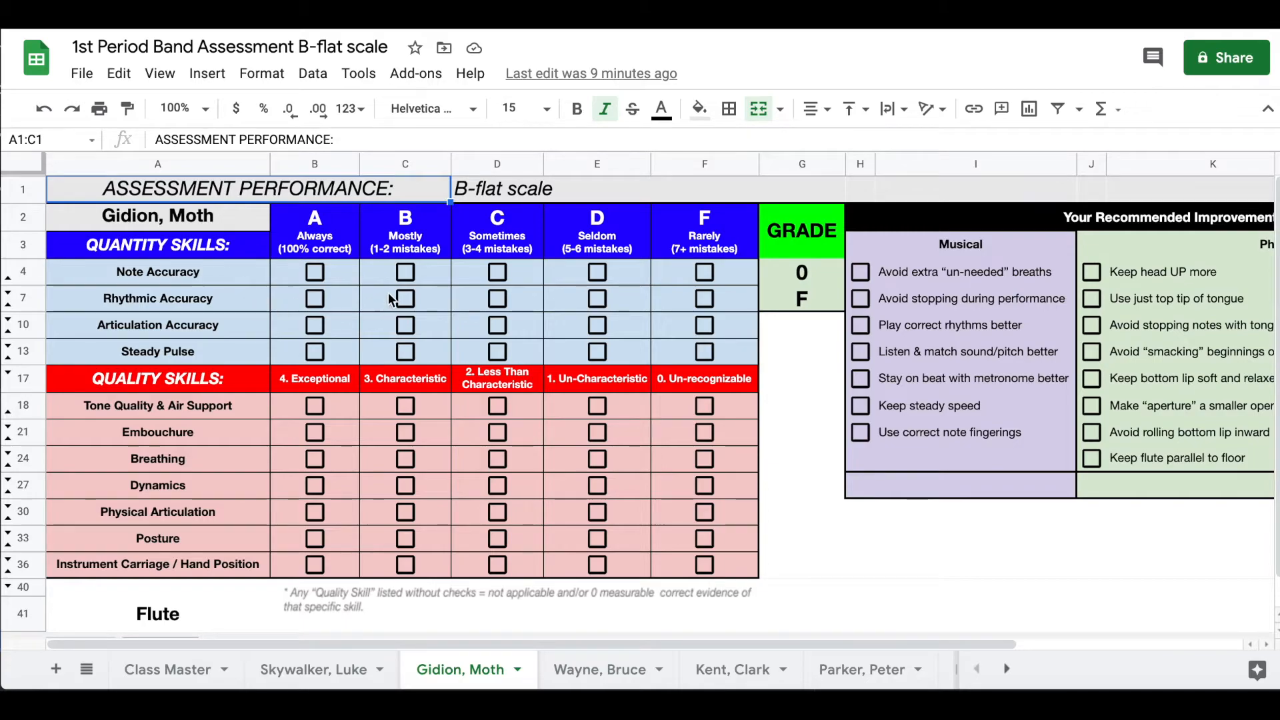
left_click(406, 271)
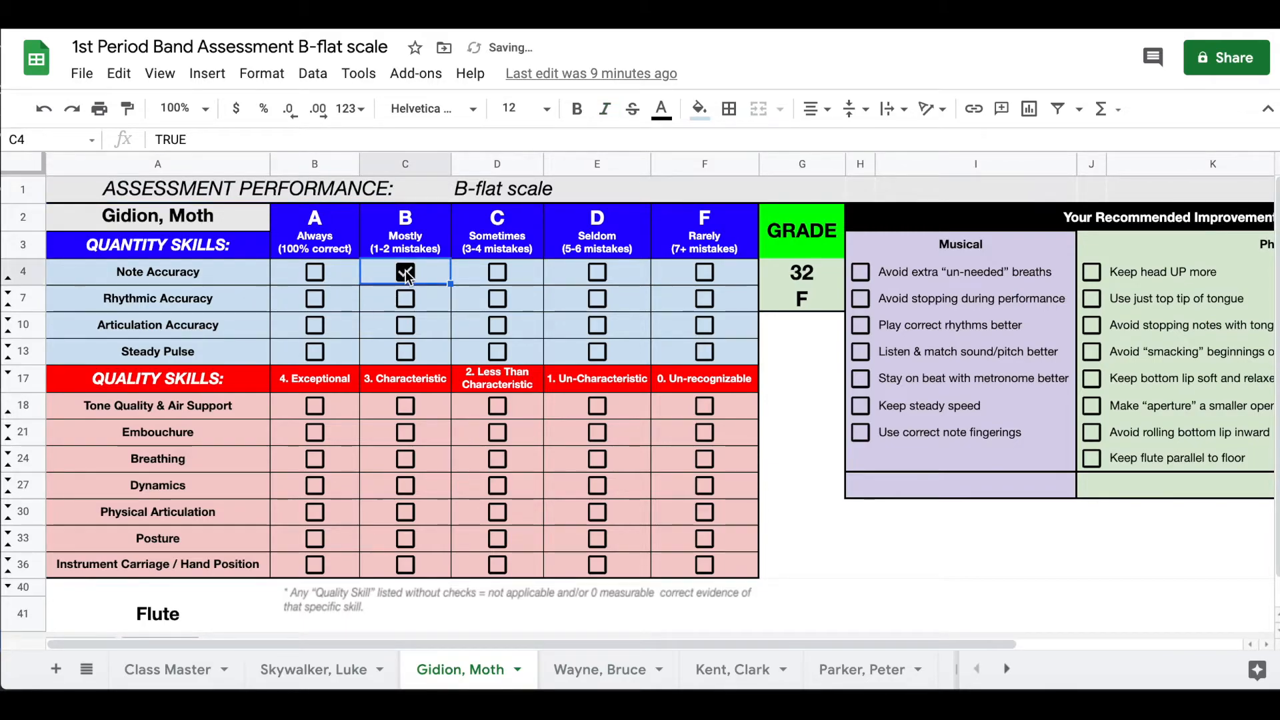
left_click(317, 298)
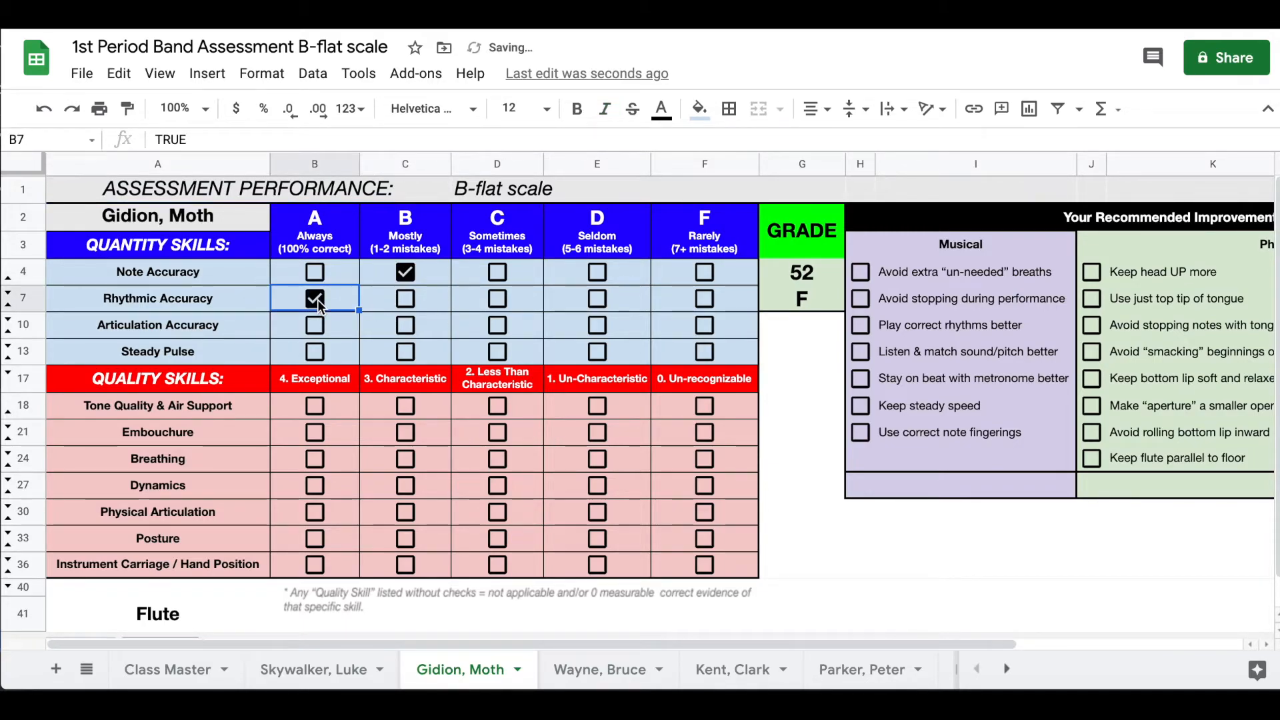
left_click(494, 325)
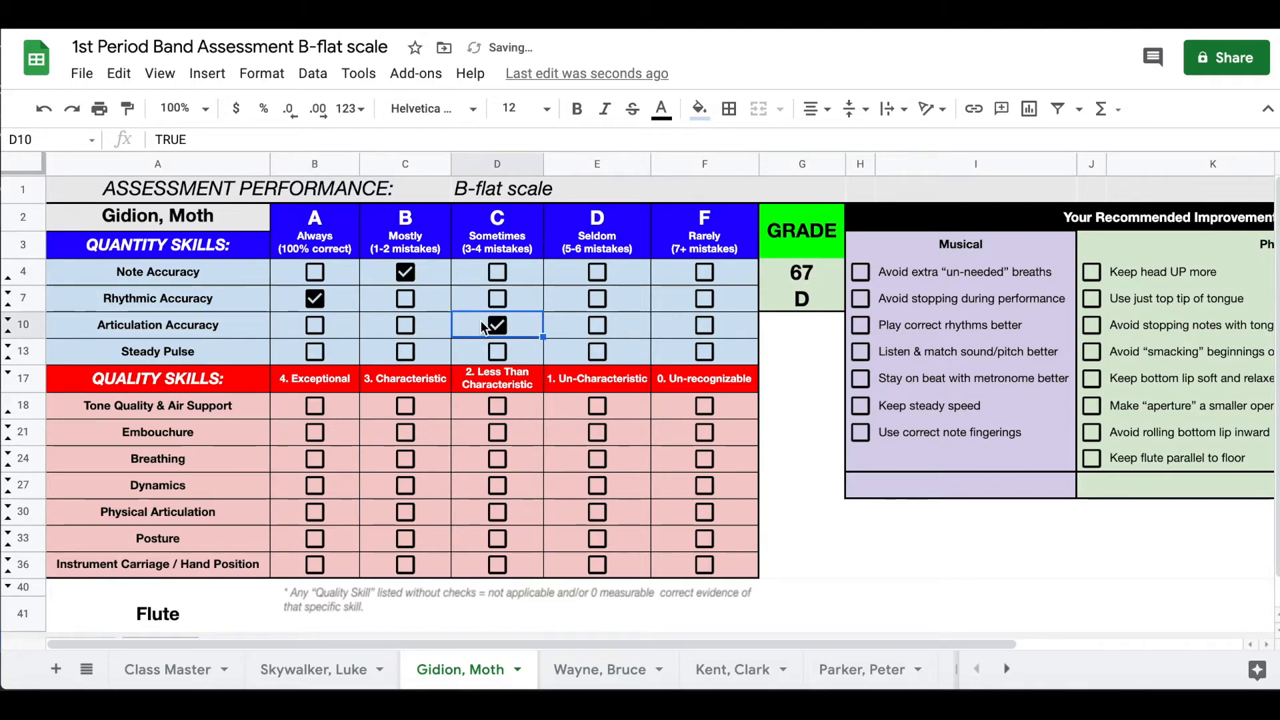
left_click(406, 352)
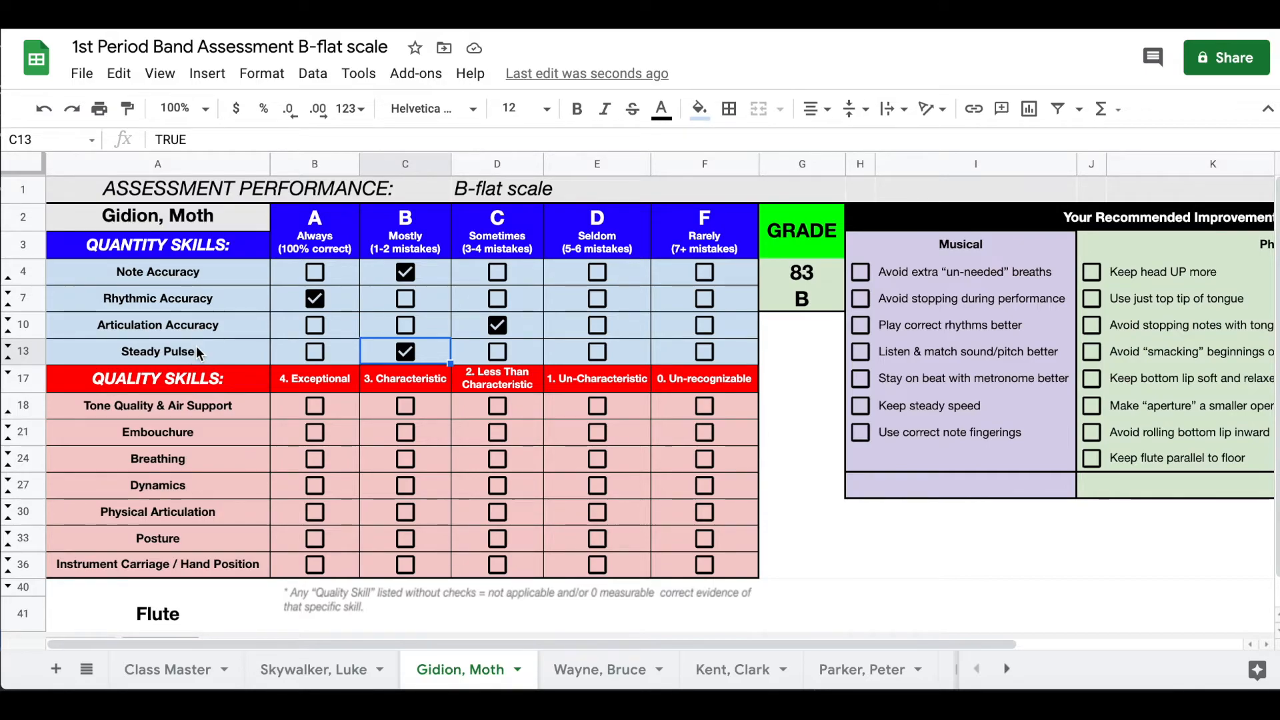
- Clear the second student's ratings for Note Accuracy, Rhythmic Accuracy, Articulation Accuracy and Steady Pulse
left_click(314, 298)
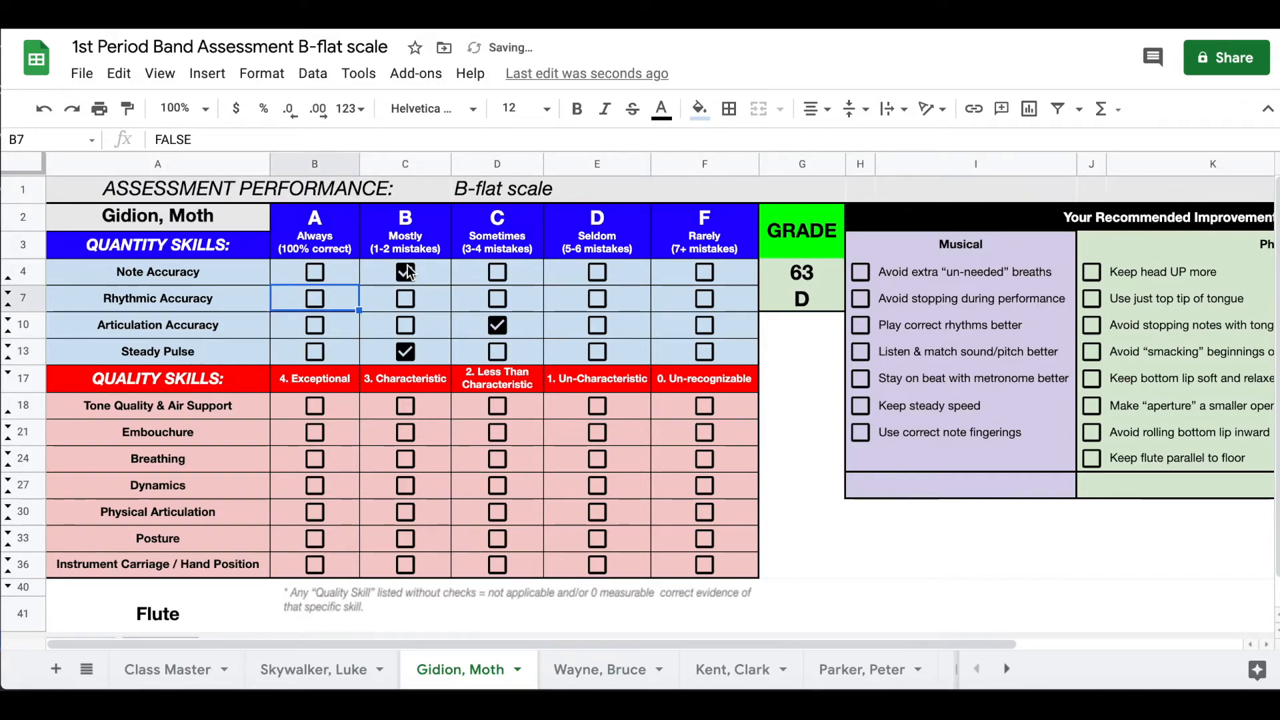
left_click(406, 272)
left_click(498, 326)
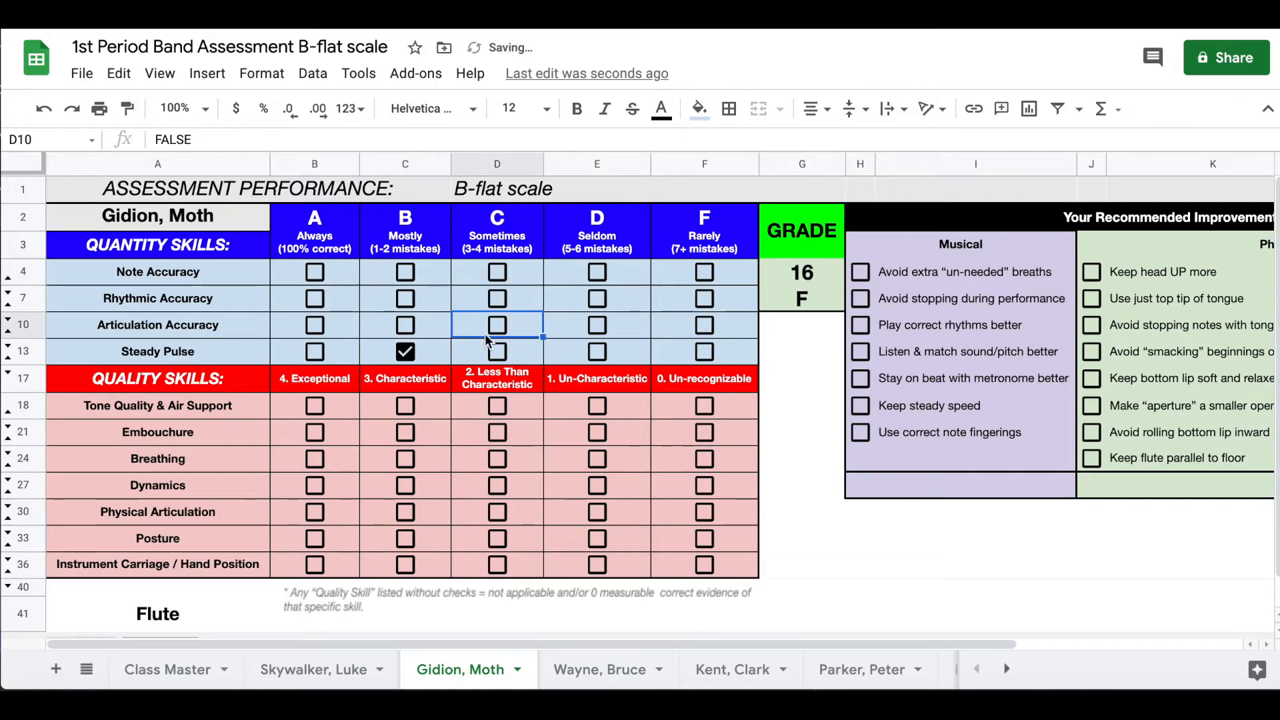
left_click(405, 351)
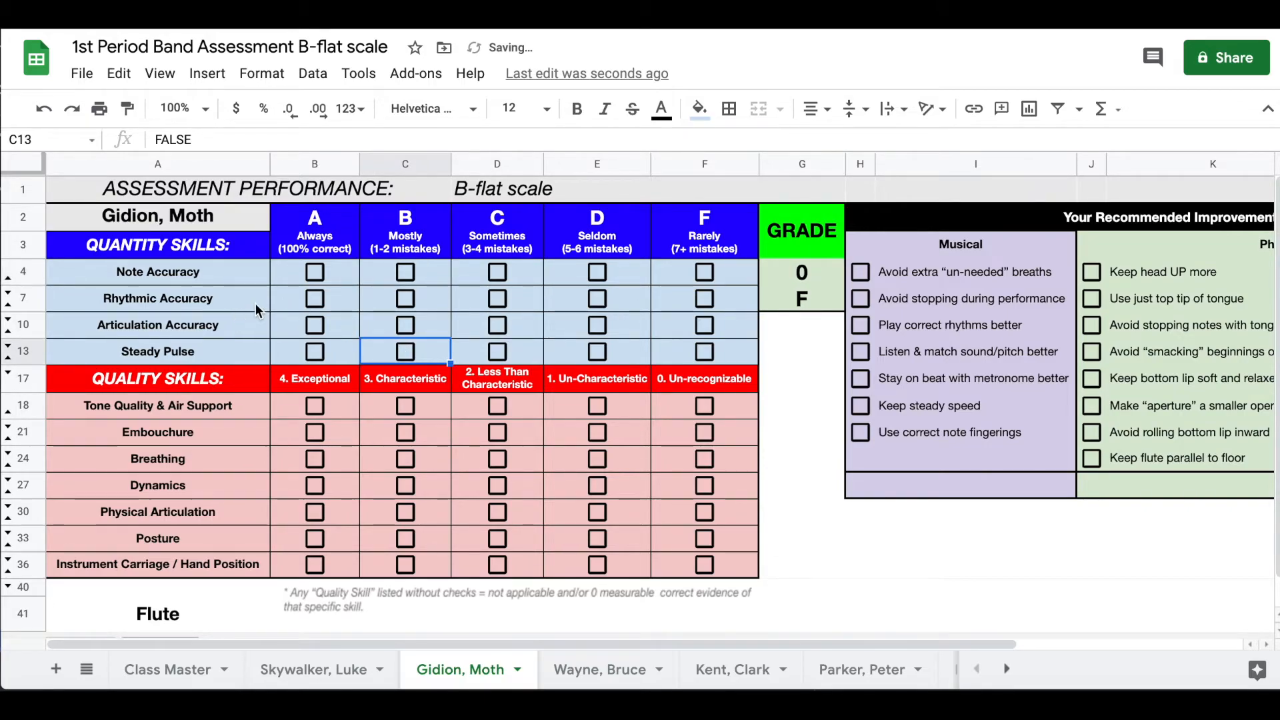
- Rate all seven Quality Skills on the second student's sheet as 3. Characteristic
scroll(258, 308, "down", 1)
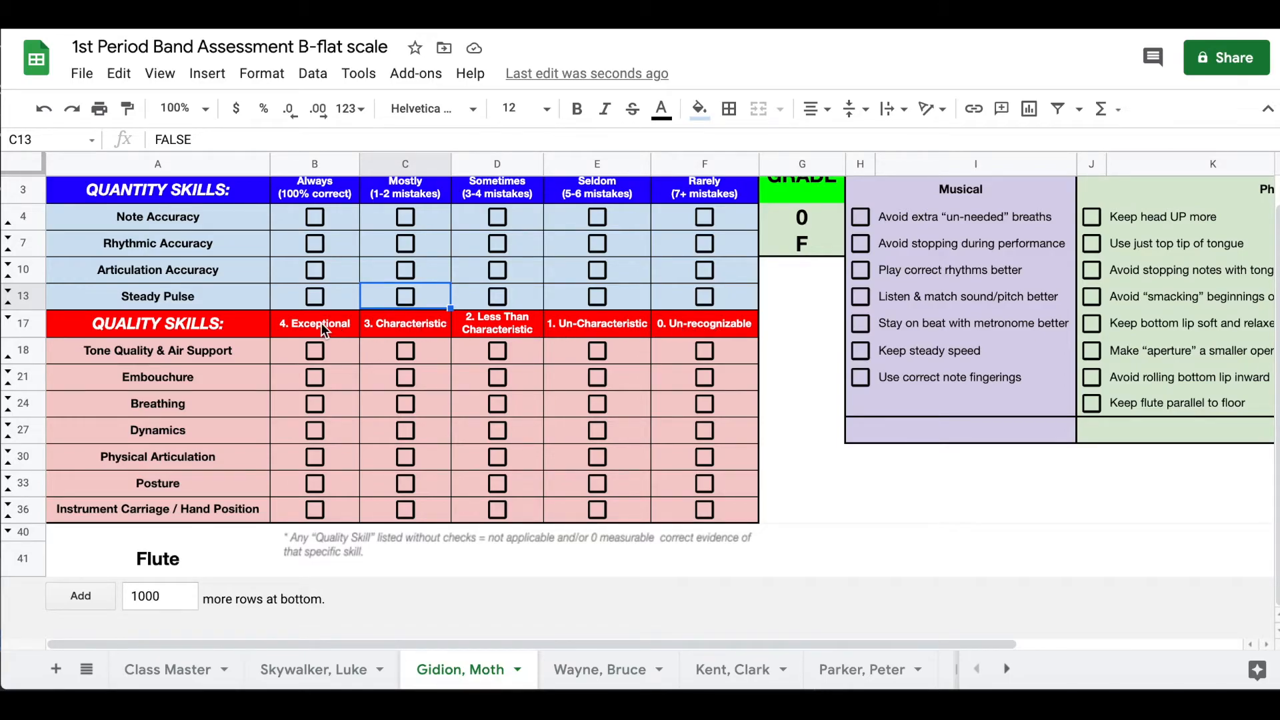
left_click(406, 351)
left_click(406, 378)
left_click(406, 404)
left_click(405, 430)
left_click(406, 458)
left_click(405, 483)
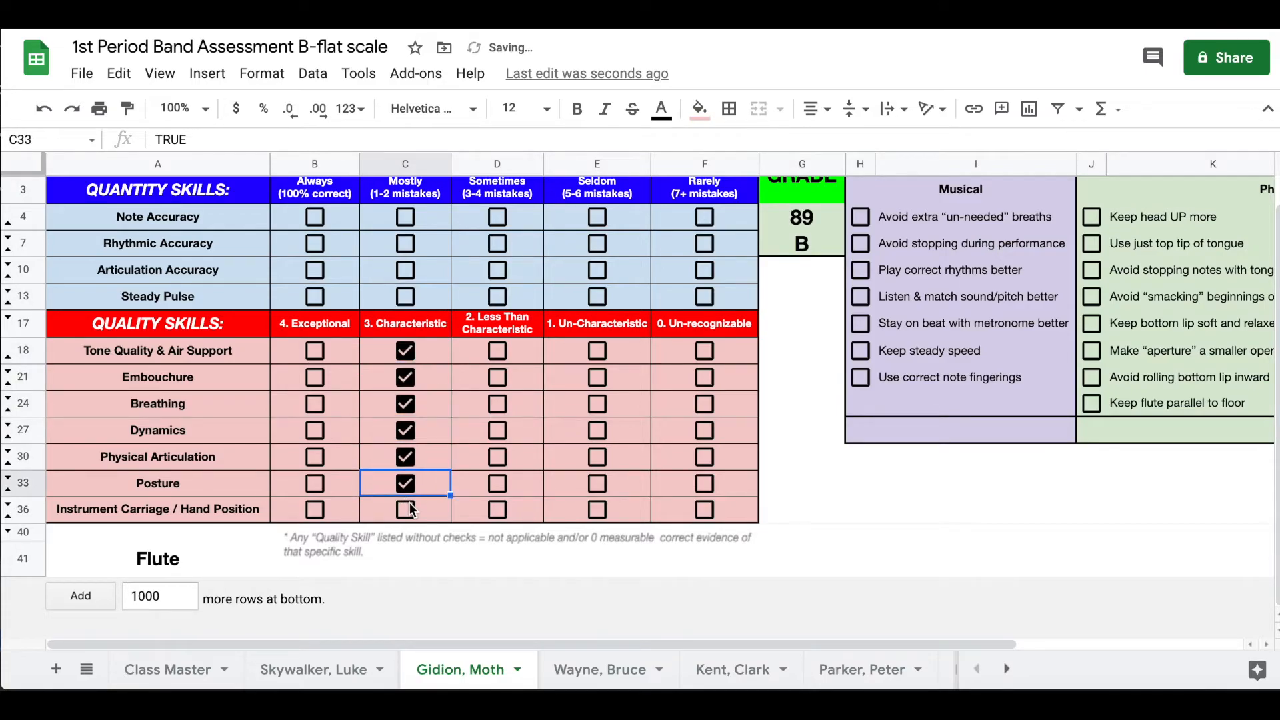
left_click(405, 509)
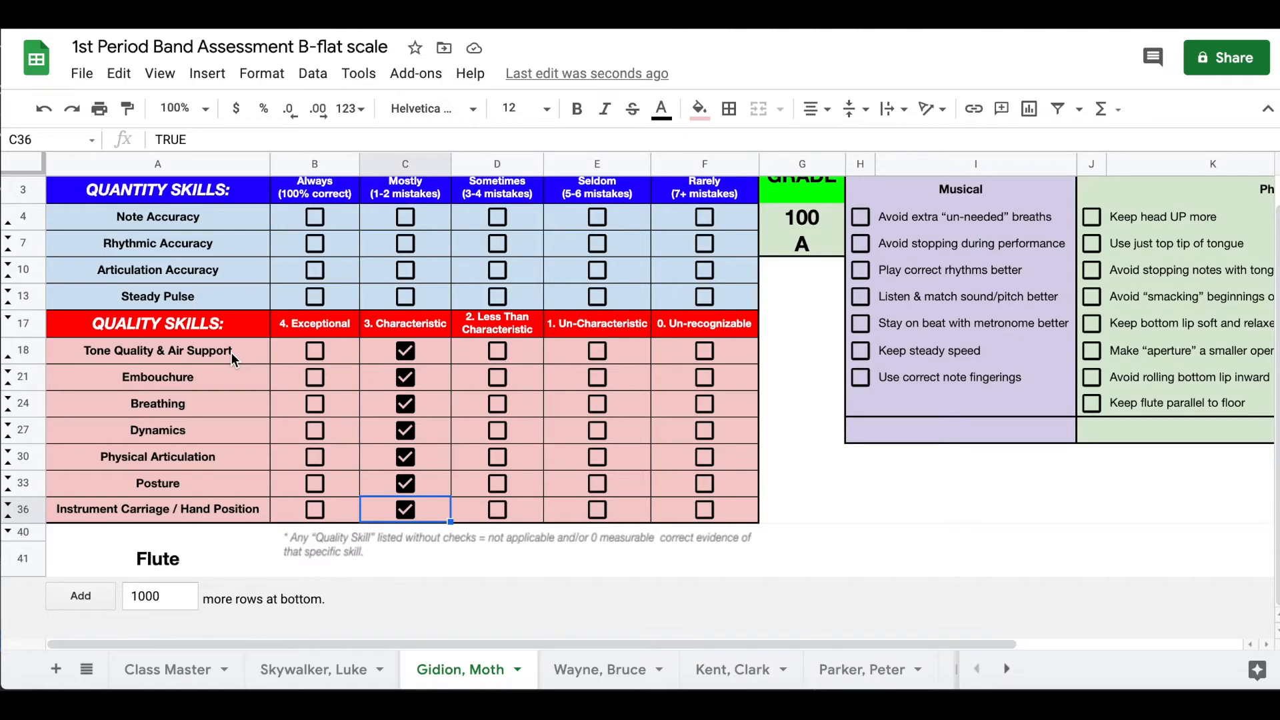
- Clear all seven Quality Skills ratings on the second student's sheet
left_click(406, 352)
left_click(405, 377)
left_click(405, 404)
left_click(405, 431)
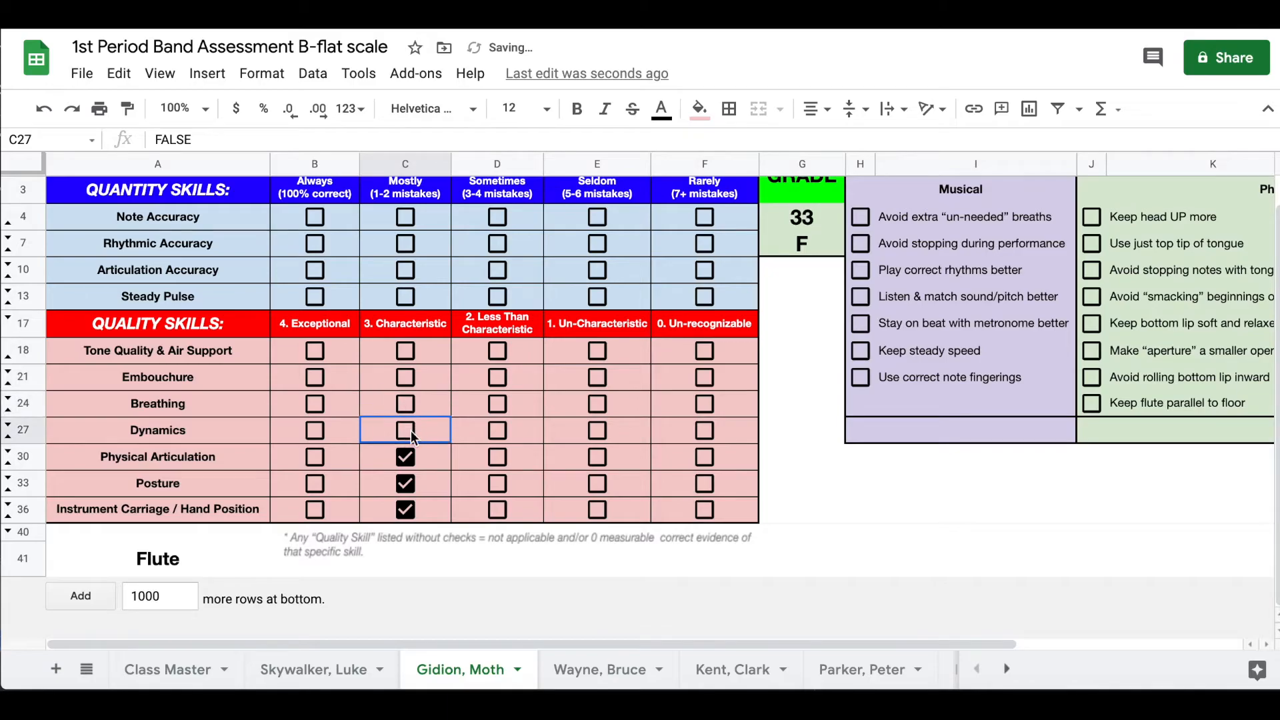
left_click(405, 457)
left_click(406, 484)
left_click(406, 510)
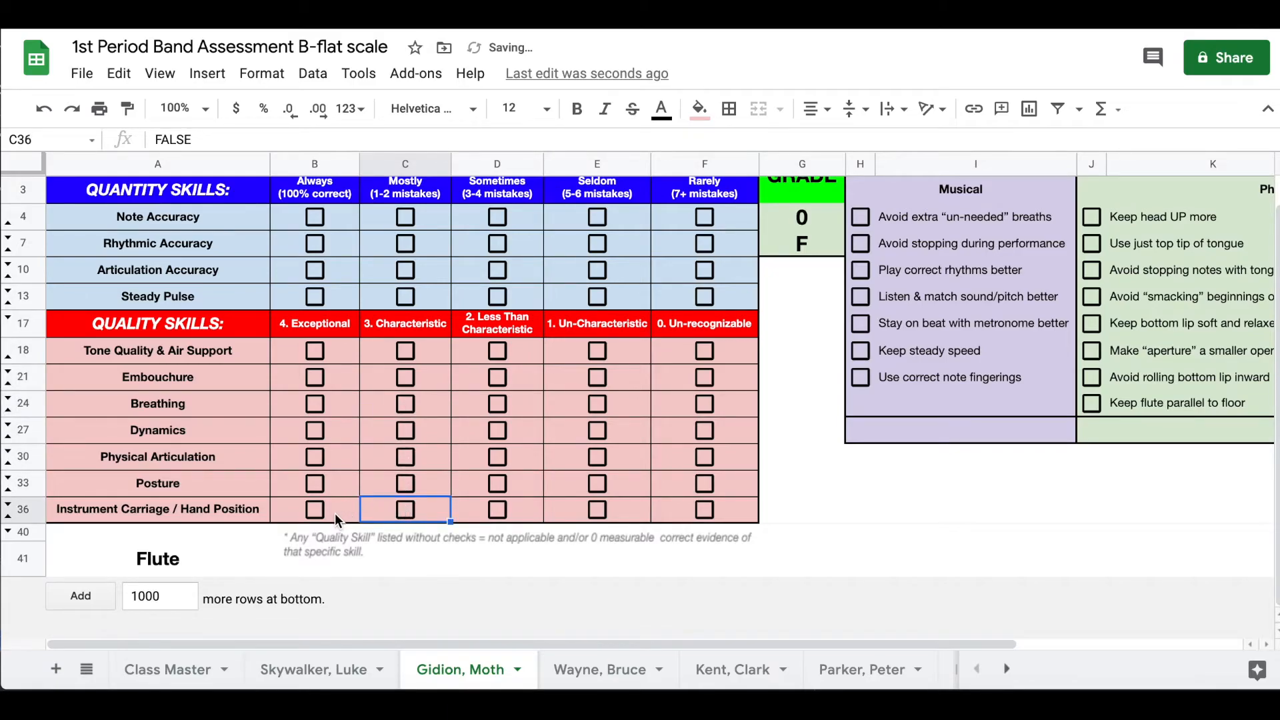
- Rate Posture and Instrument Carriage / Hand Position as 4. Exceptional and the other five Quality Skills as 3. Characteristic
left_click(315, 486)
left_click(315, 510)
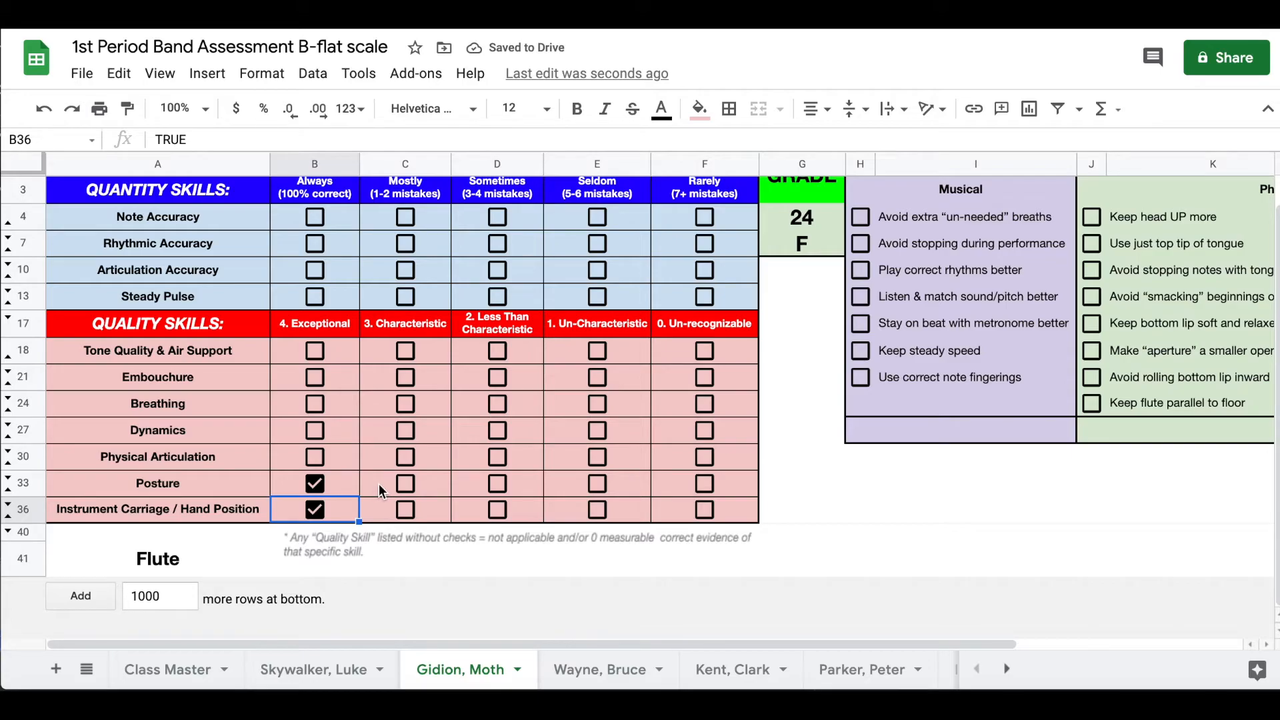
left_click(408, 459)
left_click(409, 432)
left_click(408, 405)
left_click(410, 380)
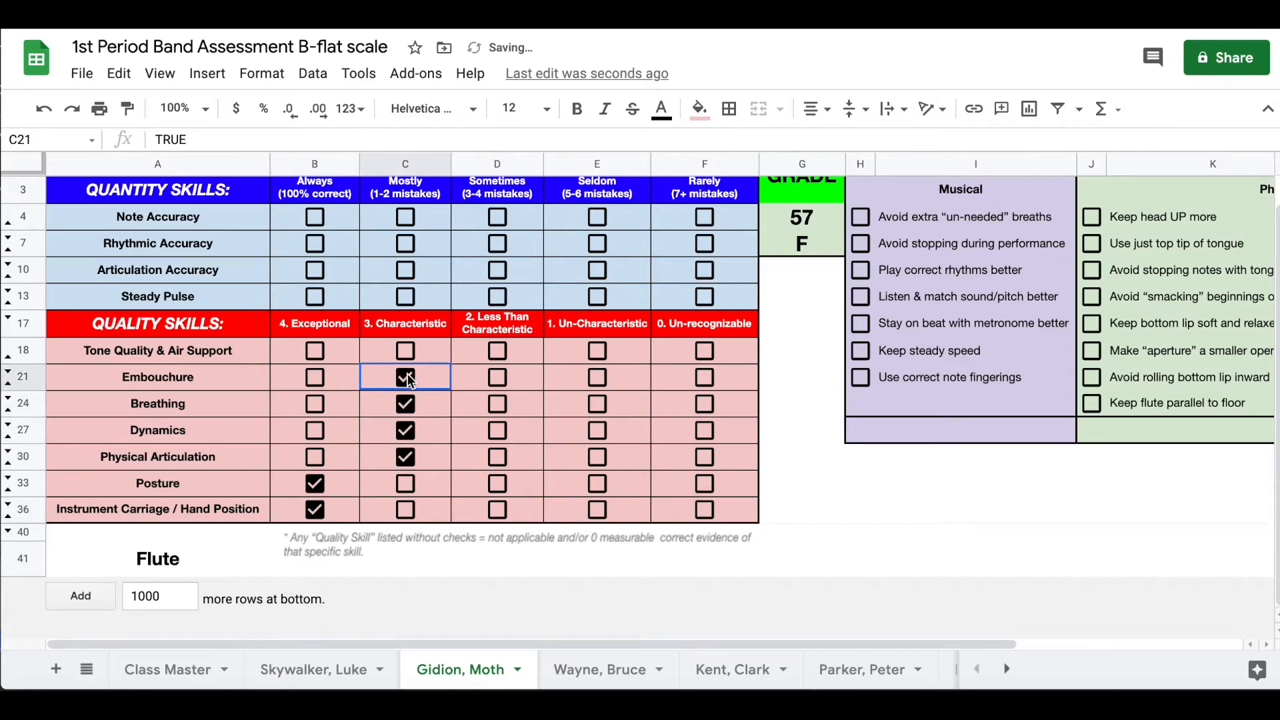
left_click(408, 352)
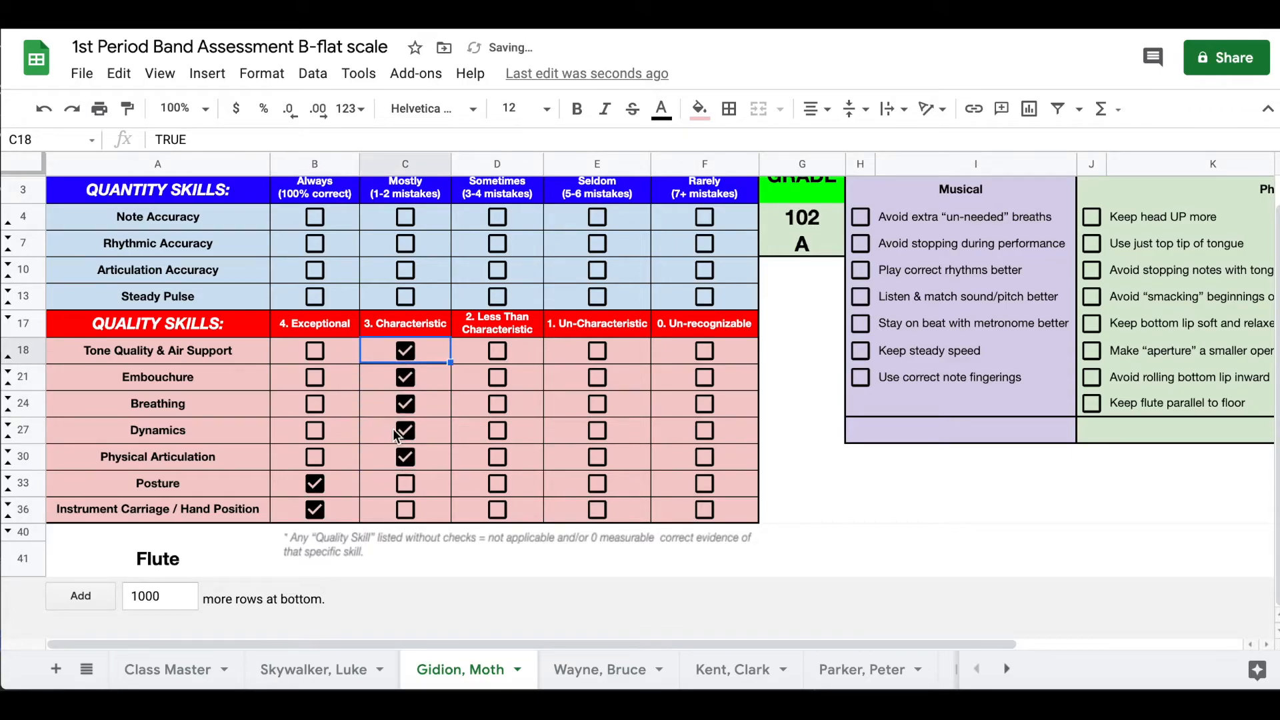
- Change the Posture and Instrument Carriage / Hand Position ratings to 3. Characteristic
left_click(318, 486)
left_click(316, 511)
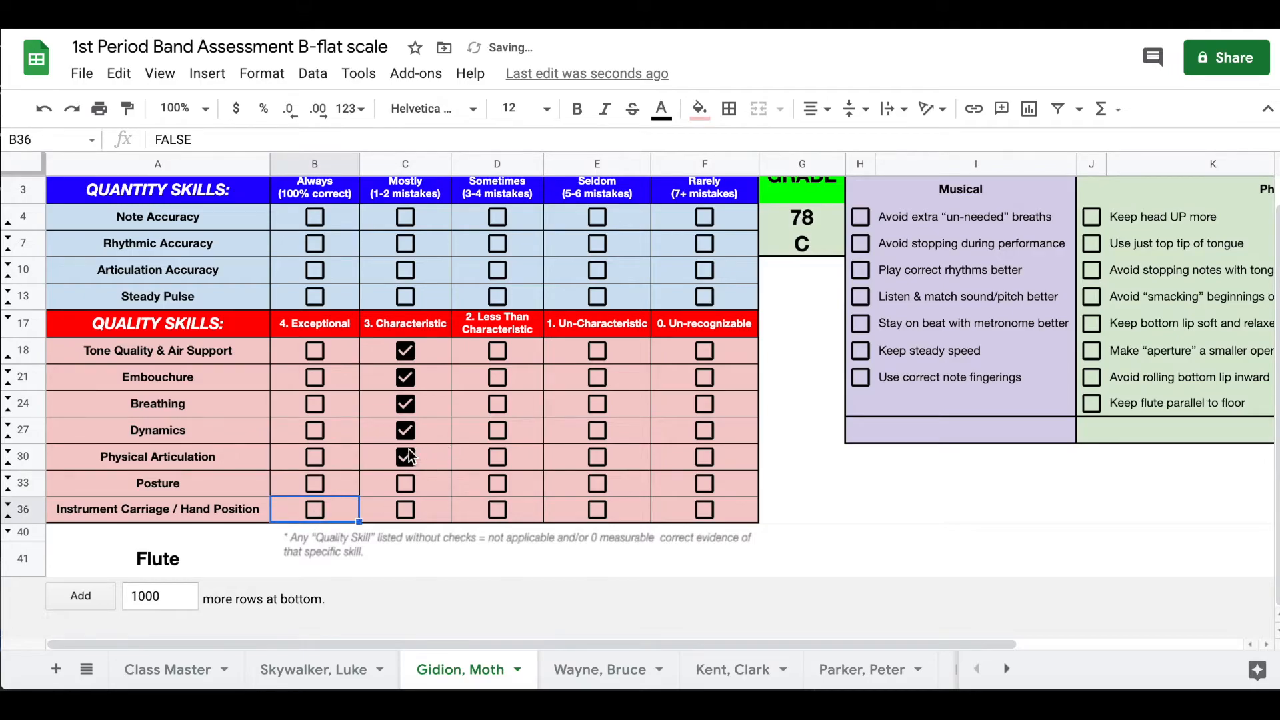
left_click(406, 484)
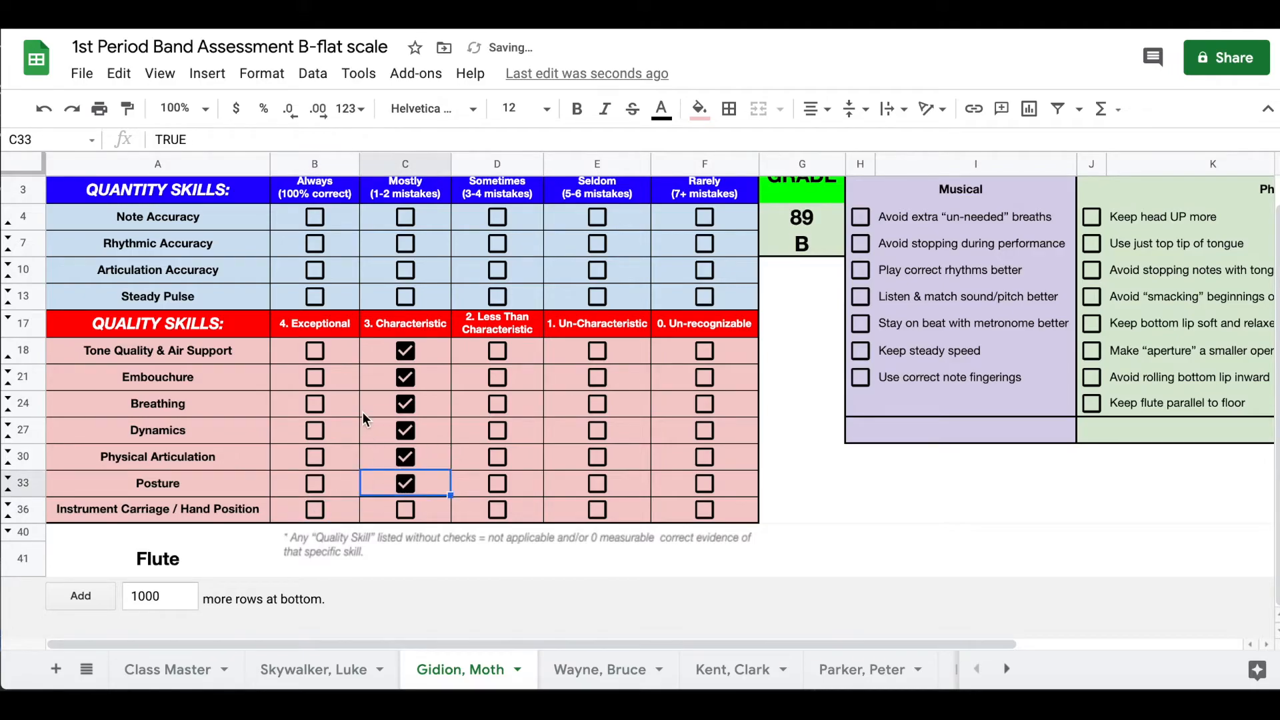
left_click(409, 512)
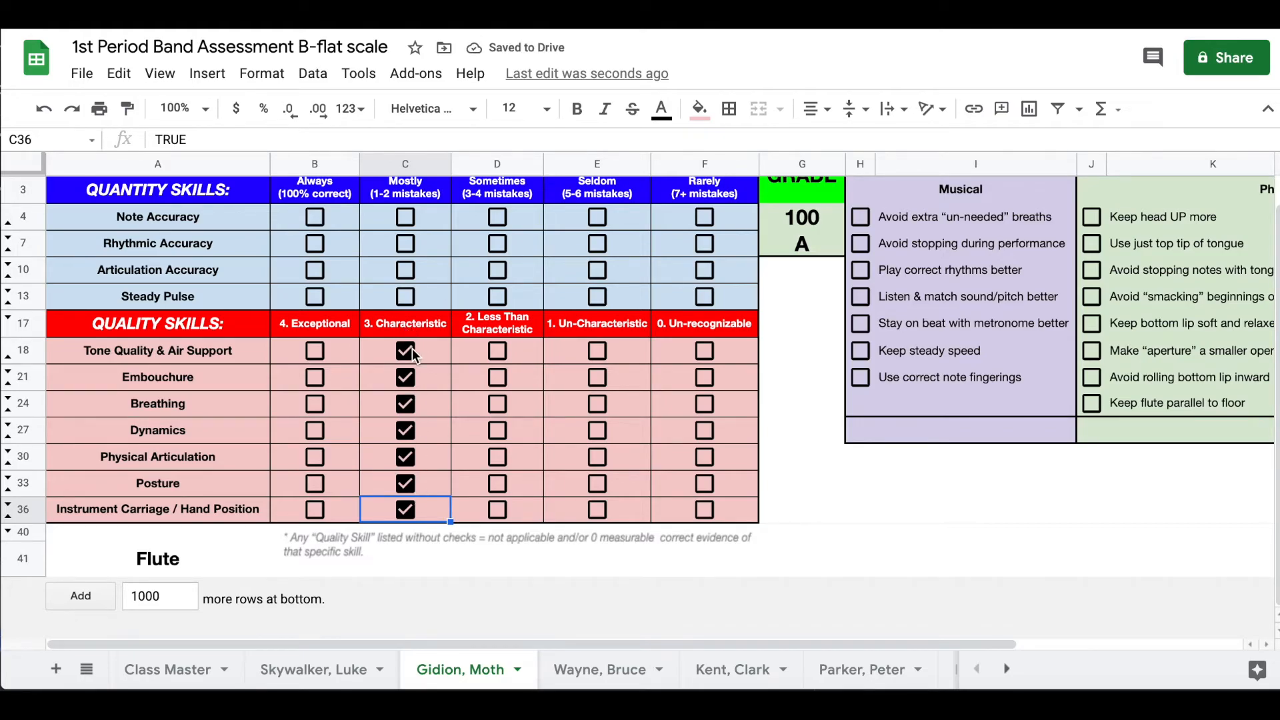
- Rate Steady Pulse B and the Articulation, Rhythmic and Note Accuracy skills A, and also mark B for Note Accuracy
scroll(450, 421, "up", 2)
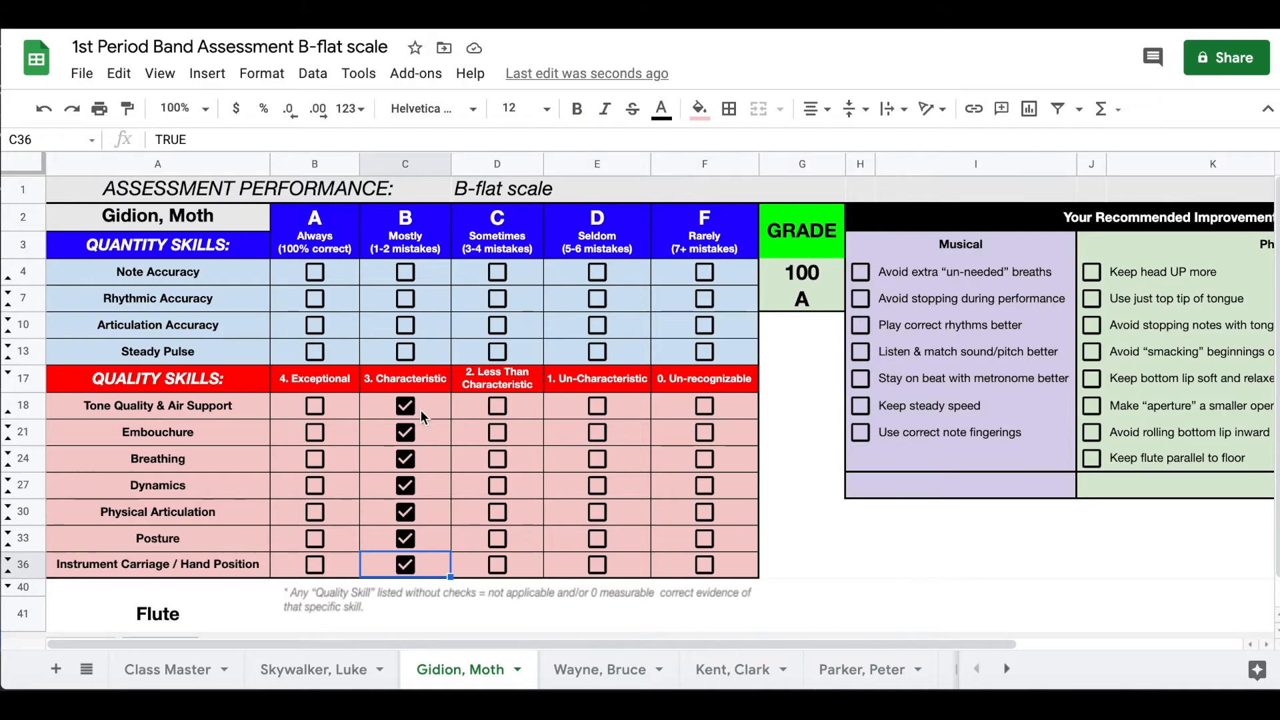
left_click(407, 352)
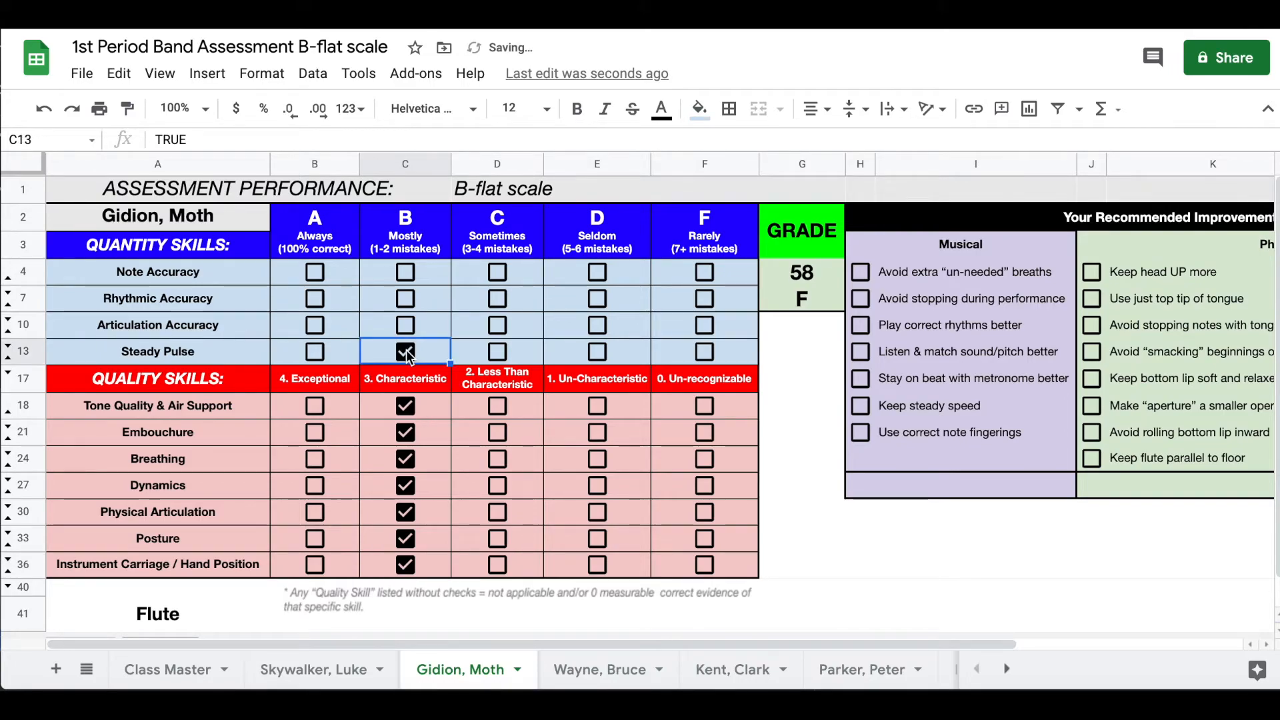
left_click(314, 326)
left_click(321, 301)
left_click(315, 272)
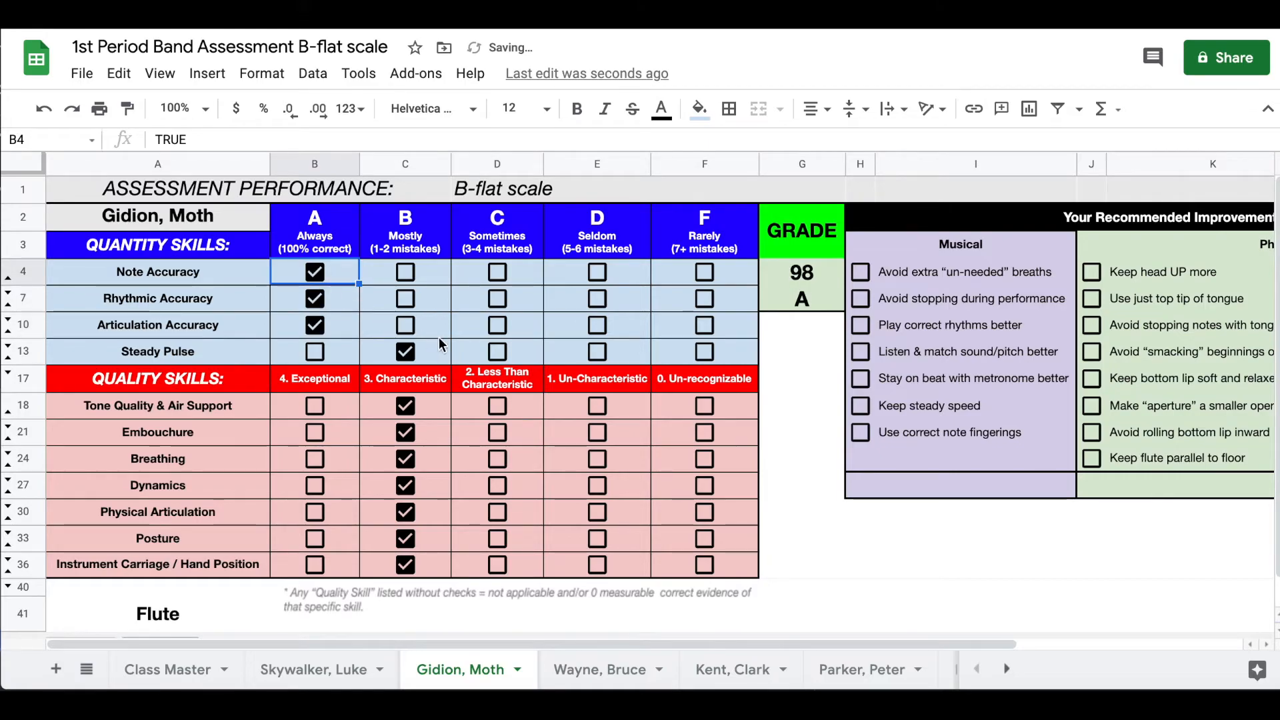
left_click(405, 273)
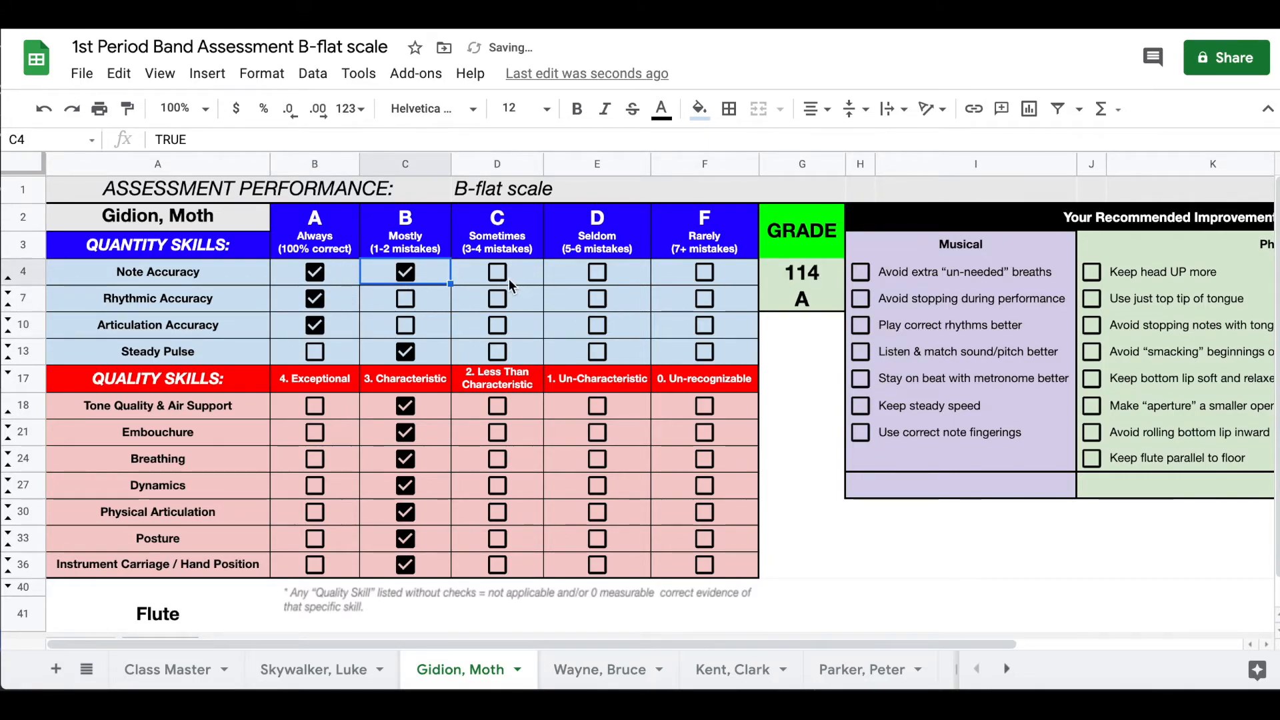
- Clear every Quantity Skills and Quality Skills rating on the second student's sheet
left_click(314, 274)
left_click(406, 273)
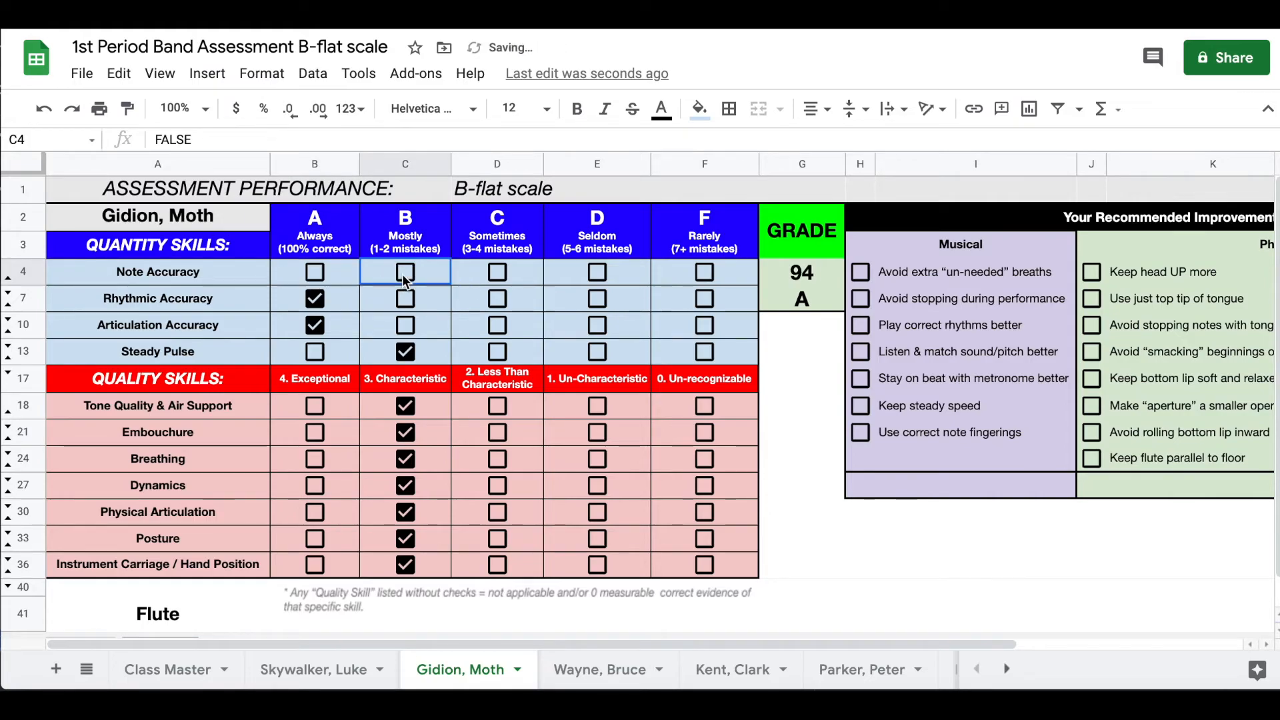
left_click(316, 301)
left_click(316, 327)
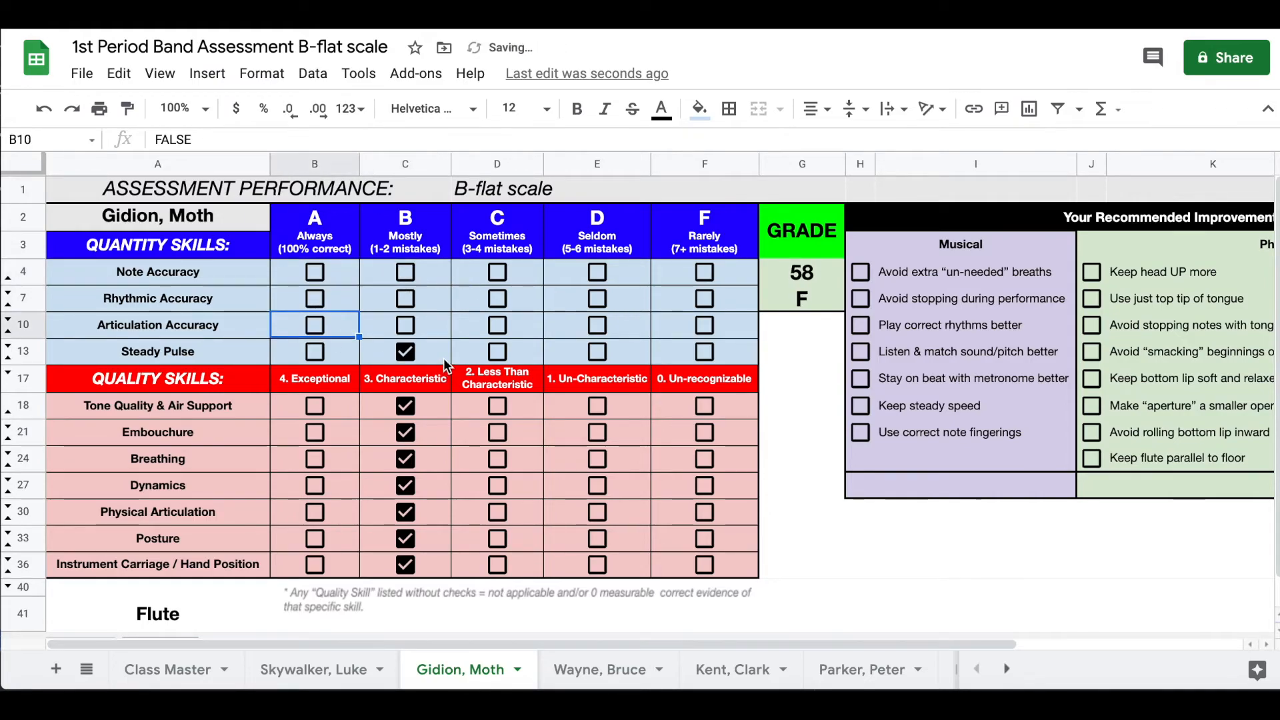
left_click(408, 354)
left_click(410, 407)
left_click(405, 433)
left_click(405, 460)
left_click(405, 487)
left_click(407, 514)
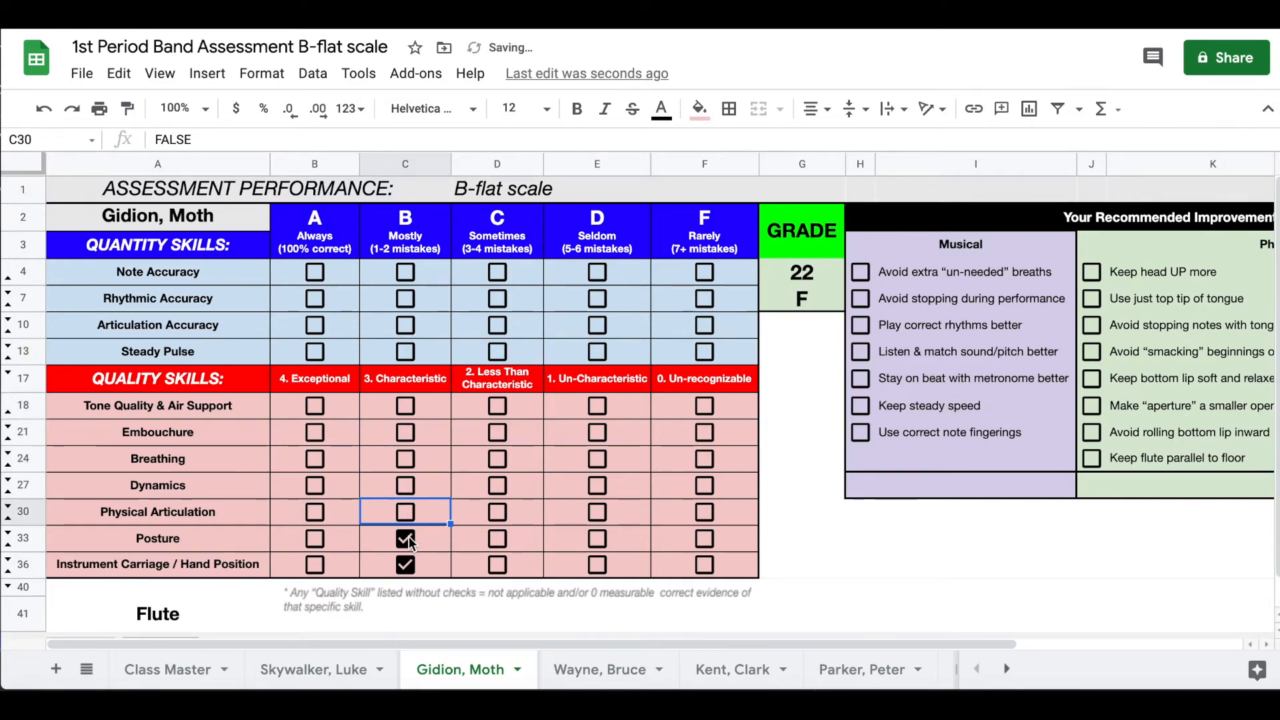
left_click(409, 541)
left_click(408, 567)
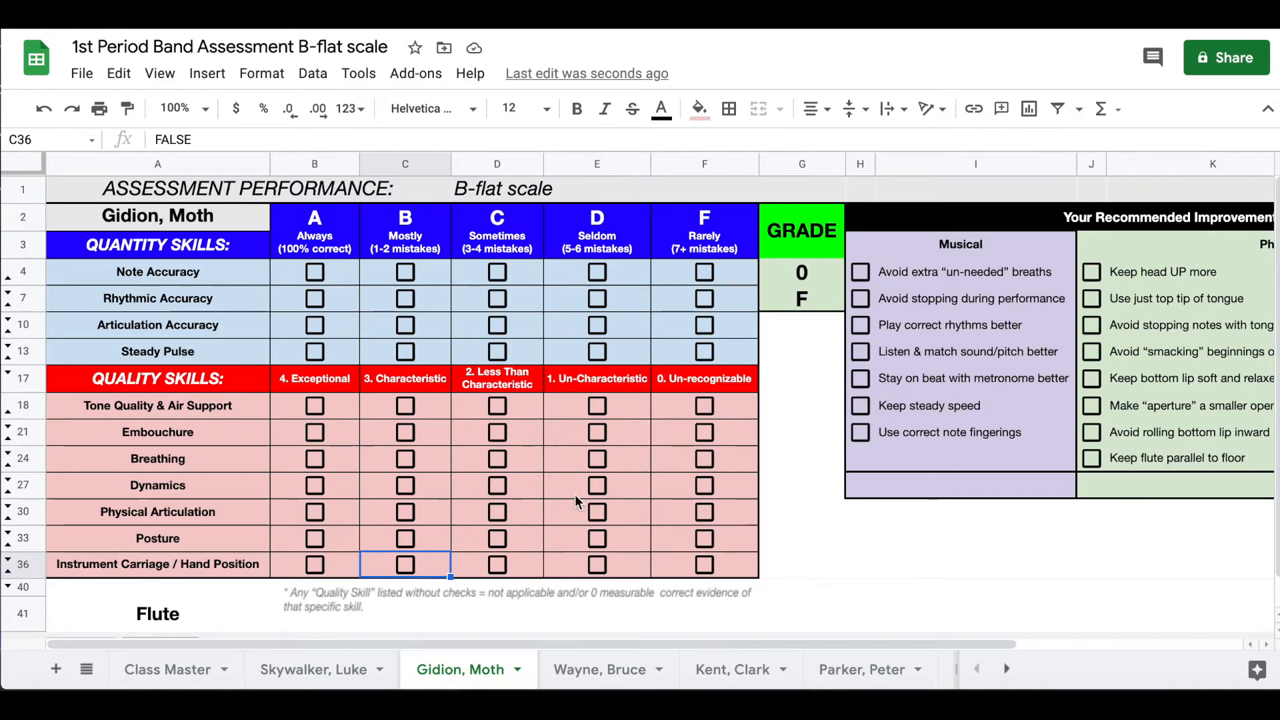
- Rate Note Accuracy, Rhythmic Accuracy and Articulation Accuracy A, and Steady Pulse C for the second student
left_click(314, 272)
left_click(315, 298)
left_click(315, 325)
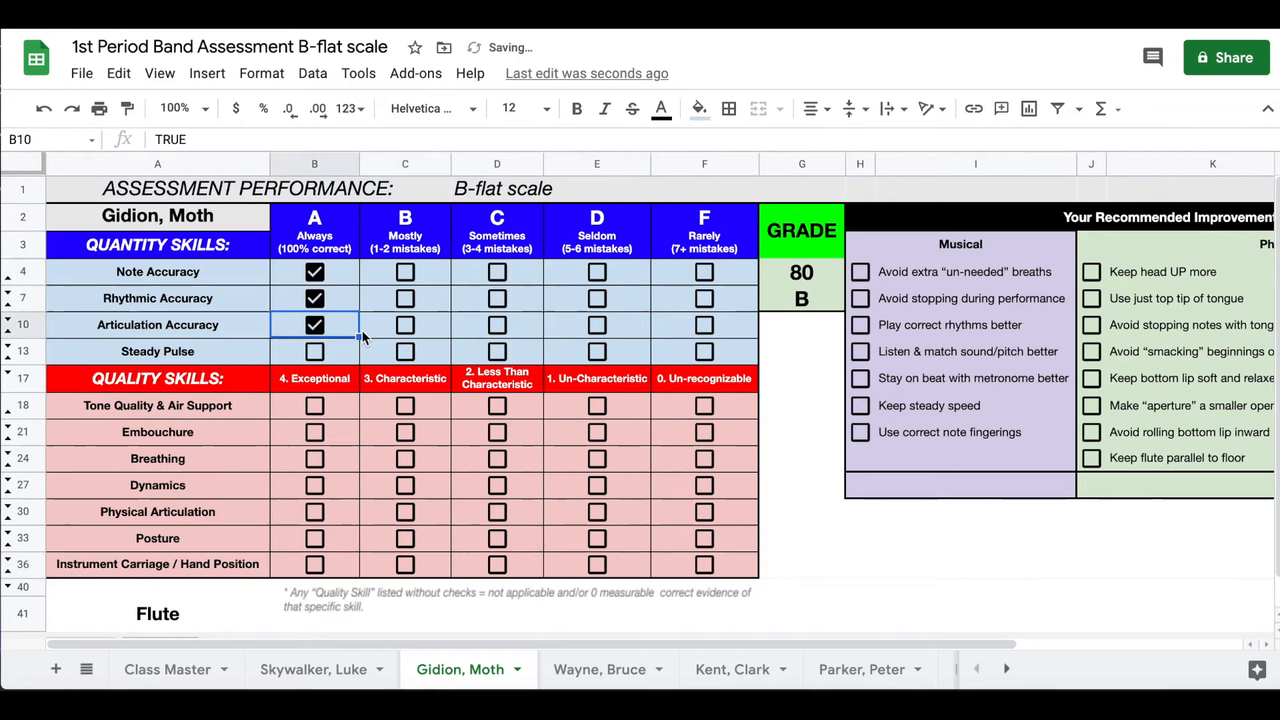
left_click(505, 355)
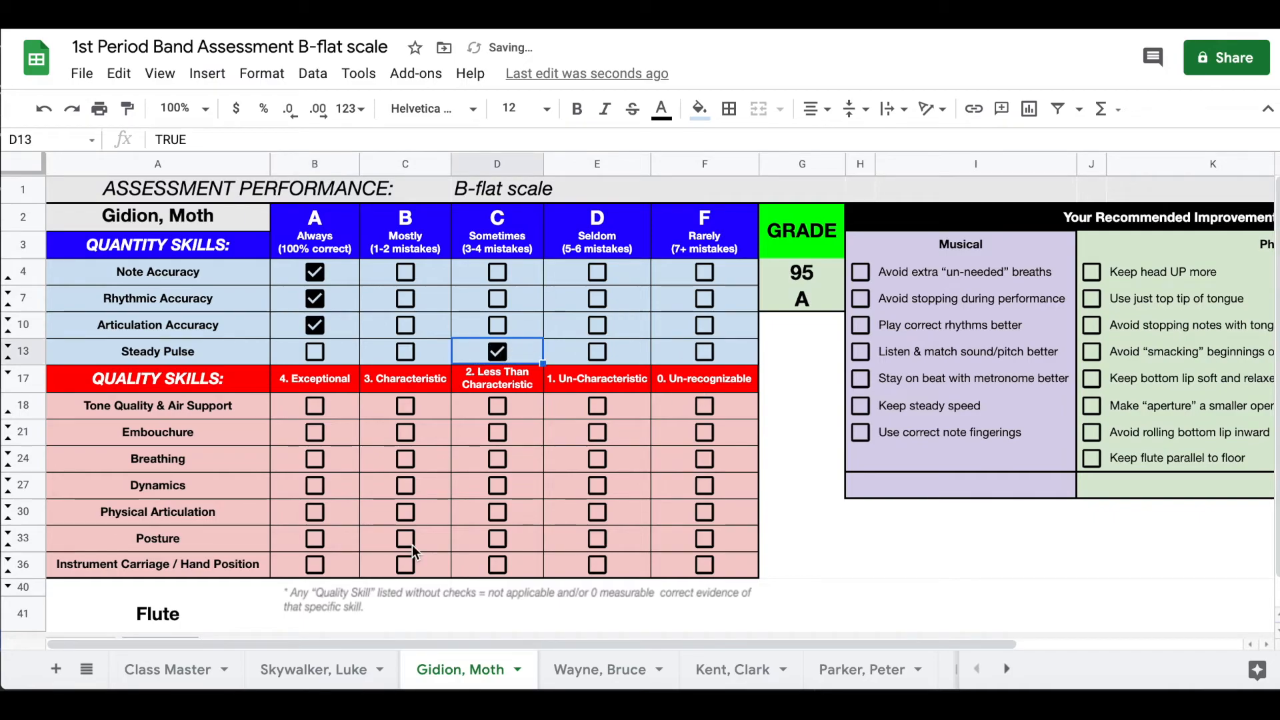
- Check the second student's score in Class Master and the recommended improvements for Flute on the student's sheet
left_click(167, 670)
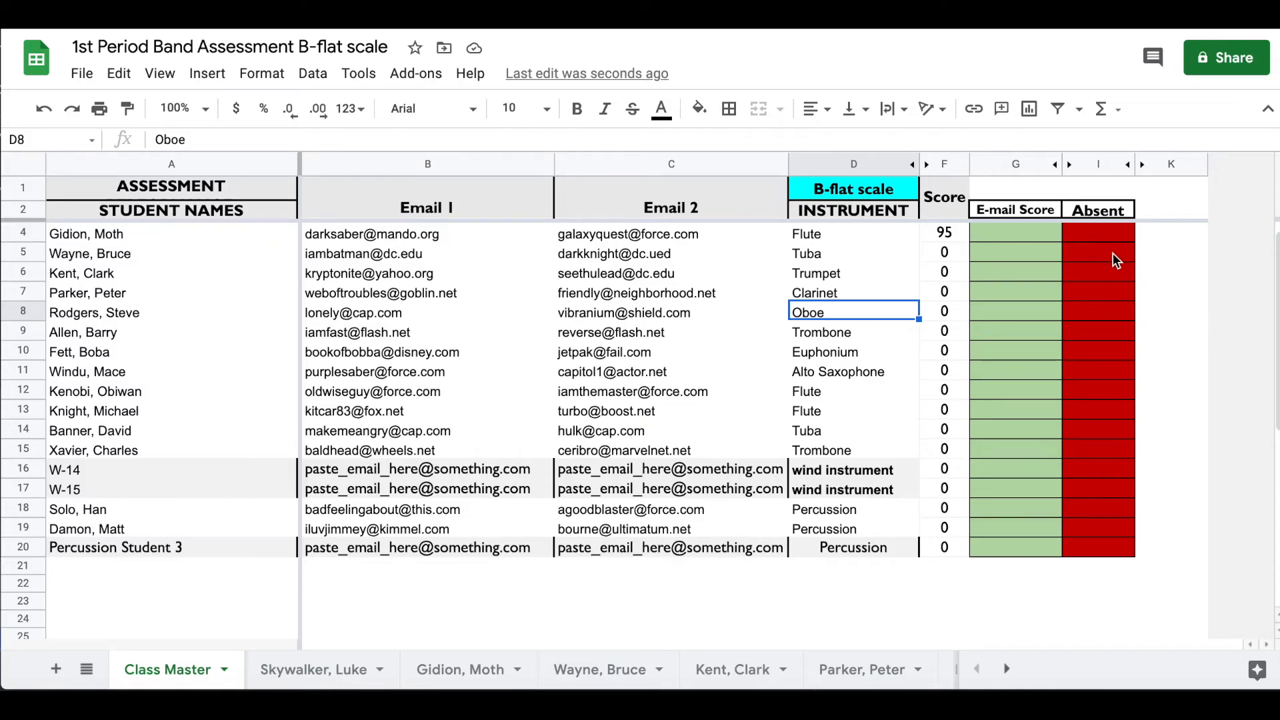
scroll(947, 242, "up", 1)
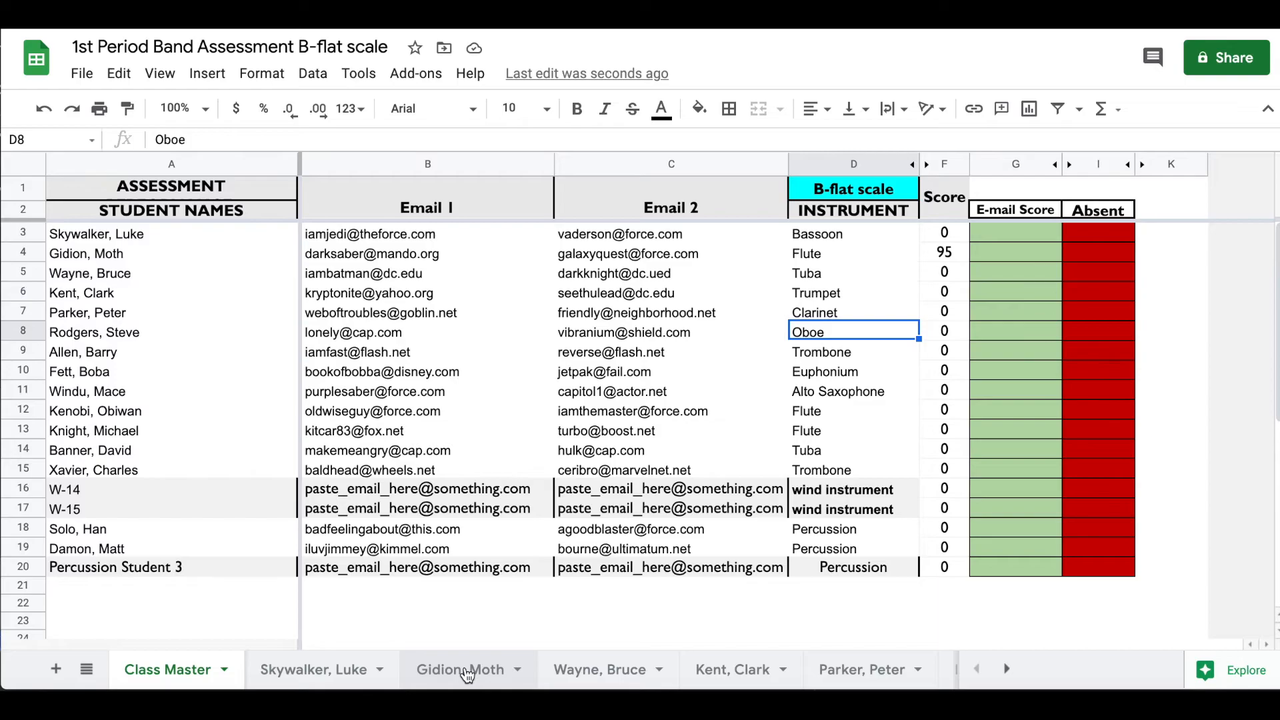
left_click(466, 672)
scroll(900, 382, "right", 5)
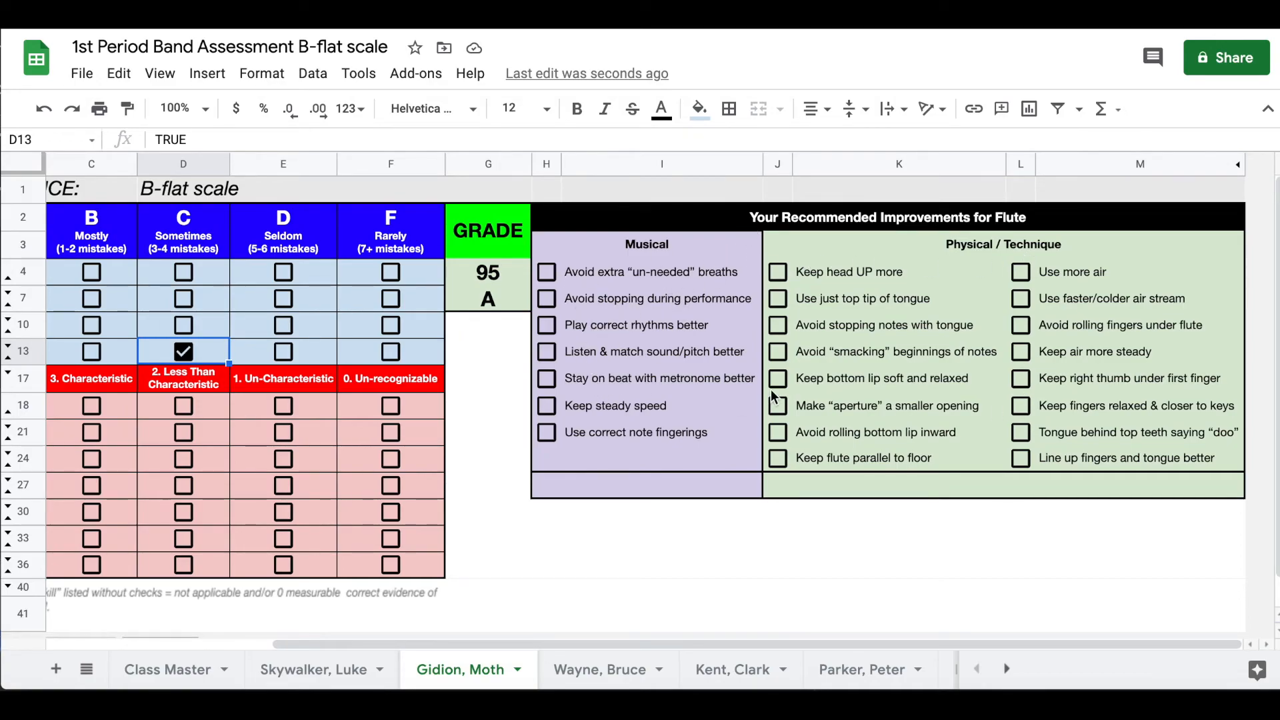
scroll(755, 381, "left", 5)
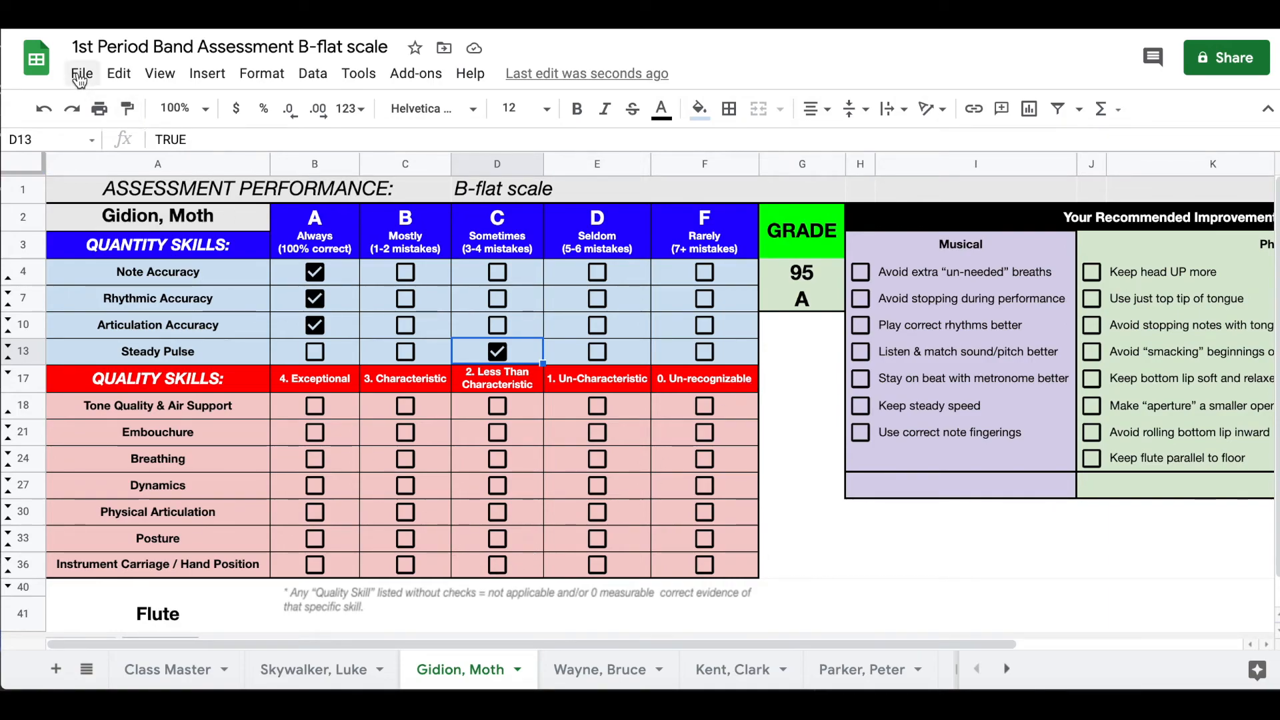
- Open the print settings for the second student's sheet and set the scale to Fit to page
left_click(80, 74)
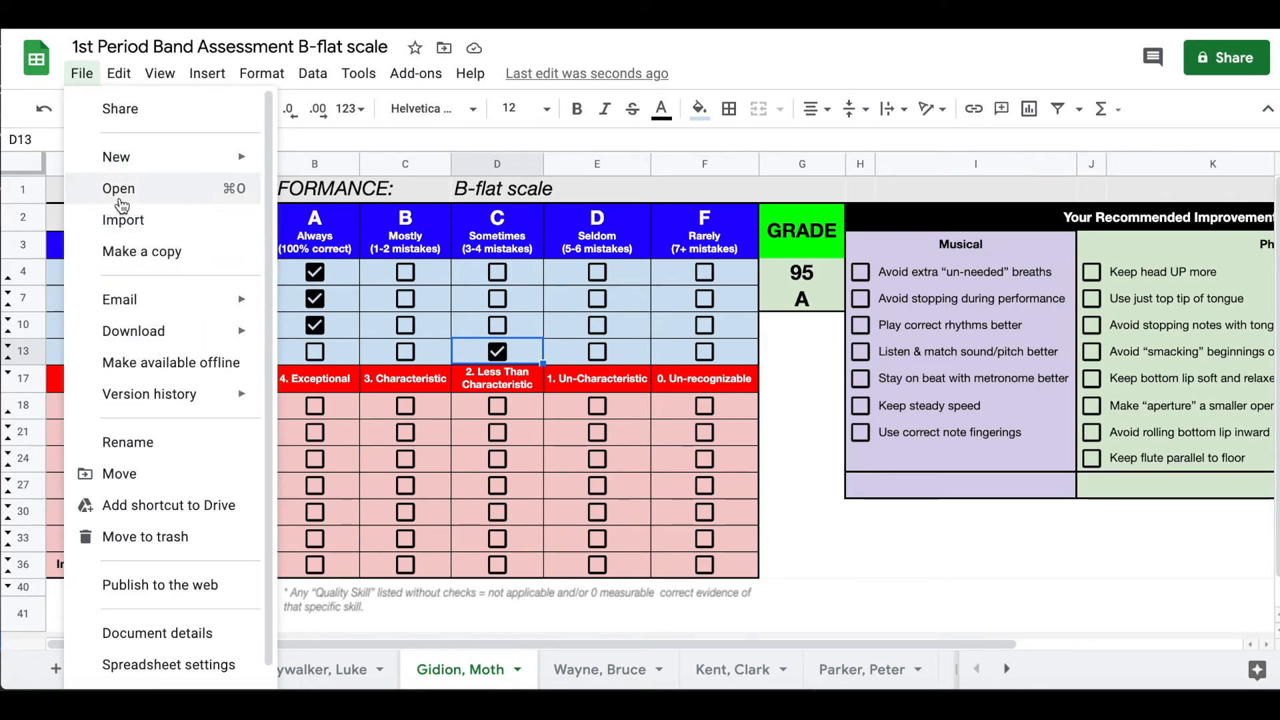
left_click(82, 74)
left_click(82, 75)
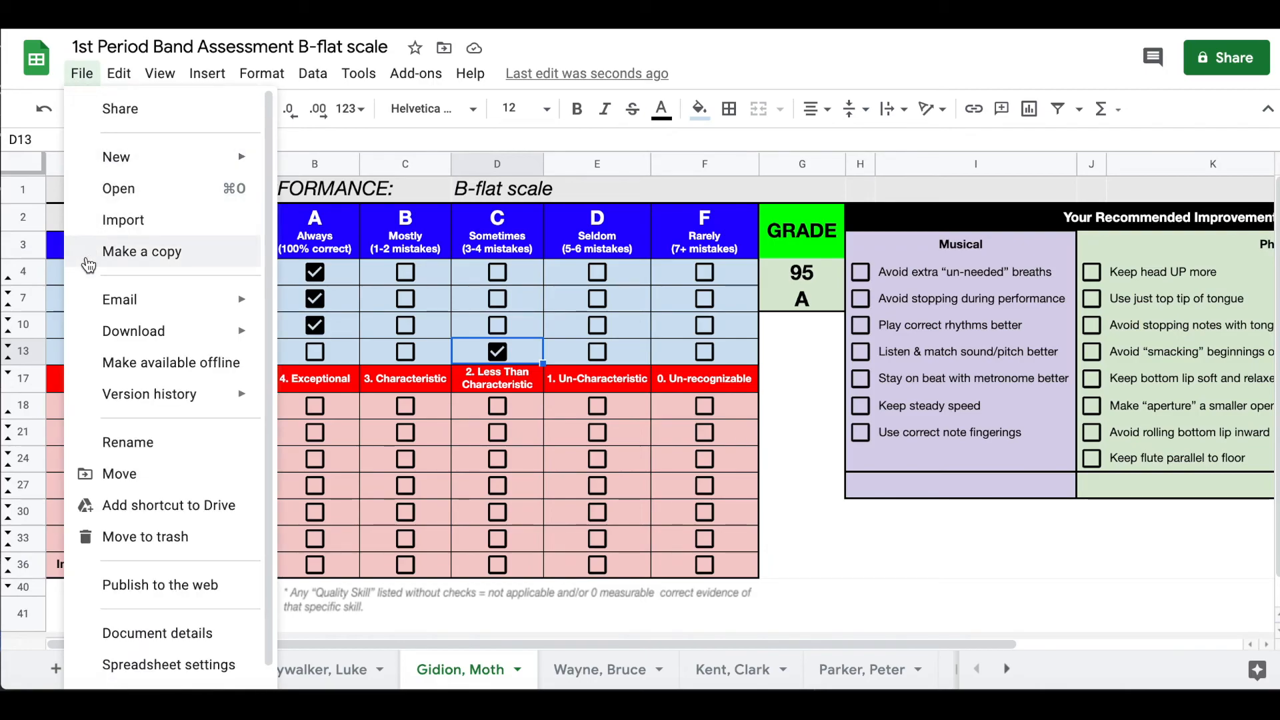
scroll(166, 443, "down", 1)
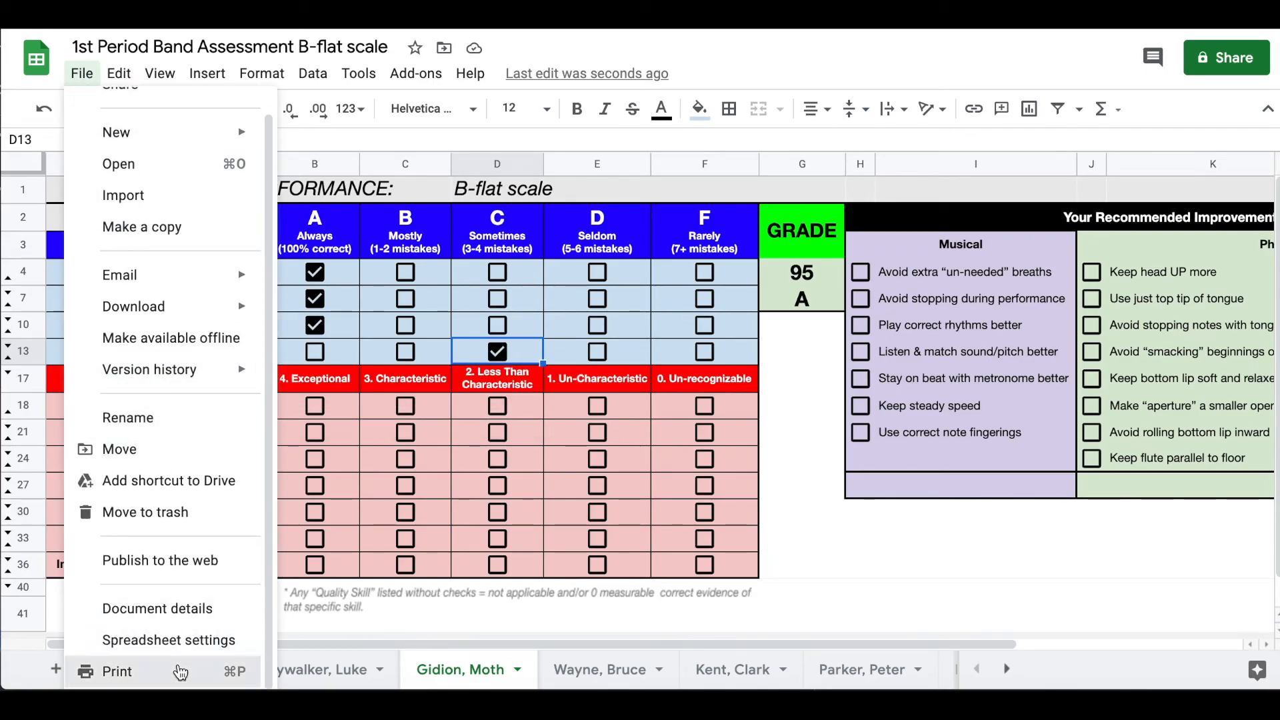
left_click(180, 672)
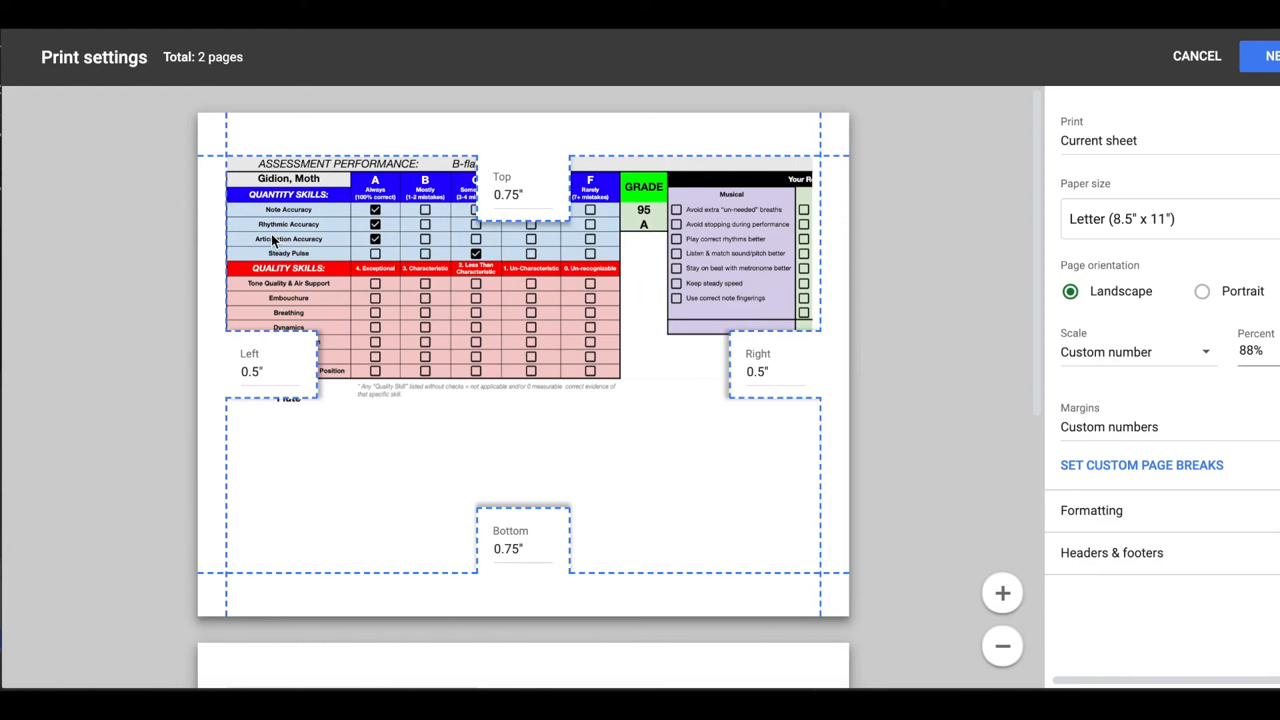
scroll(621, 445, "down", 3)
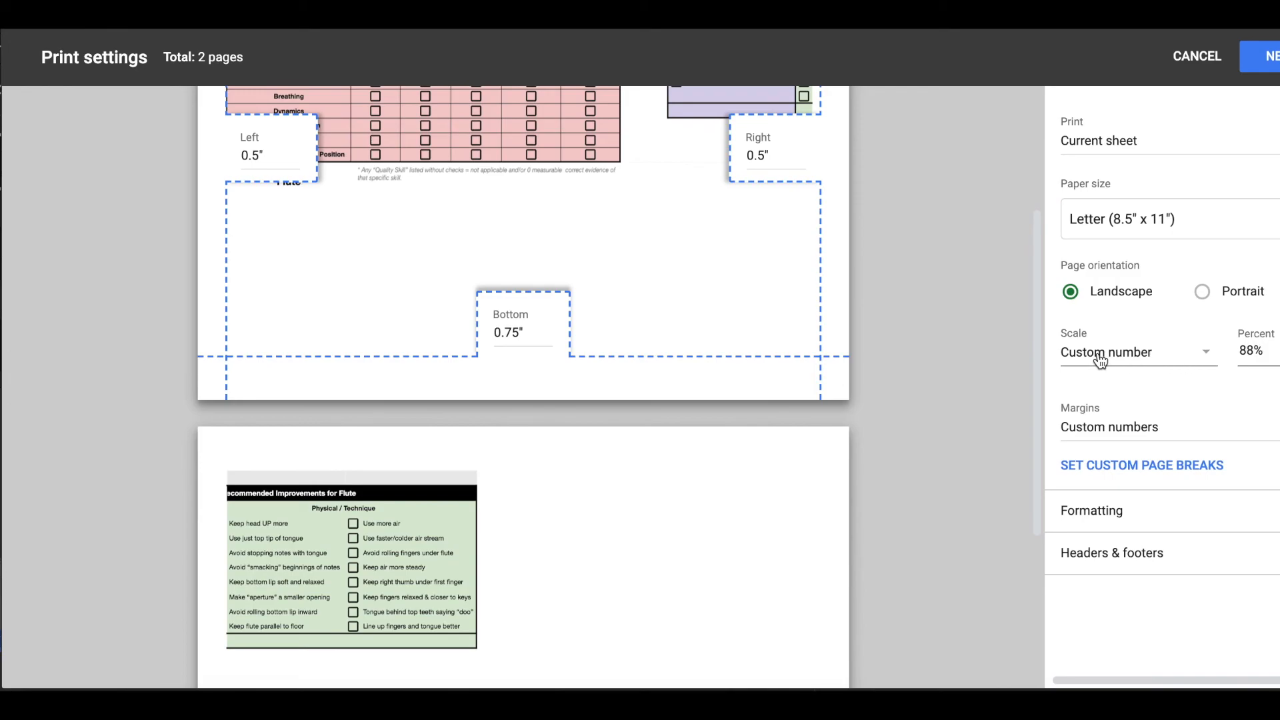
left_click(1158, 354)
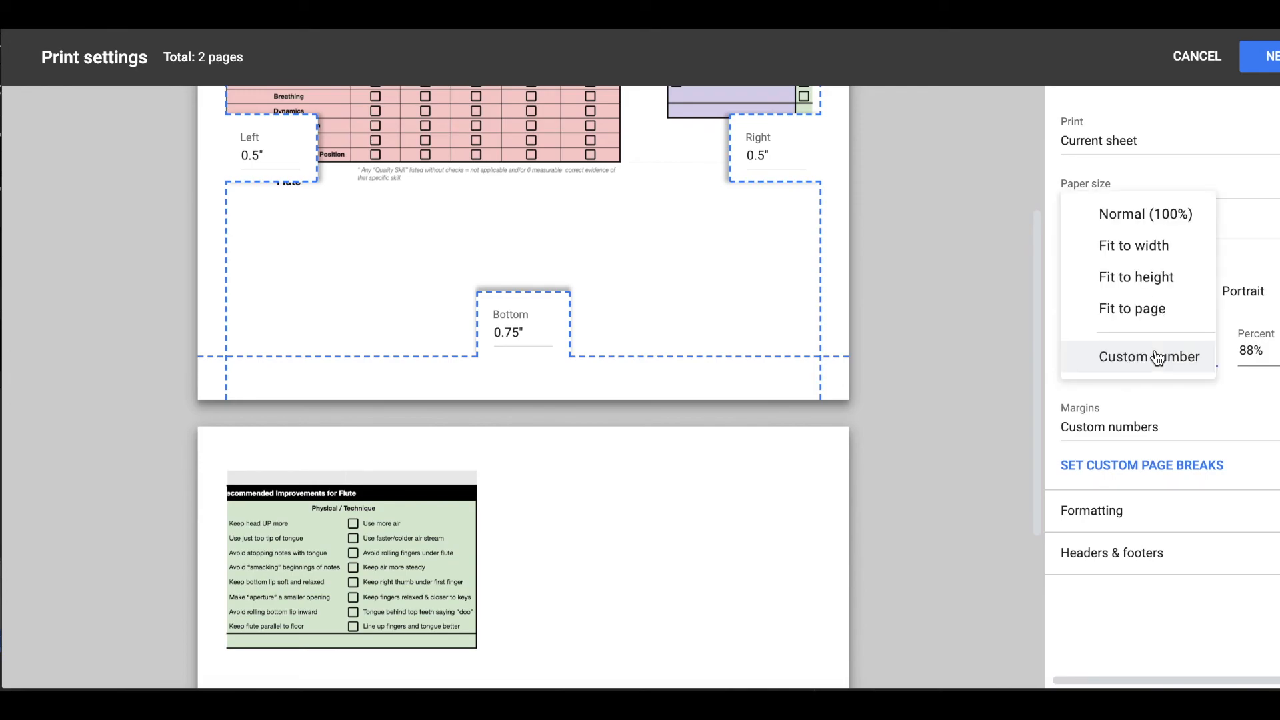
left_click(1159, 311)
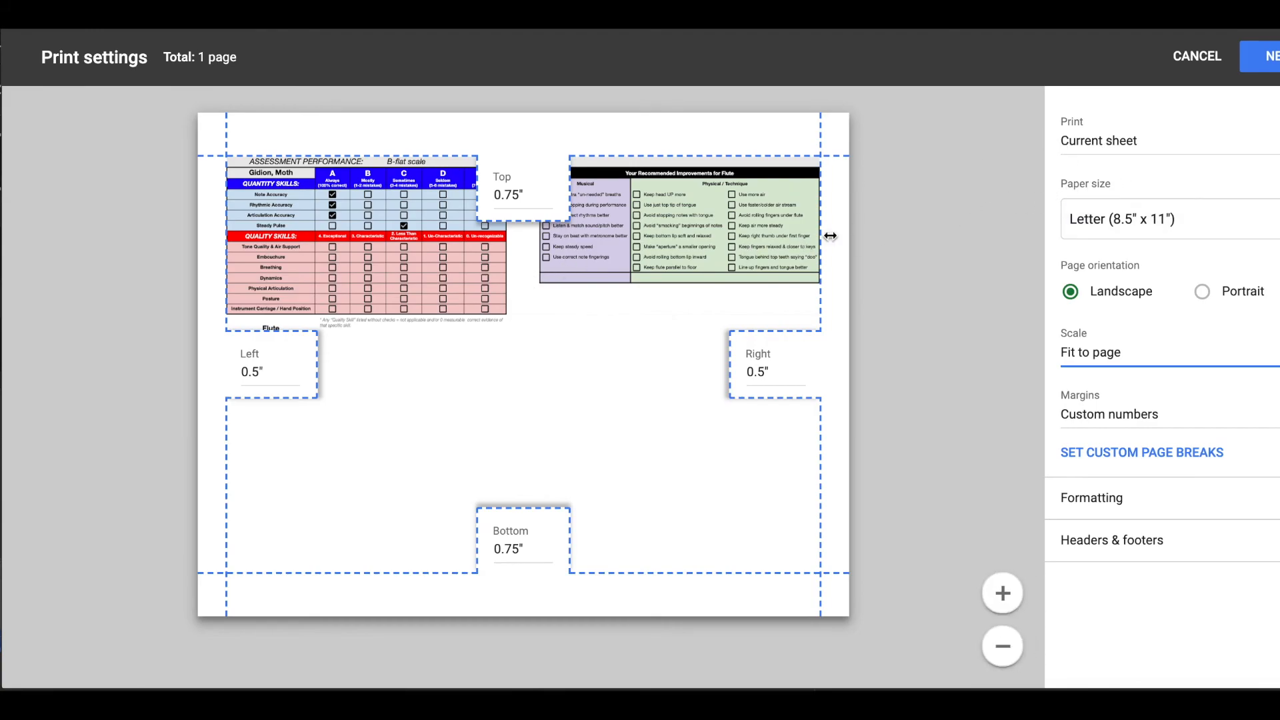
- Open the choices for which part of the spreadsheet to print
left_click(1152, 149)
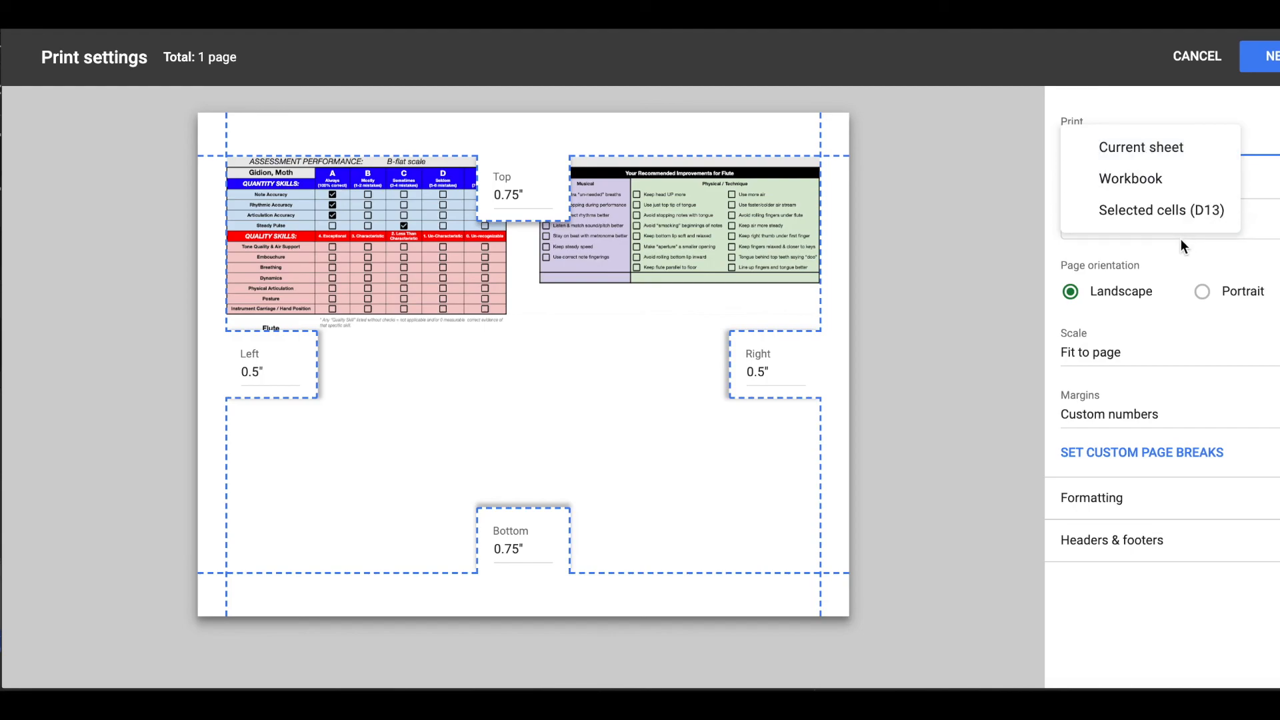